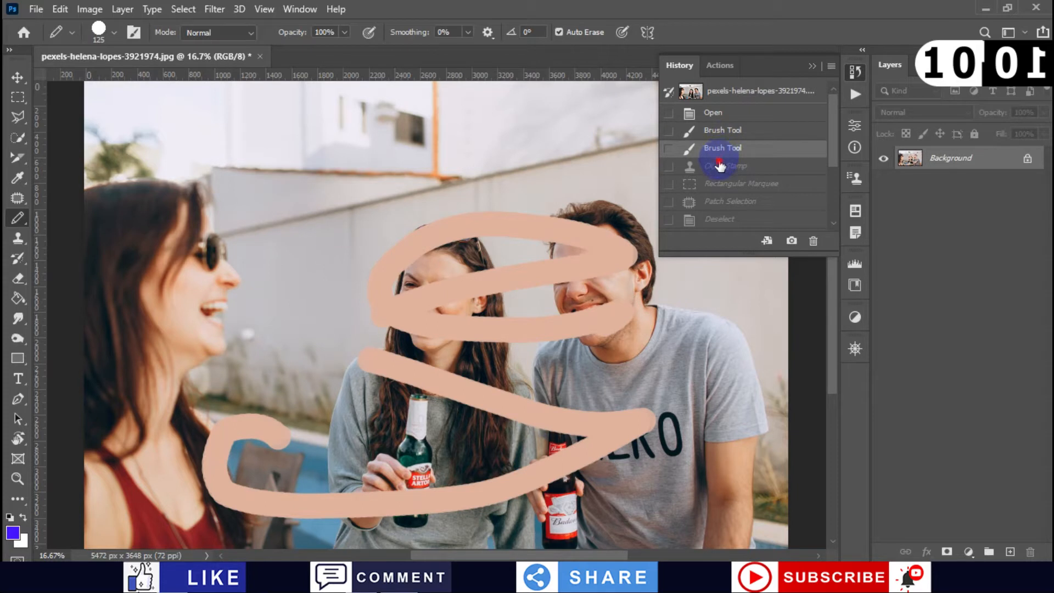
- Step forward through the recorded history states from Rectangular Marquee to the last Pencil stroke, and collapse the History panel
left_click(720, 184)
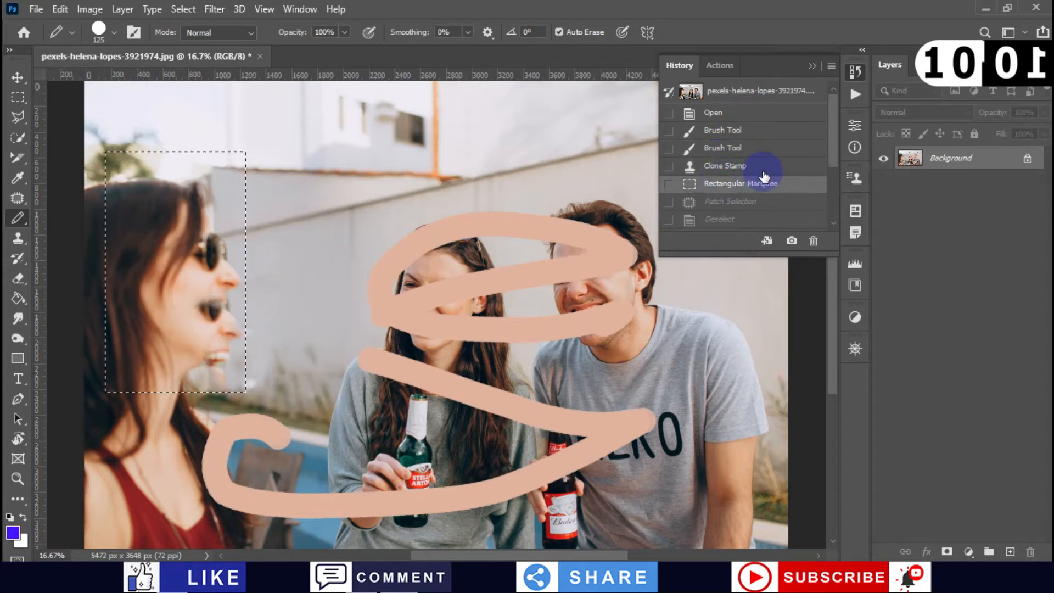
scroll(832, 147, "down", 3)
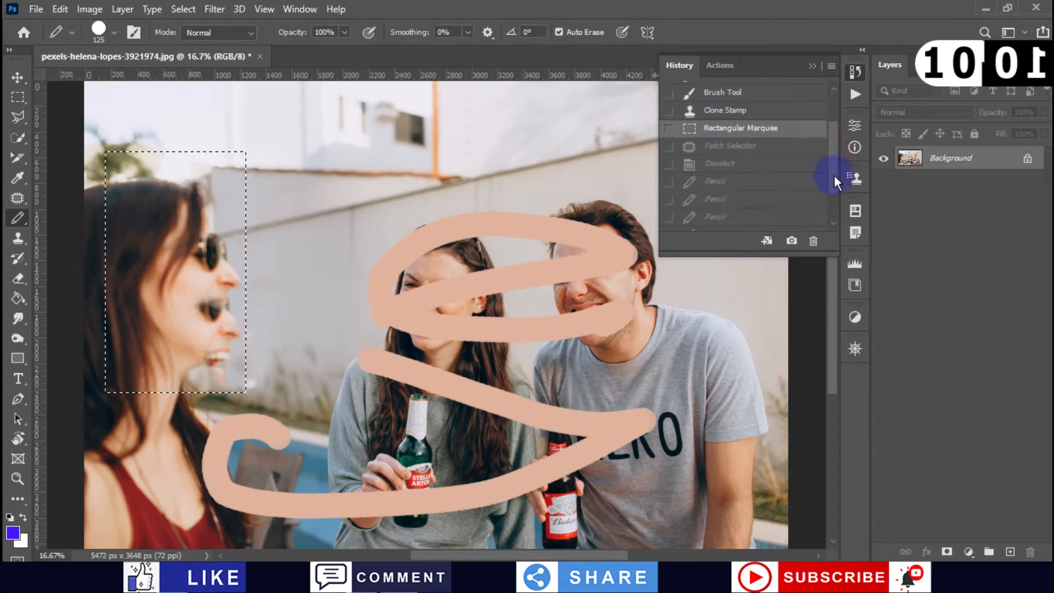
left_click(721, 146)
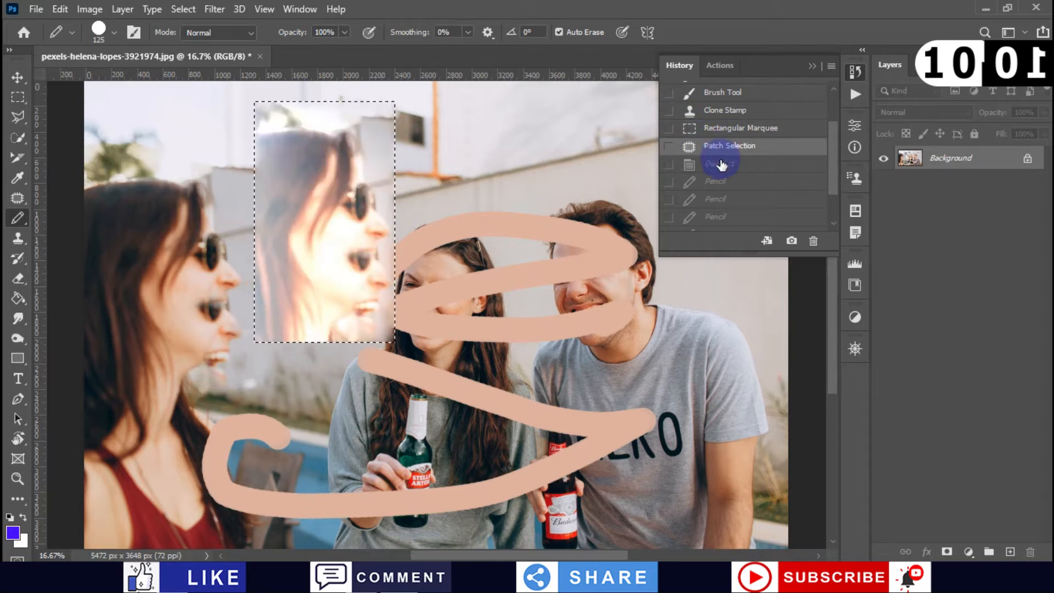
left_click(721, 164)
left_click(718, 182)
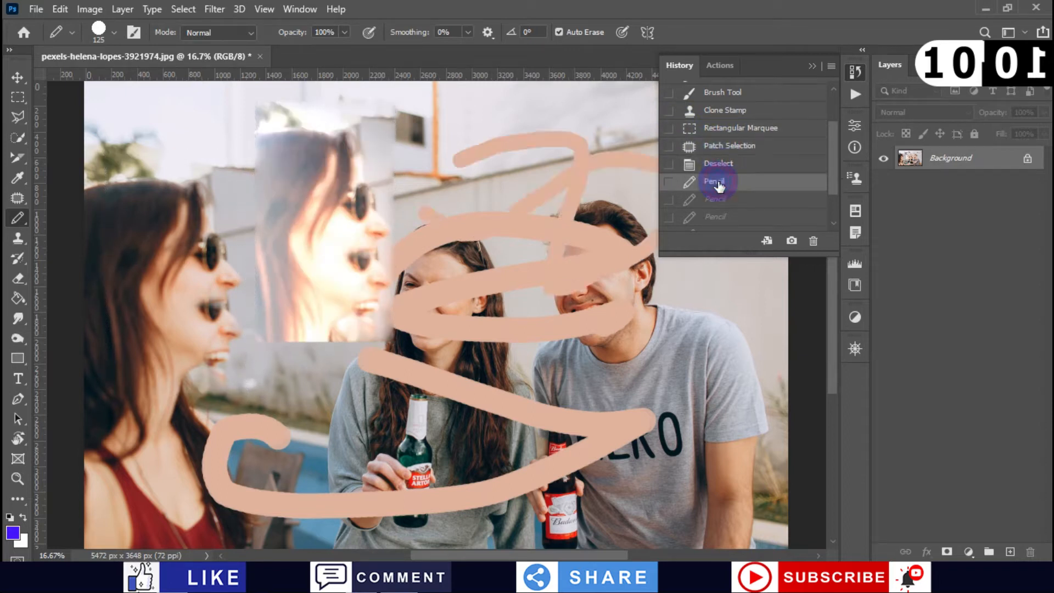
mouse_move(834, 182)
left_mouse_down()
mouse_move(829, 206)
mouse_move(818, 207)
left_mouse_up()
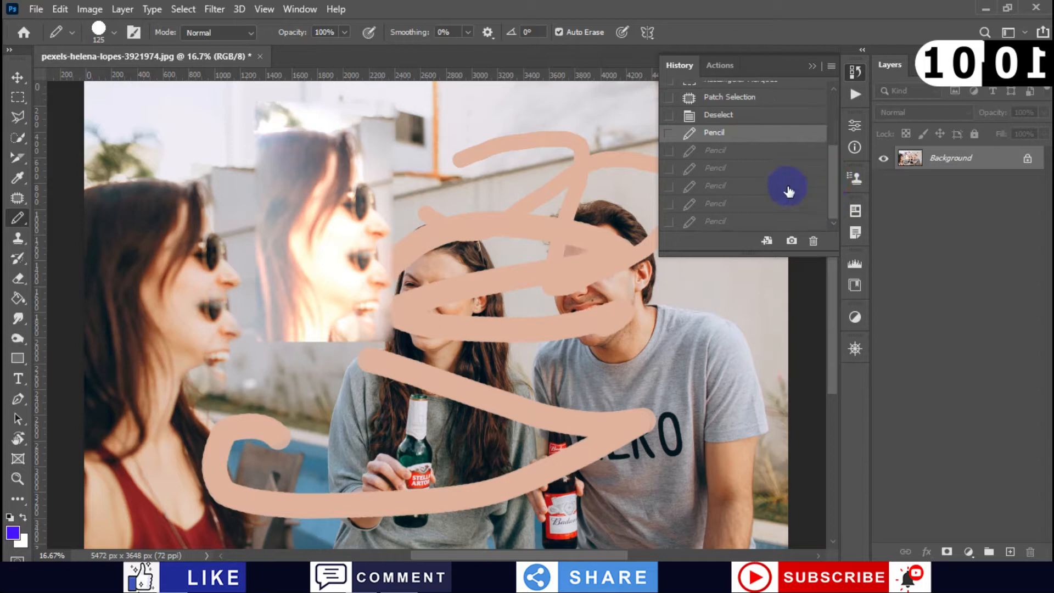
left_click(730, 150)
left_click(715, 173)
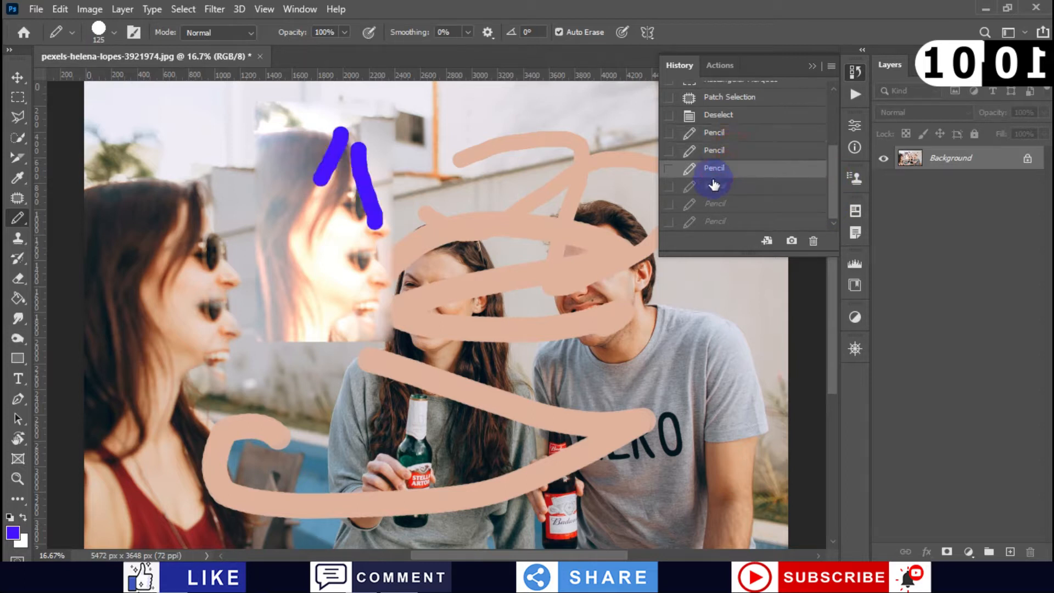
left_click(712, 187)
left_click(706, 203)
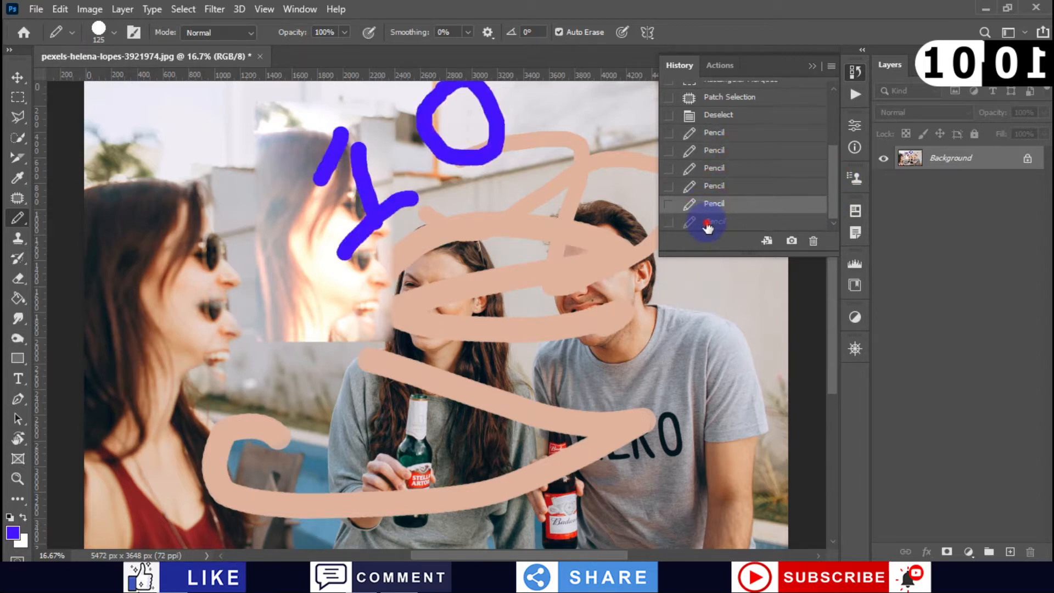
left_click(708, 222)
left_click(854, 72)
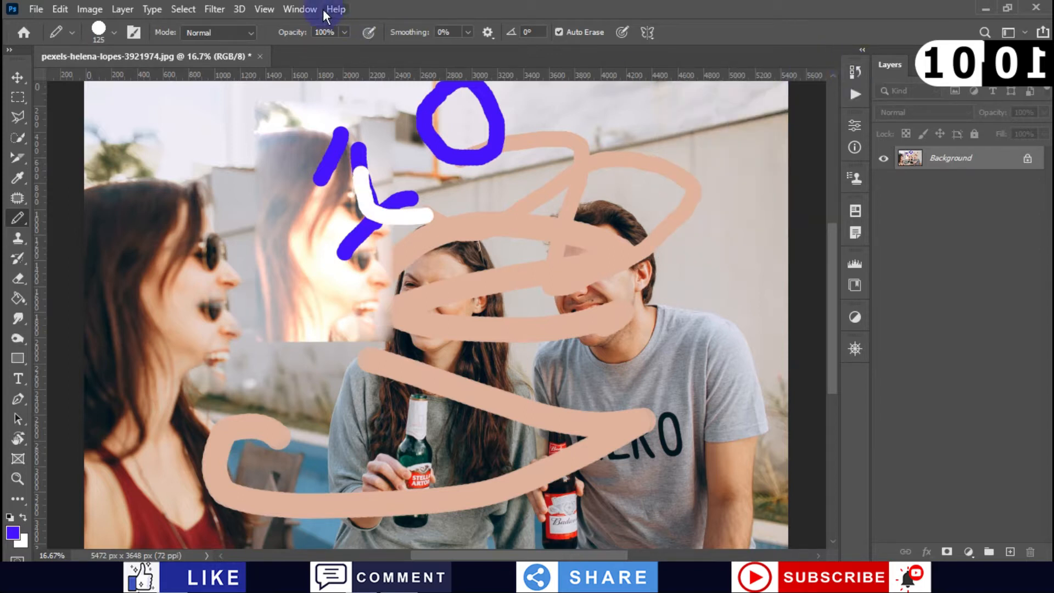
- Show the History panel again and bring its earliest recorded states into view
left_click(302, 10)
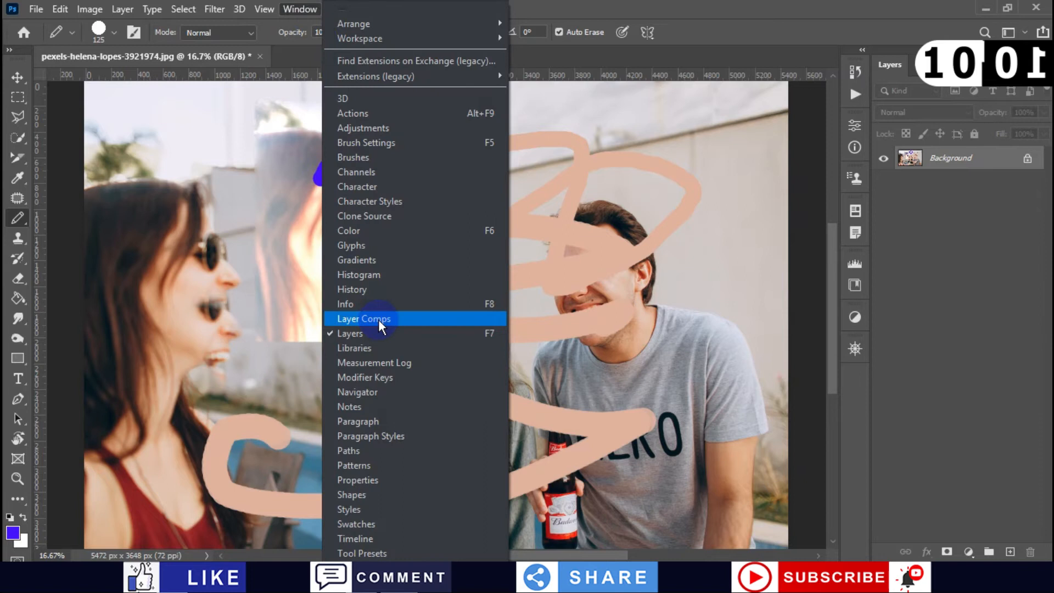
left_click(296, 10)
left_click(299, 8)
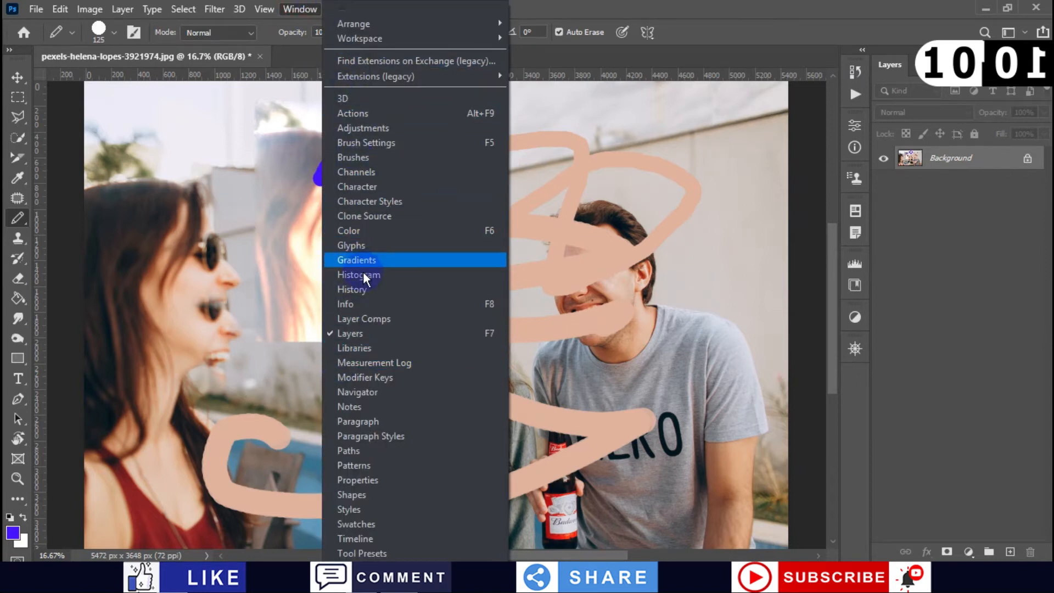
left_click(361, 291)
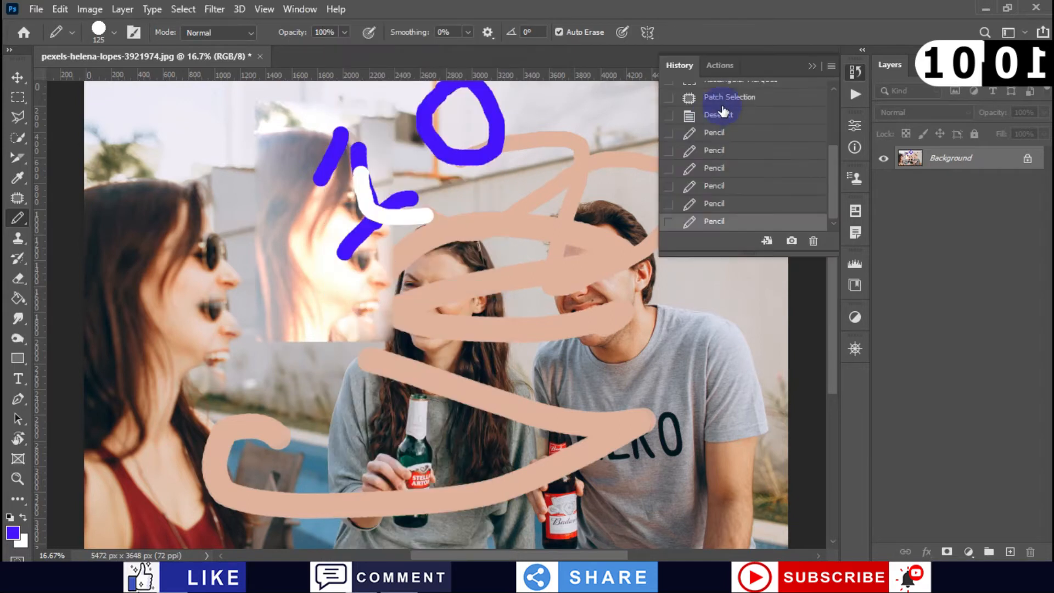
left_click_drag(829, 181, 826, 105)
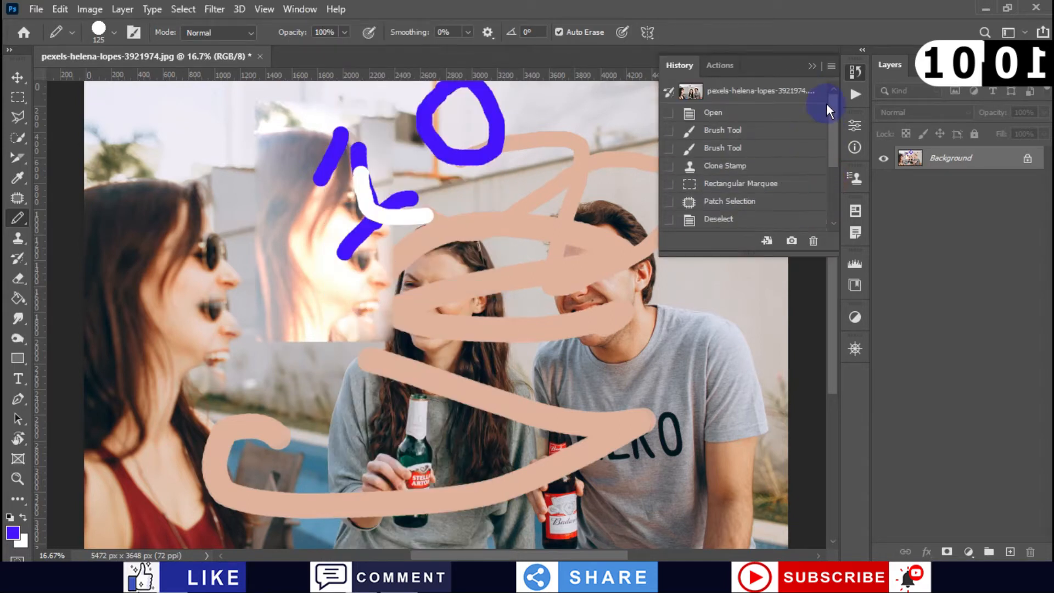
- Look over the History panel's additional commands, and reorder the panel group so History comes after Actions
left_click(829, 64)
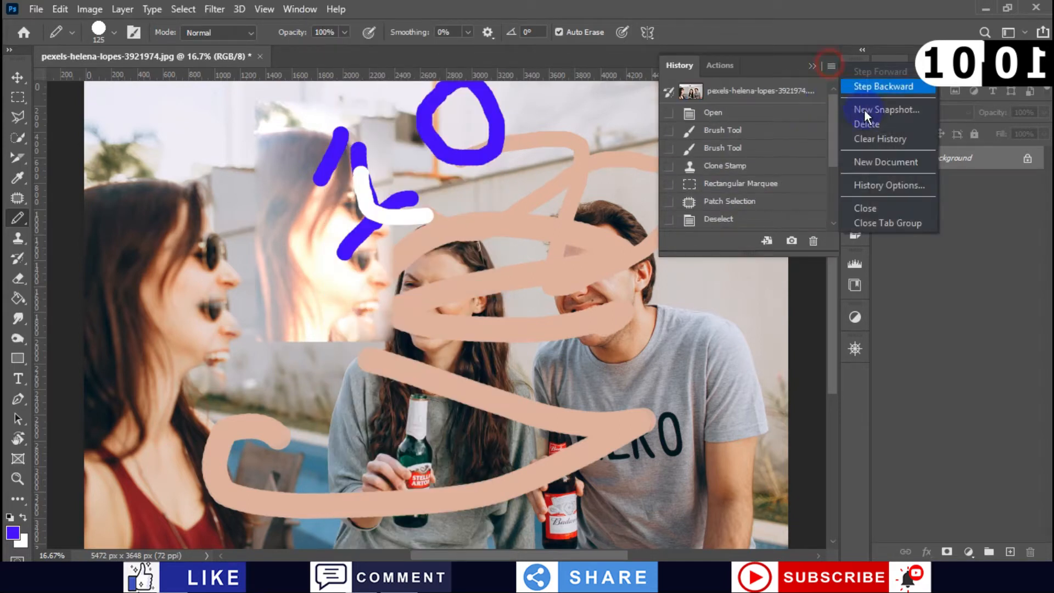
left_click(827, 62)
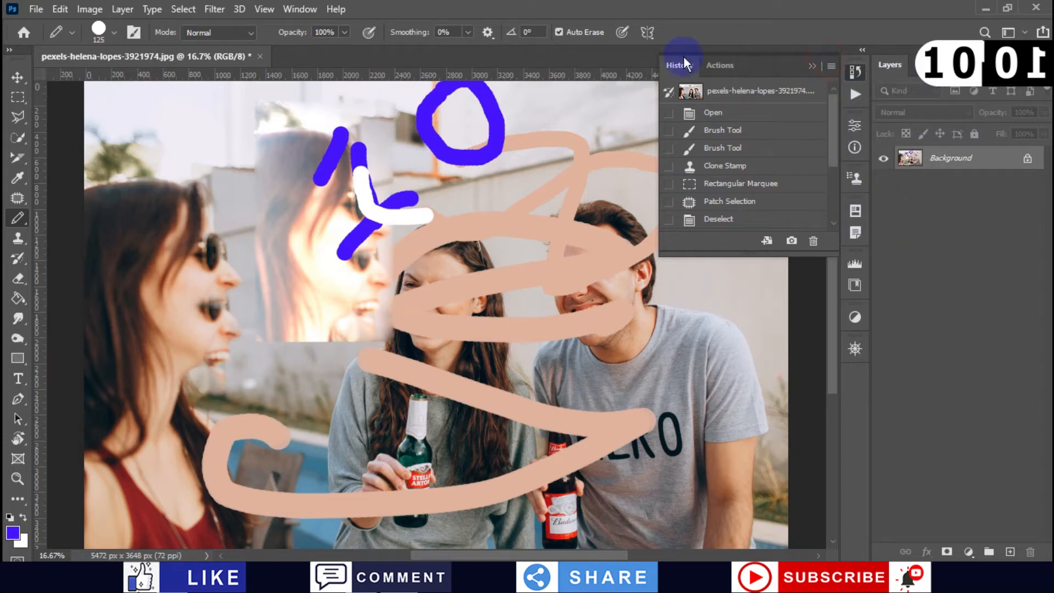
mouse_move(676, 57)
left_mouse_down()
mouse_move(775, 104)
mouse_move(851, 287)
mouse_move(650, 38)
mouse_move(670, 61)
left_mouse_up()
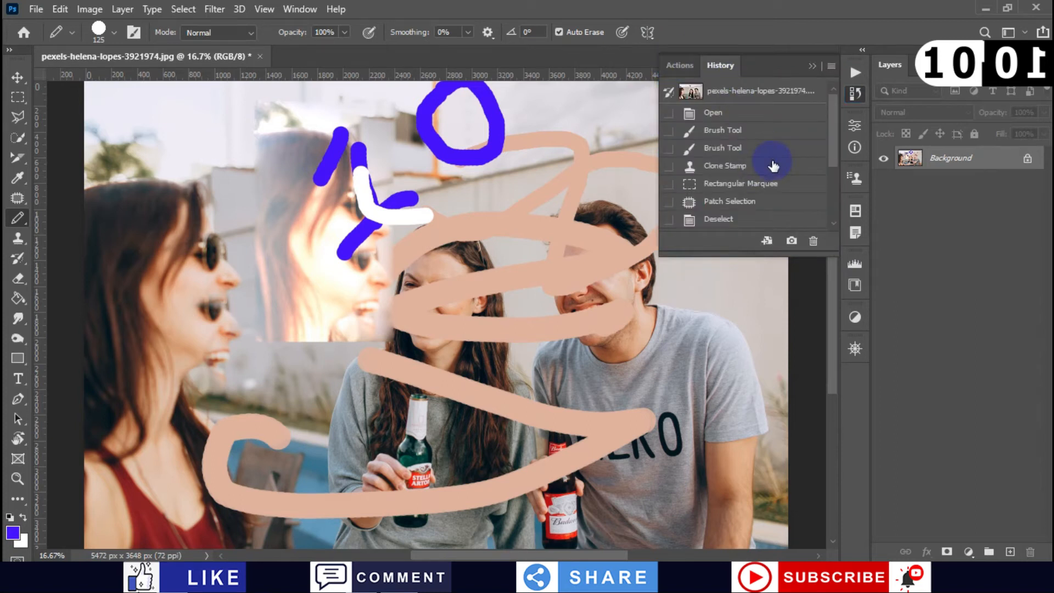
- Review the first Brush Tool, second Brush Tool and Clone Stamp states, return to the last Pencil state, and collapse the History panel
left_click_drag(832, 131, 827, 111)
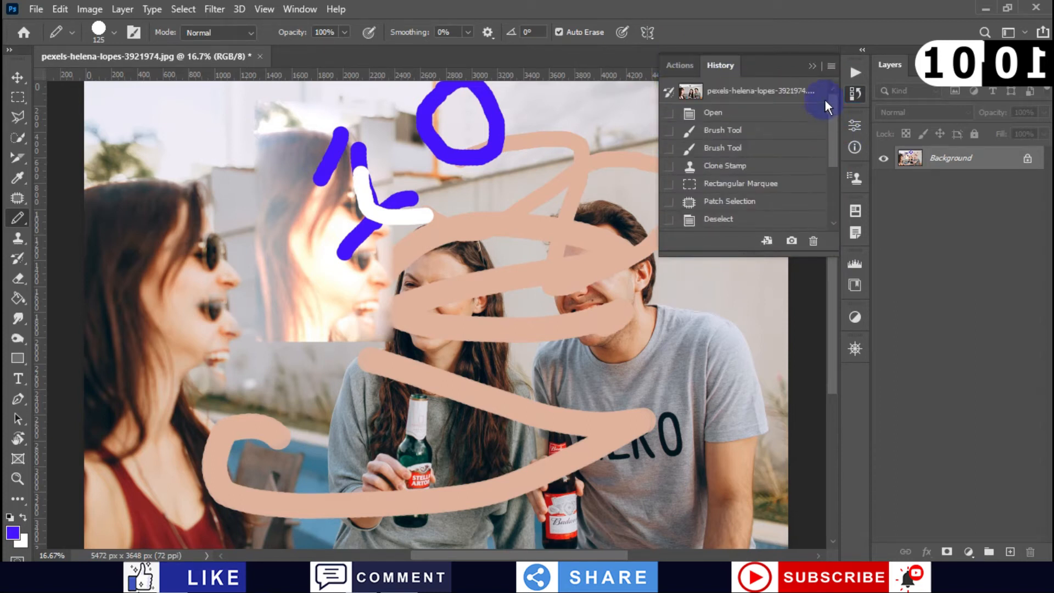
left_click(725, 129)
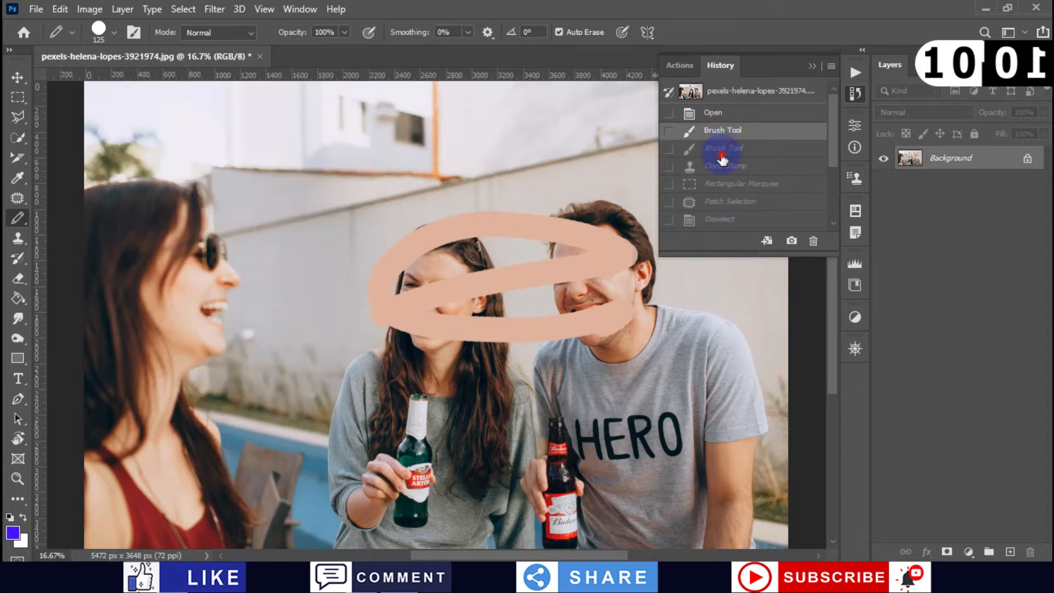
left_click(722, 150)
left_click(721, 172)
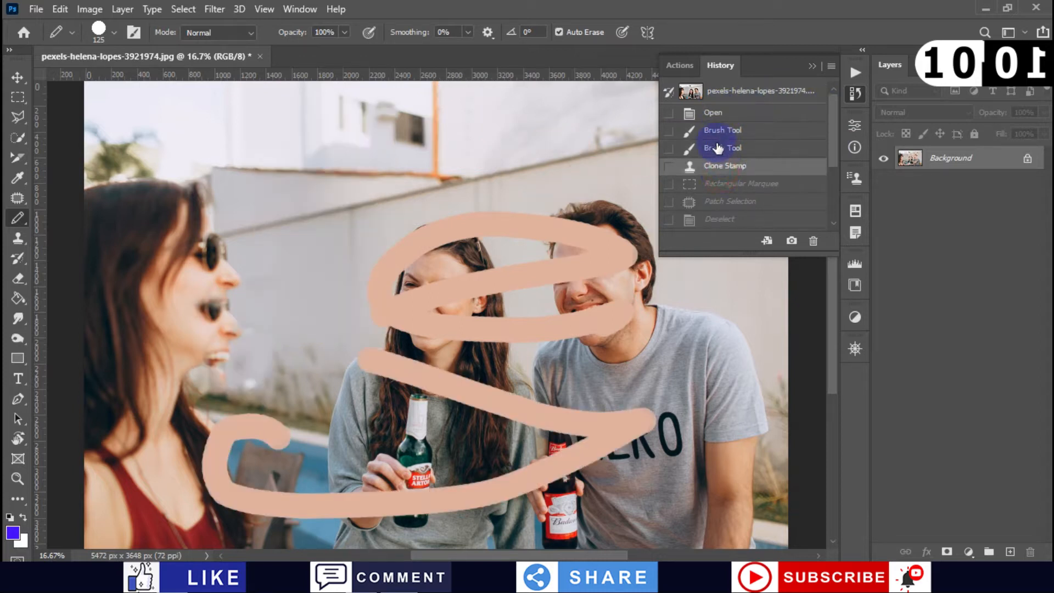
left_click_drag(835, 153, 829, 203)
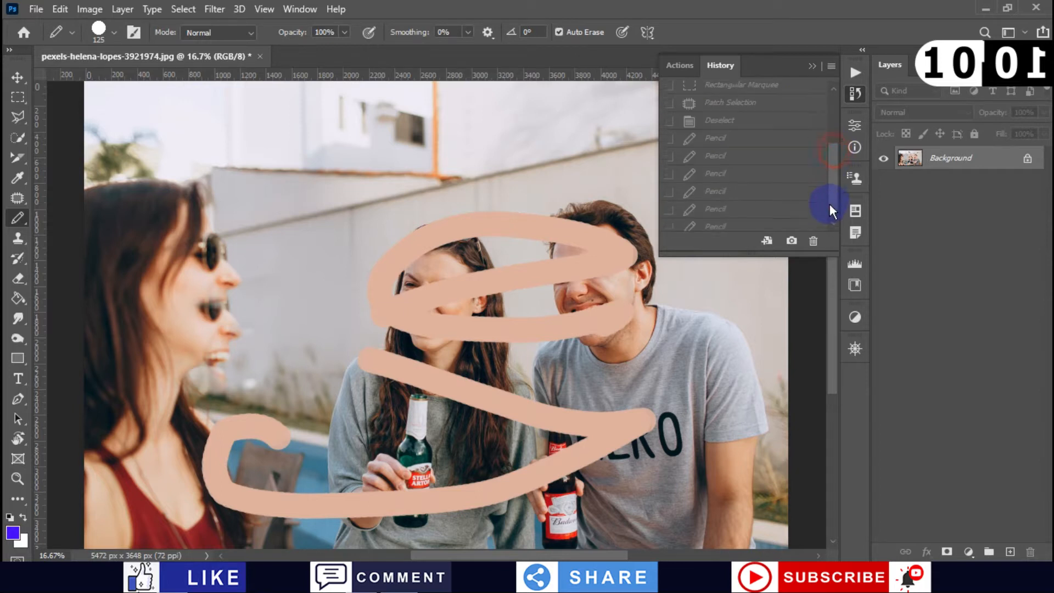
left_click(757, 221)
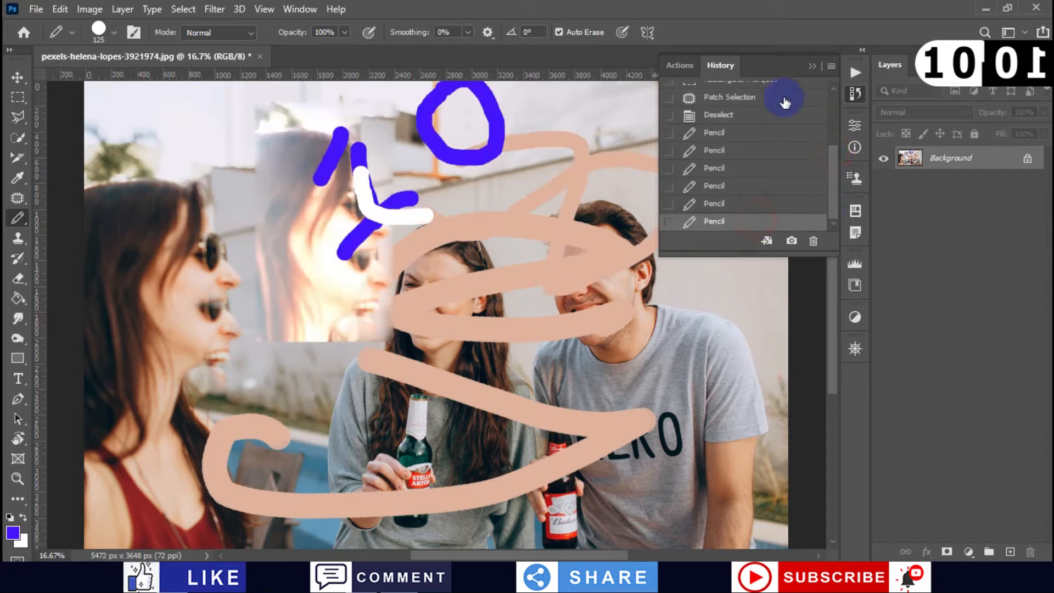
left_click(811, 64)
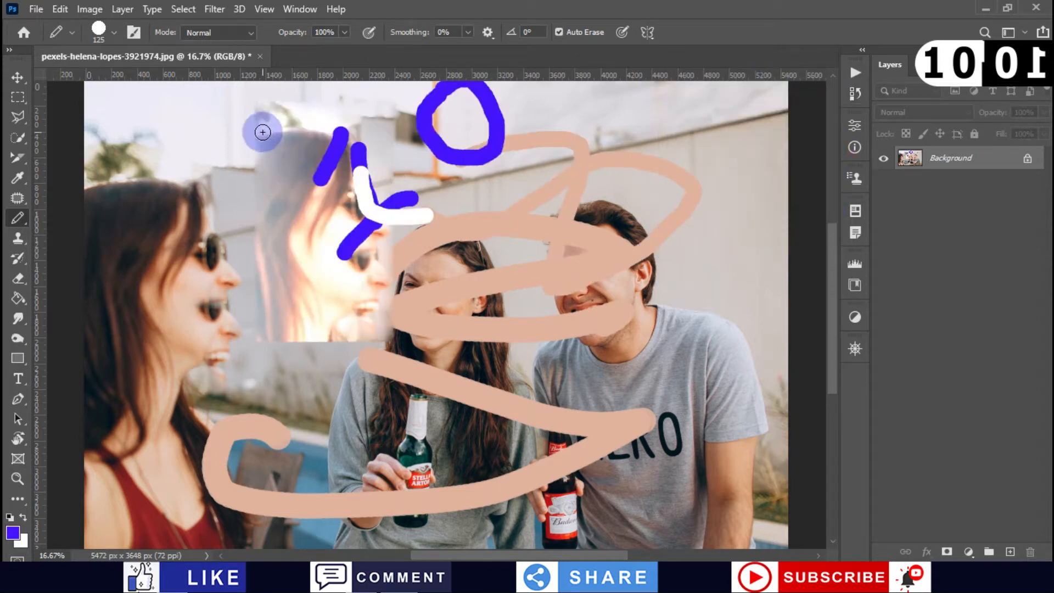
- Restore the original photo with the History Brush over all strokes, cloned and patched areas, enlarging the brush to 1500 px partway through
key("y")
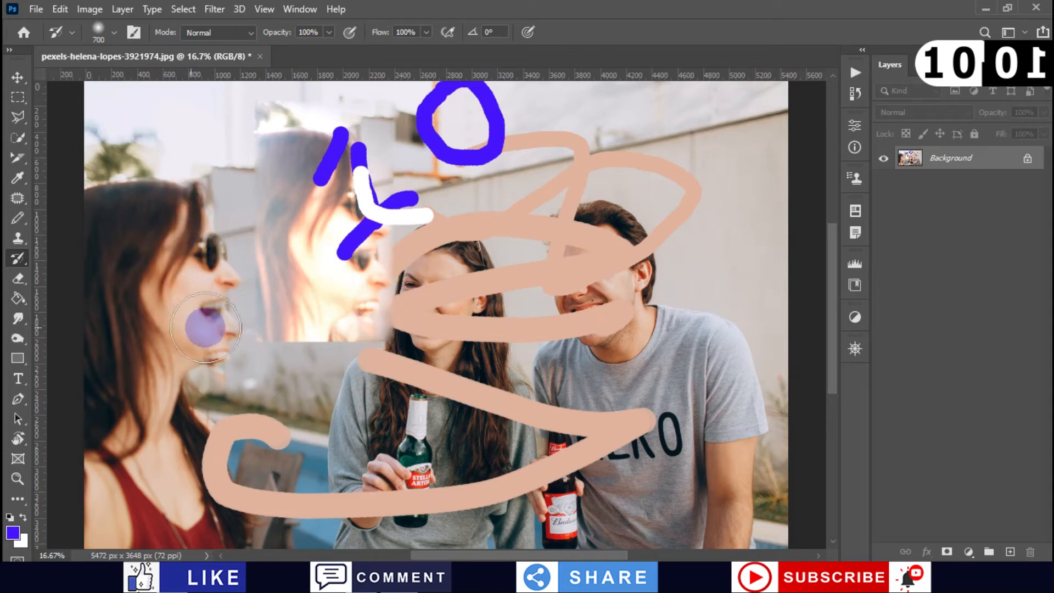
mouse_move(280, 432)
left_mouse_down()
mouse_move(199, 464)
mouse_move(252, 494)
mouse_move(513, 487)
mouse_move(352, 501)
mouse_move(639, 507)
mouse_move(686, 450)
mouse_move(460, 463)
mouse_move(431, 411)
mouse_move(465, 356)
mouse_move(617, 313)
mouse_move(363, 277)
mouse_move(143, 318)
mouse_move(278, 342)
mouse_move(141, 175)
mouse_move(277, 220)
left_mouse_up()
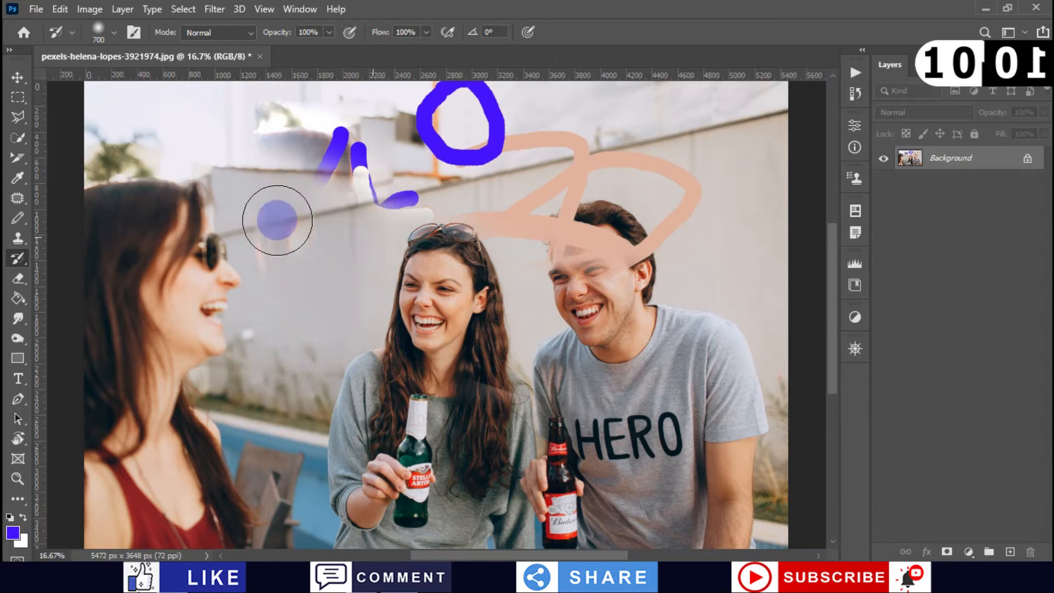
key("bracketright")
key("bracketright")
key("bracketright")
key("bracketright")
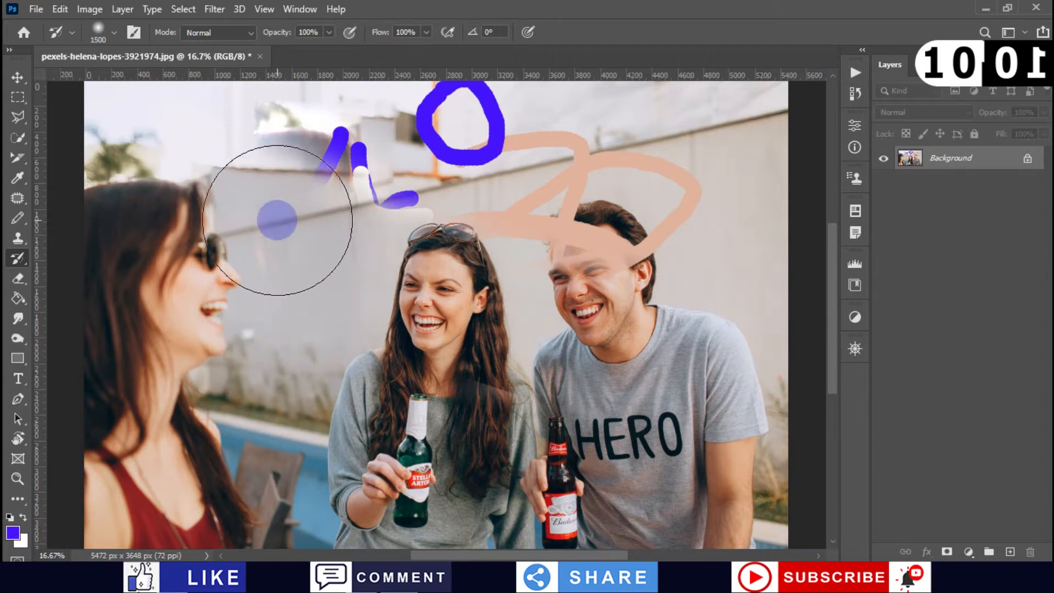
mouse_move(240, 188)
left_mouse_down()
mouse_move(364, 147)
mouse_move(247, 140)
mouse_move(527, 129)
mouse_move(381, 122)
mouse_move(720, 253)
mouse_move(444, 268)
mouse_move(615, 228)
mouse_move(328, 229)
mouse_move(753, 230)
left_mouse_up()
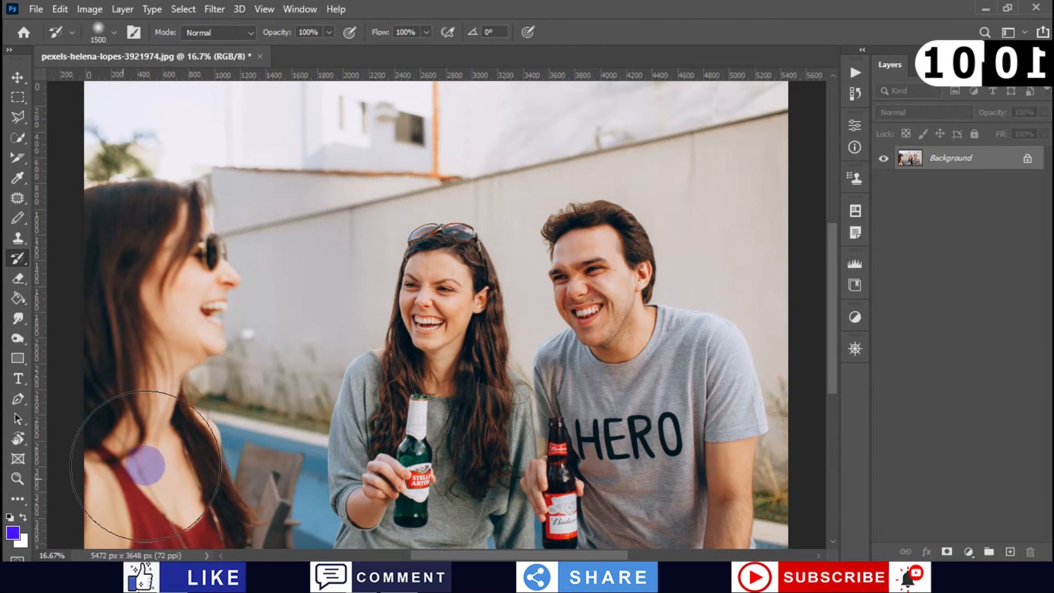
left_click(133, 119)
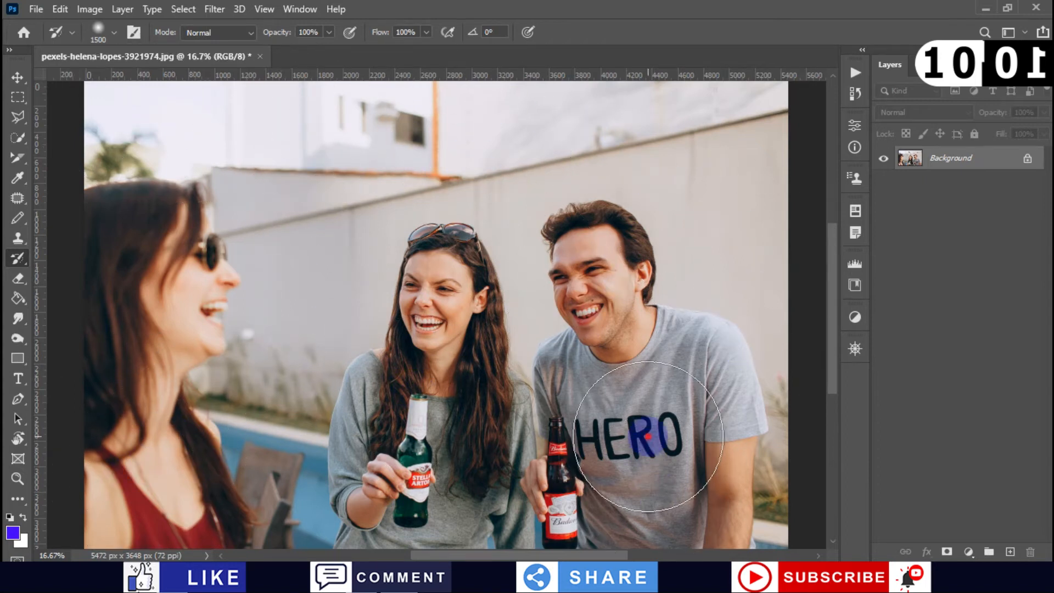
left_click(126, 426)
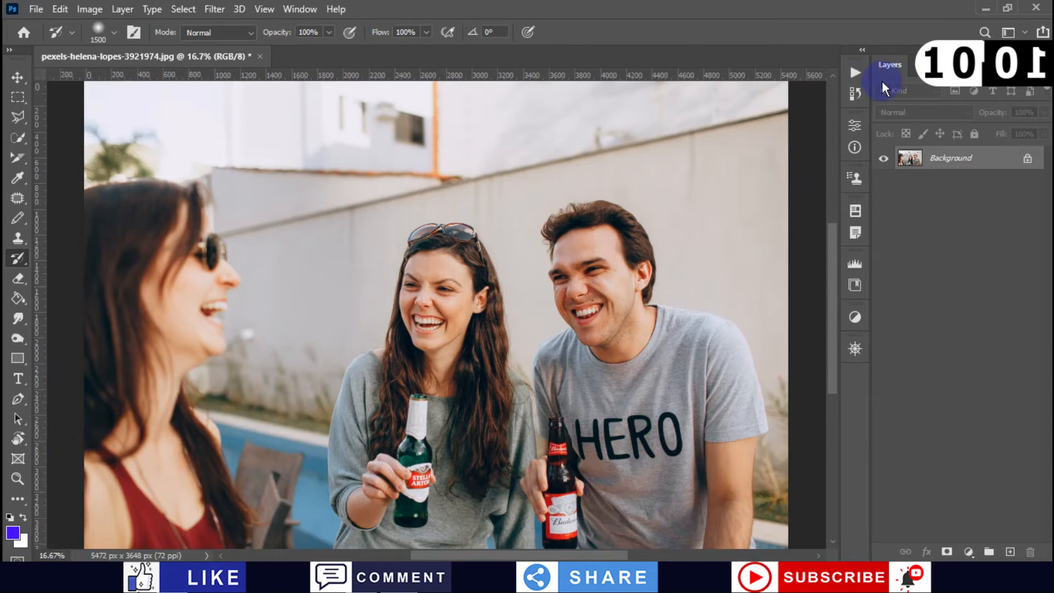
- Compare the last Pencil state with the restored photo in the History panel, return to the restored state, and collapse the panel
left_click(854, 95)
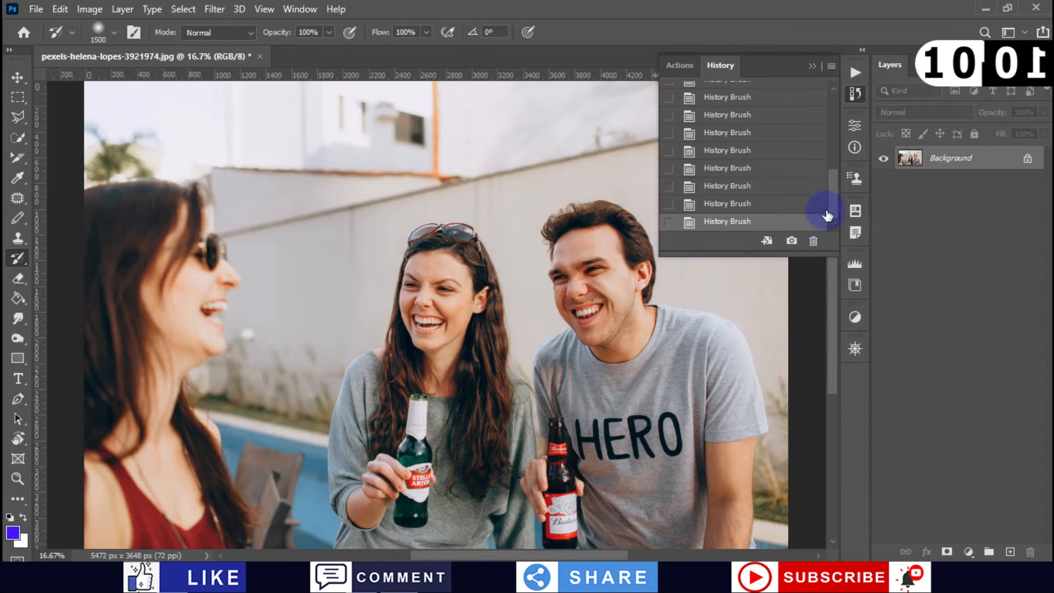
mouse_move(830, 206)
left_mouse_down()
mouse_move(819, 125)
mouse_move(842, 146)
mouse_move(835, 177)
left_mouse_up()
left_click(758, 155)
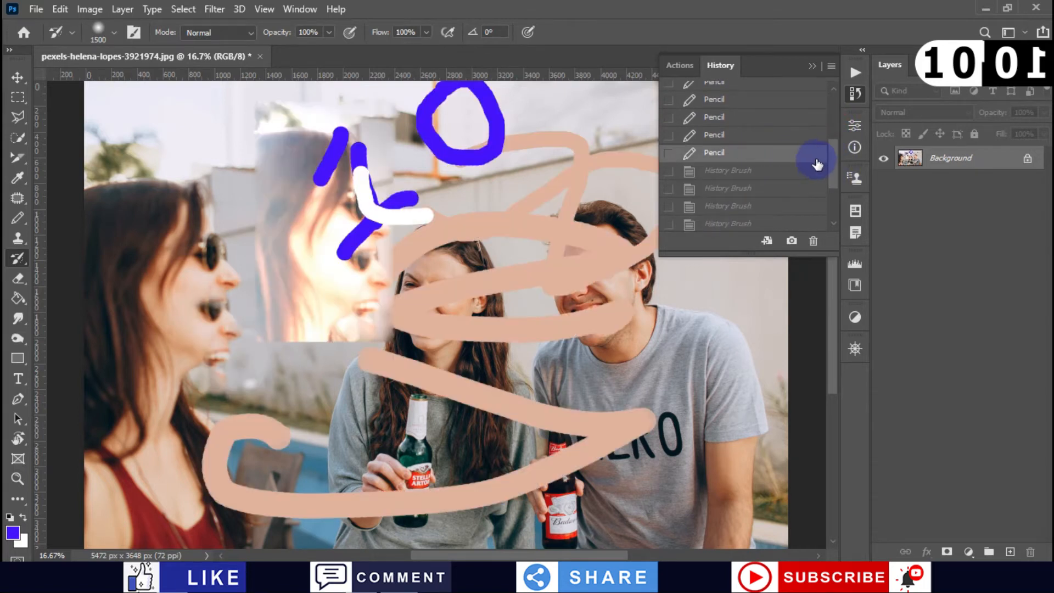
key("ctrl+alt+z")
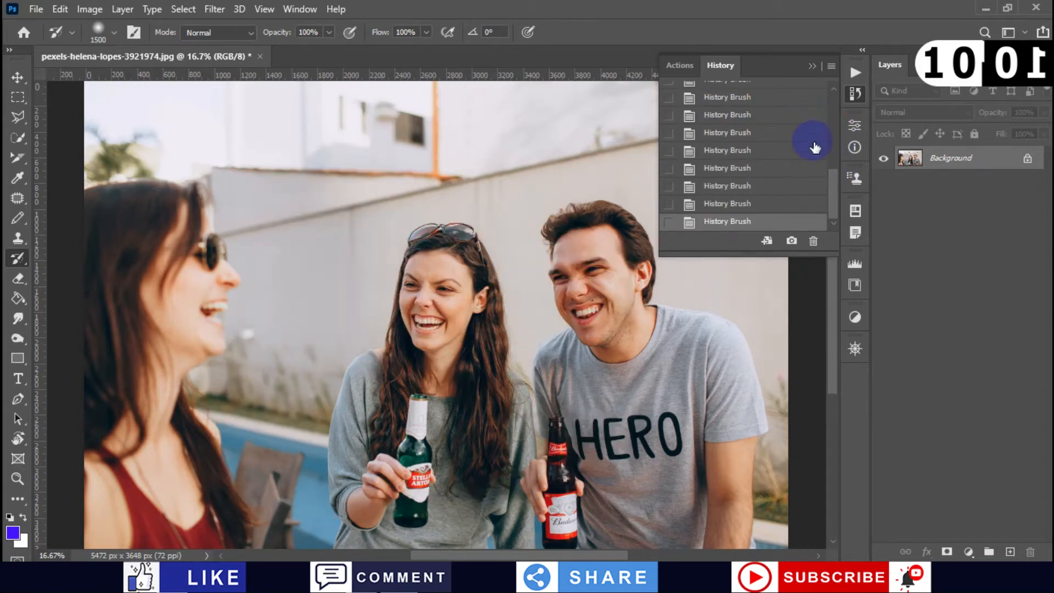
left_click(808, 68)
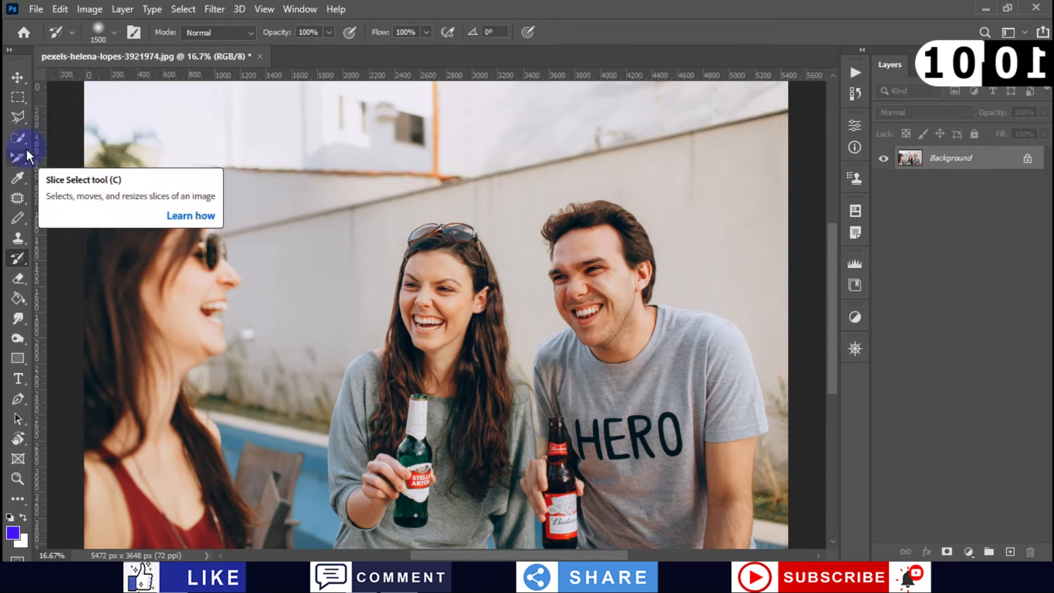
- Use the Patch tool in Destination mode to copy the middle woman's head onto the wall above and between the two women
left_click(18, 198)
mouse_move(447, 416)
left_mouse_down()
mouse_move(522, 306)
mouse_move(348, 333)
mouse_move(379, 378)
left_mouse_up()
left_click_drag(435, 300, 305, 181)
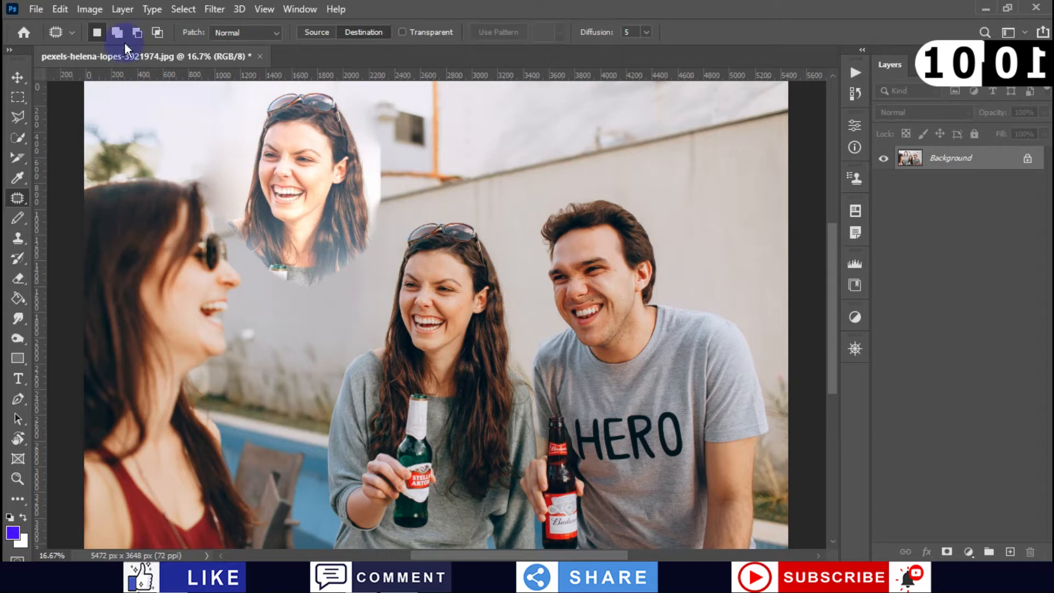
- Activate the History Brush and check its brush size and hardness settings
key("y")
left_click(66, 30)
left_click(69, 34)
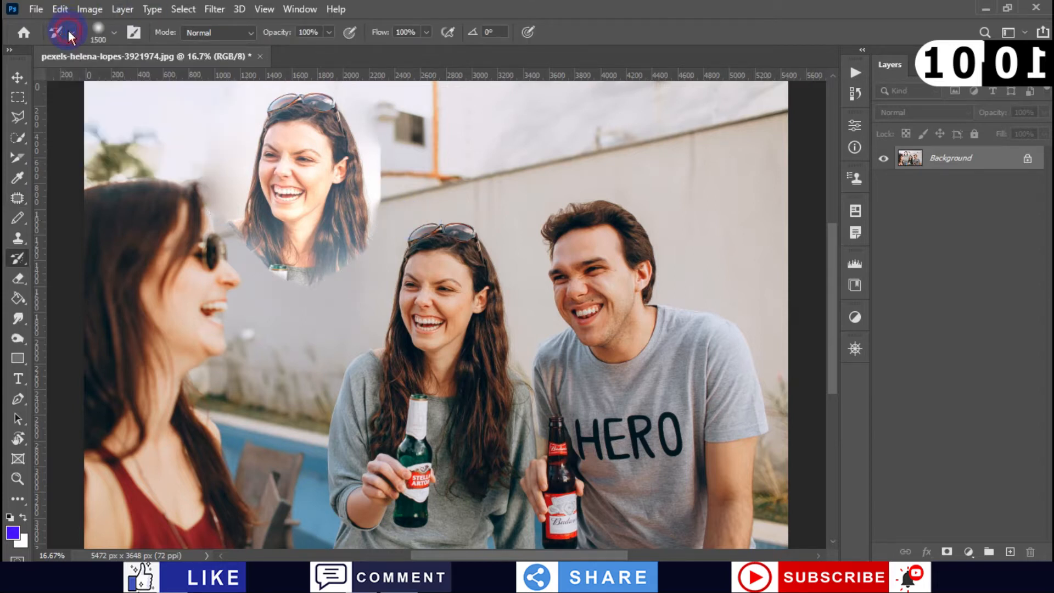
left_click(114, 33)
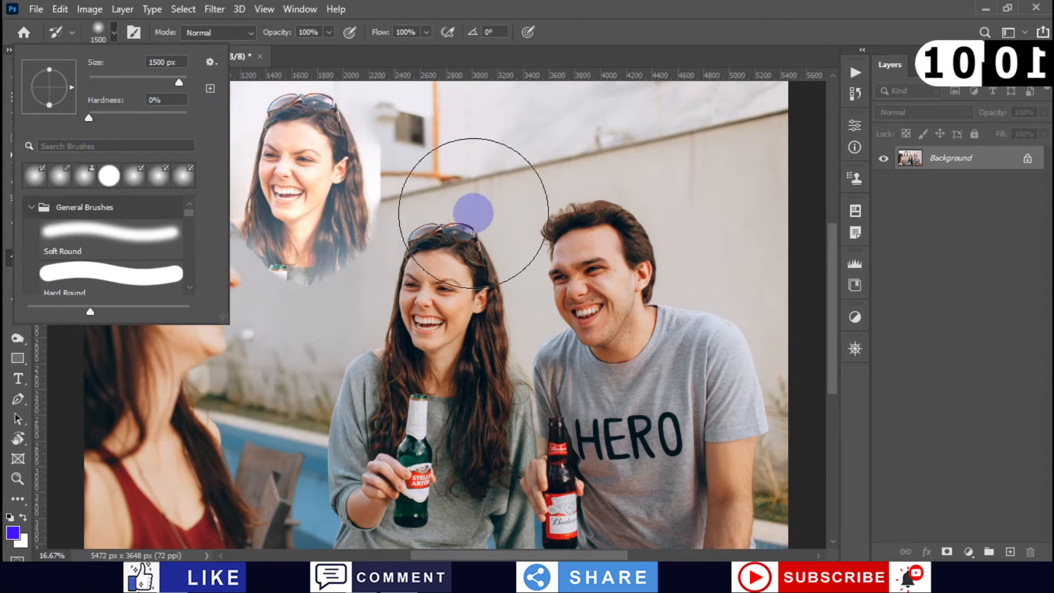
left_click(448, 199)
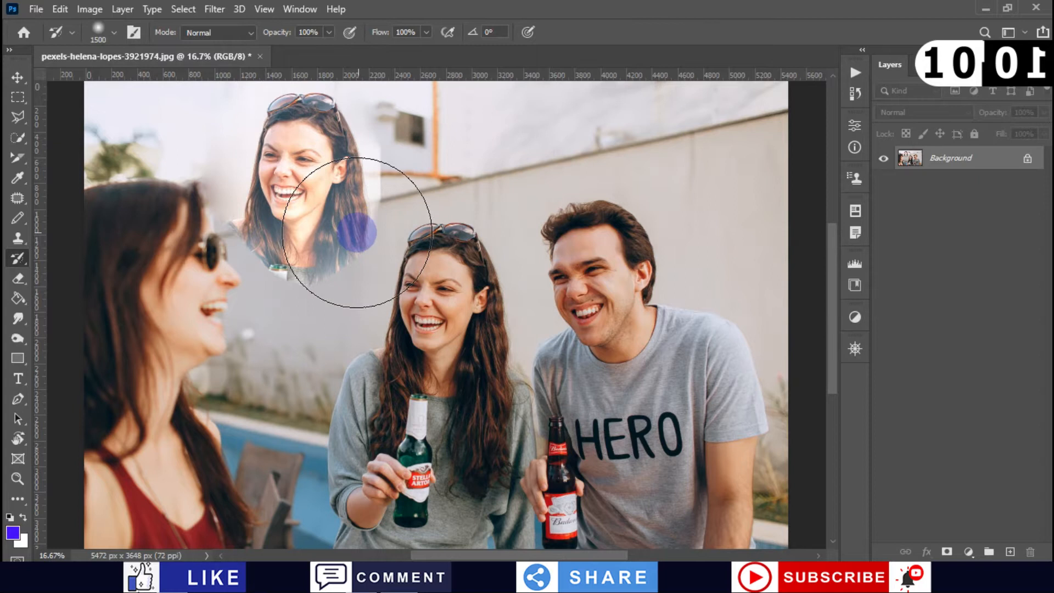
- Try the soft 1500 px History Brush on the copied head between the two women, and undo the strokes
left_click(317, 200)
mouse_move(317, 201)
left_mouse_down()
mouse_move(275, 162)
mouse_move(299, 188)
mouse_move(303, 261)
mouse_move(175, 242)
mouse_move(196, 239)
left_mouse_up()
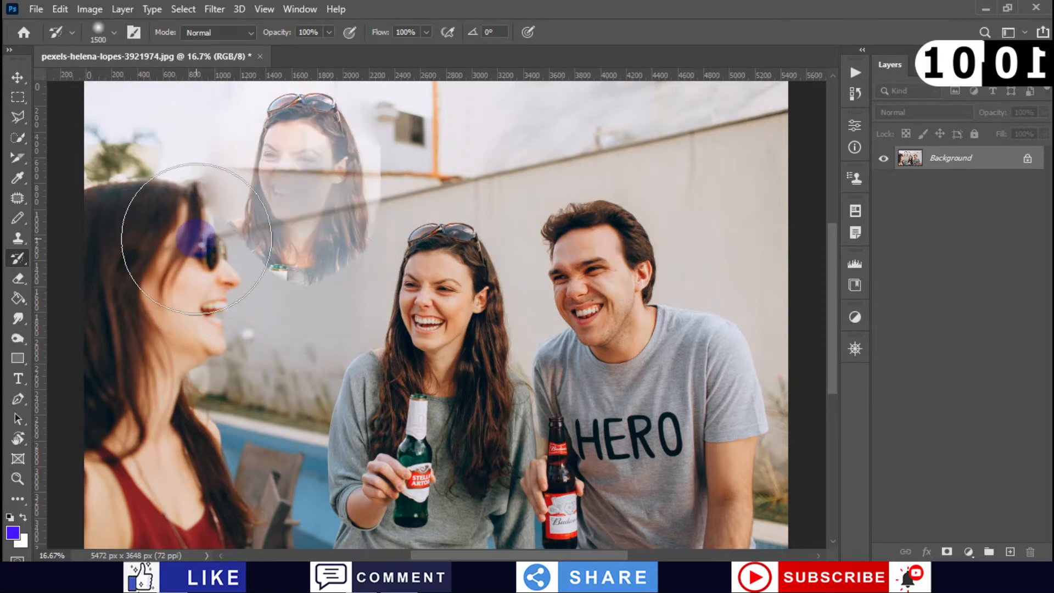
key("ctrl+z")
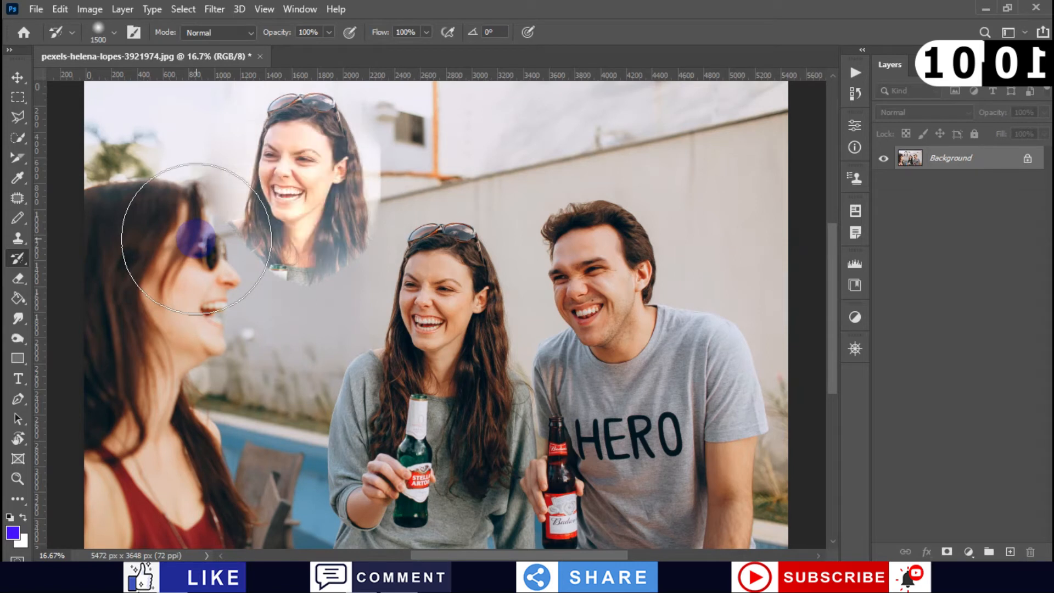
mouse_move(205, 229)
left_mouse_down()
mouse_move(339, 174)
mouse_move(311, 176)
left_mouse_up()
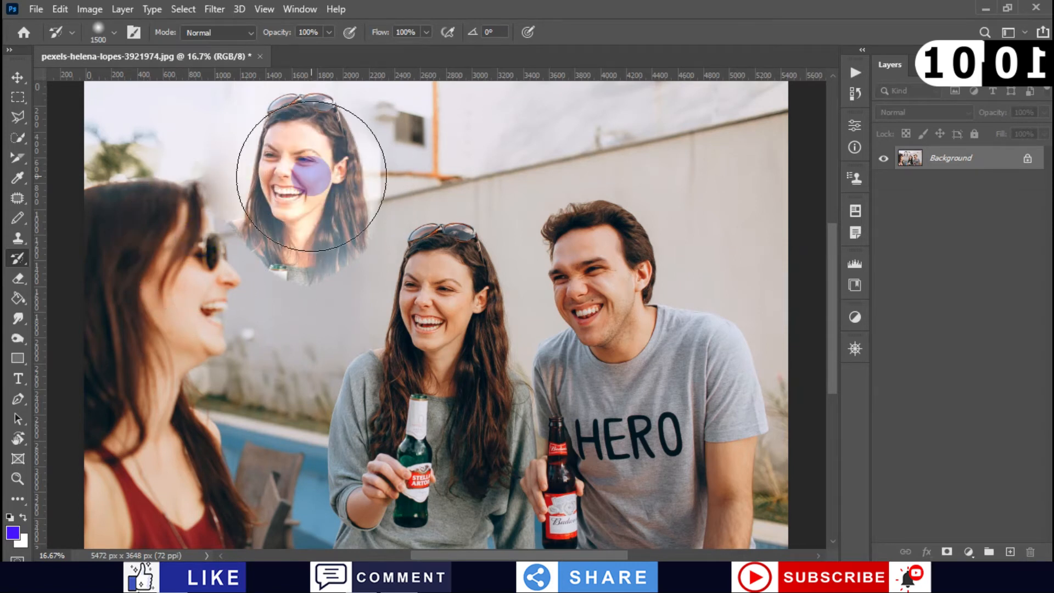
- Set the History Brush hardness to 100%
right_click(311, 176)
left_click_drag(407, 250, 490, 252)
left_click_drag(259, 137, 290, 168)
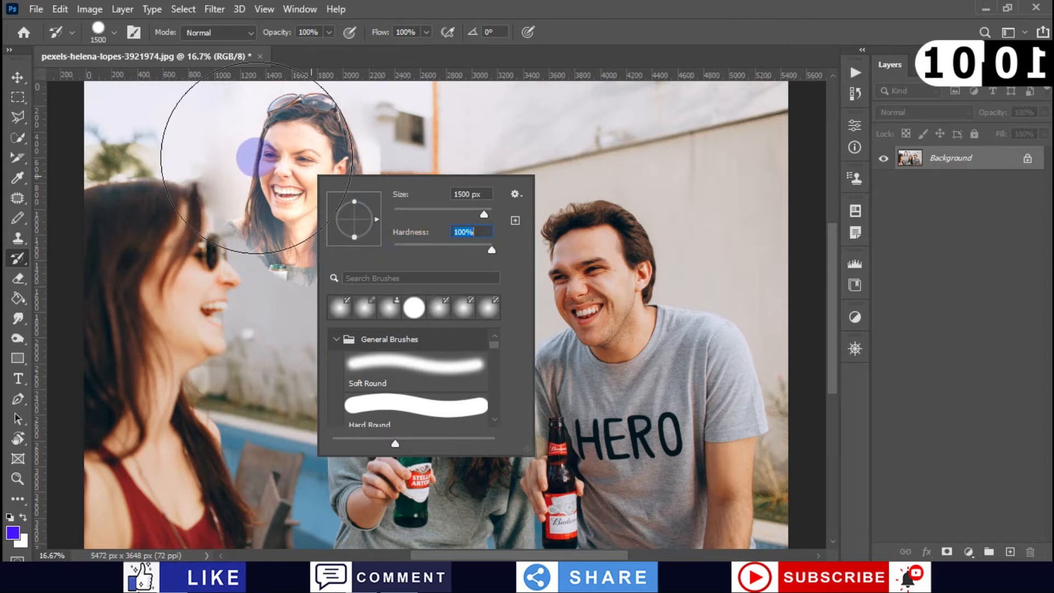
left_click(648, 220)
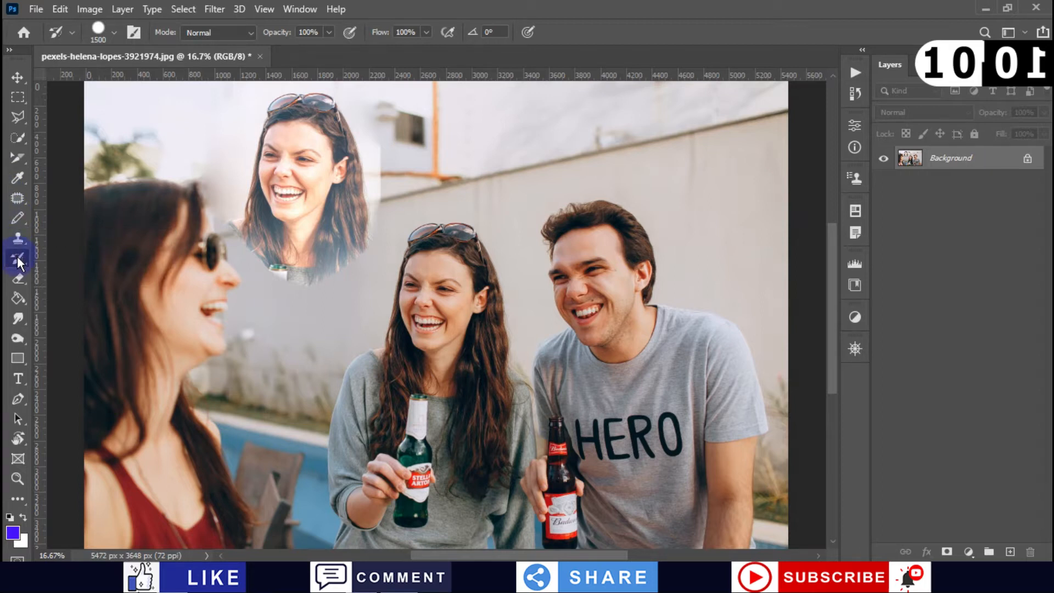
- Replace the Pencil with the Brush as the active painting tool, and return to the History Brush
right_click(21, 220)
left_click(72, 208)
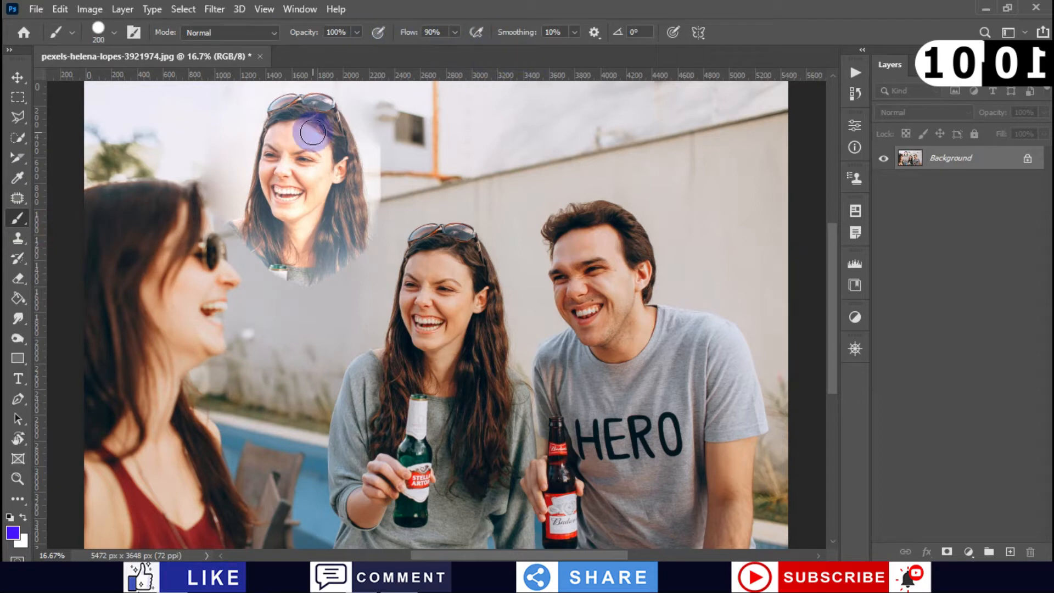
left_click(16, 258)
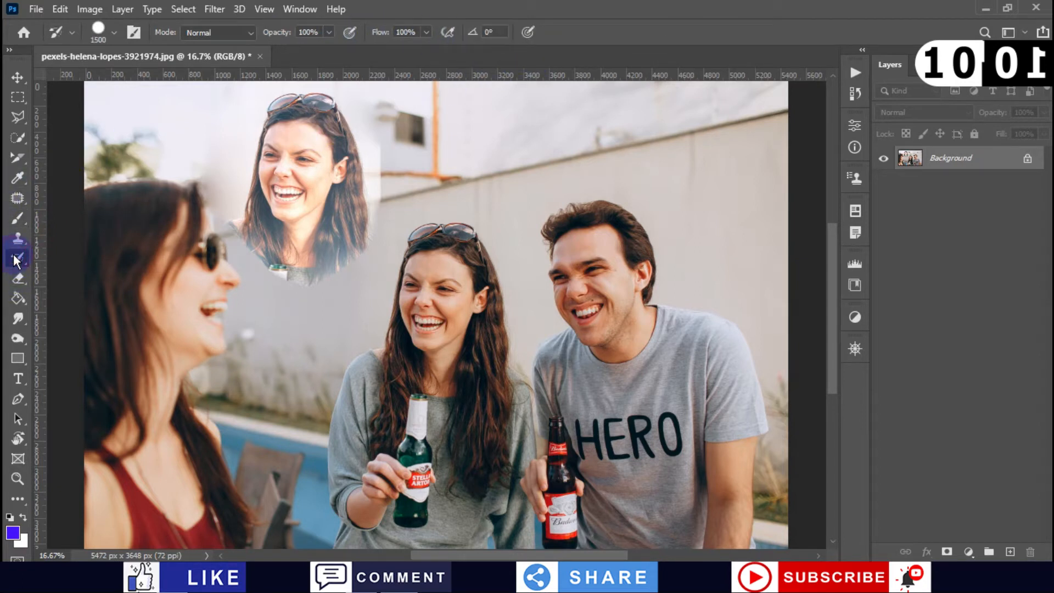
left_click(93, 258)
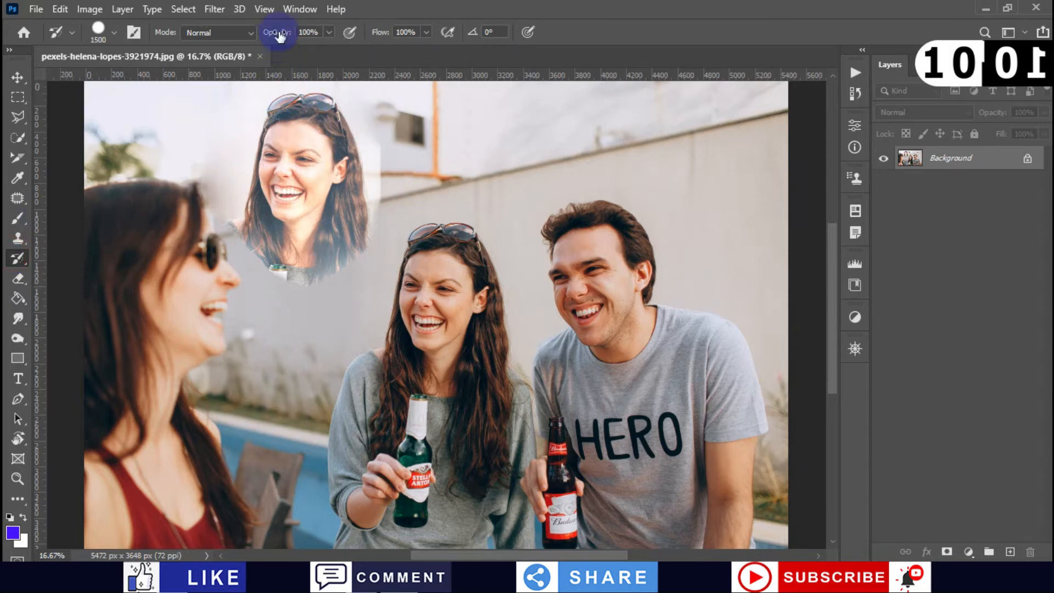
- Shrink the History Brush to 700 px and try it at 52% opacity over the copied head
left_click_drag(295, 124, 305, 147)
key("bracketleft")
key("bracketleft")
key("bracketleft")
key("bracketleft")
key("bracketleft")
key("bracketleft")
key("bracketleft")
key("bracketleft")
key("bracketleft")
mouse_move(292, 158)
left_mouse_down()
mouse_move(289, 205)
mouse_move(277, 198)
mouse_move(290, 175)
mouse_move(317, 173)
mouse_move(268, 166)
mouse_move(326, 165)
mouse_move(250, 163)
mouse_move(359, 169)
mouse_move(247, 178)
mouse_move(359, 175)
left_mouse_up()
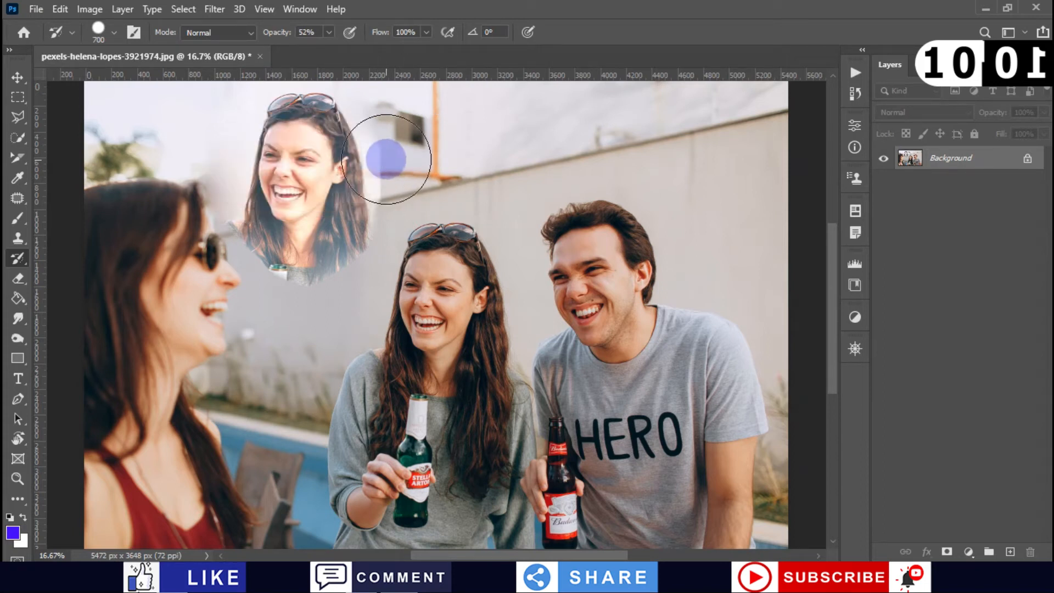
- Restore the wall over the copied head with the History Brush at 100% opacity, softening the brush edge partway through
left_click_drag(259, 27, 294, 30)
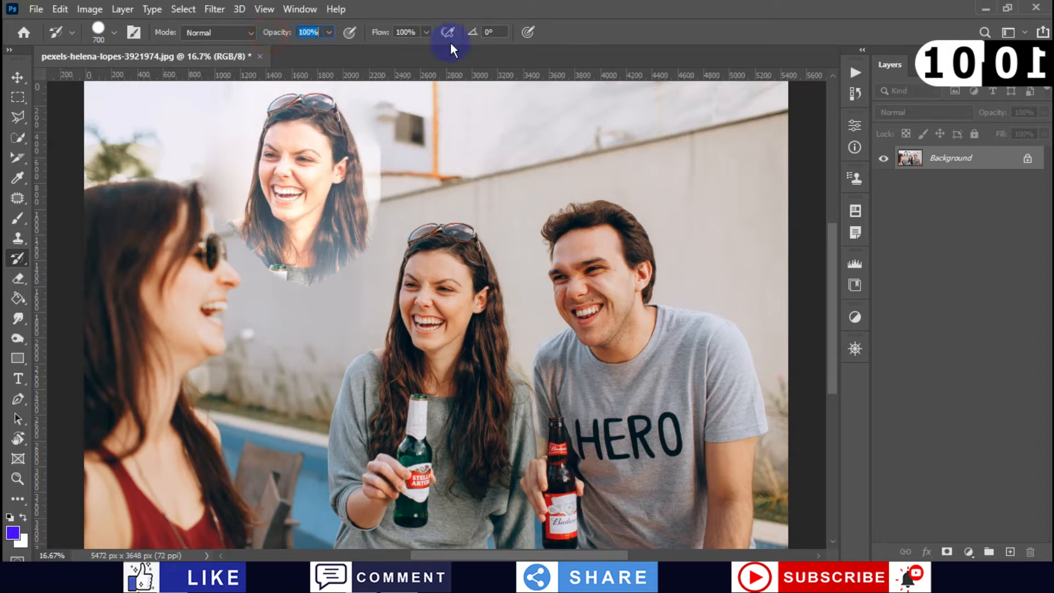
left_click(275, 178)
mouse_move(297, 176)
left_mouse_down()
mouse_move(344, 175)
mouse_move(275, 160)
left_mouse_up()
right_click(277, 161)
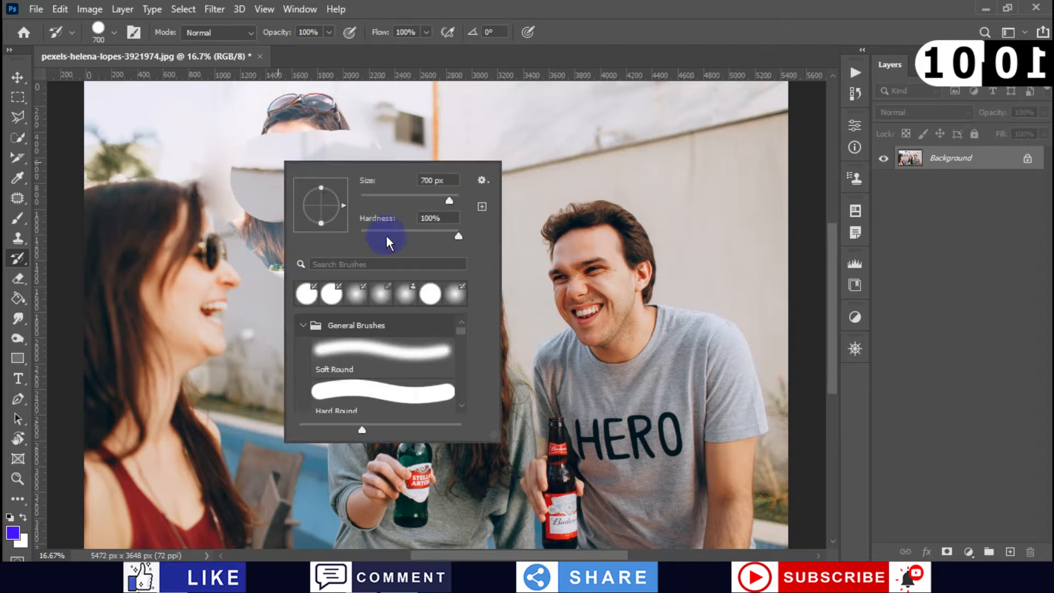
mouse_move(387, 230)
left_mouse_down()
mouse_move(304, 226)
mouse_move(251, 166)
mouse_move(236, 166)
mouse_move(433, 152)
mouse_move(297, 149)
mouse_move(232, 173)
mouse_move(264, 188)
mouse_move(405, 180)
mouse_move(248, 179)
mouse_move(350, 180)
mouse_move(243, 191)
mouse_move(285, 218)
mouse_move(374, 199)
mouse_move(297, 253)
mouse_move(237, 204)
mouse_move(290, 127)
mouse_move(280, 120)
mouse_move(347, 114)
mouse_move(252, 93)
left_mouse_up()
left_click(250, 166)
left_click(248, 179)
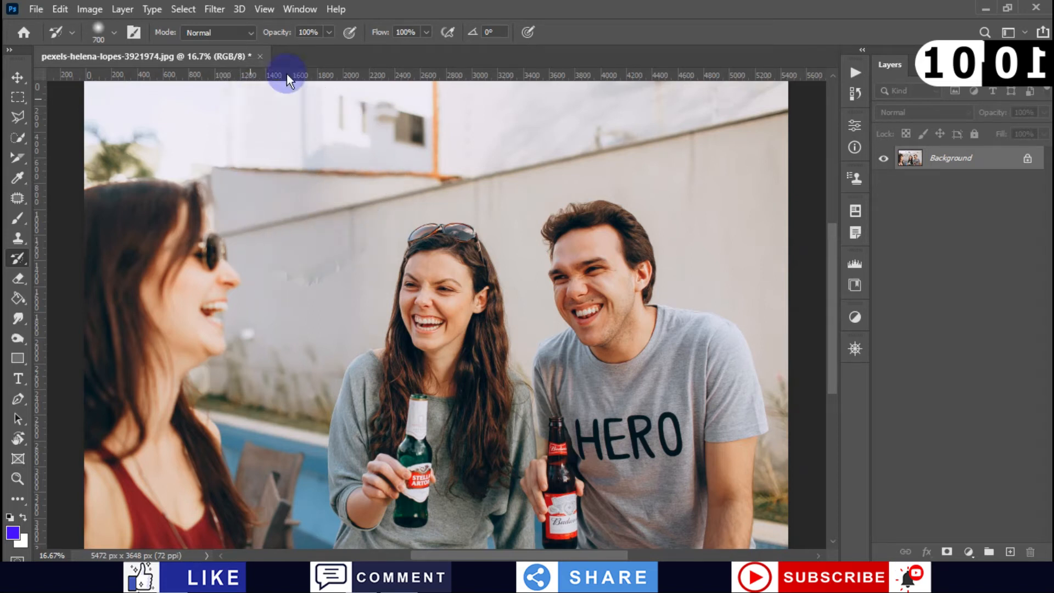
- Check the History Brush flow setting and the option for creating a snapshot in the History panel
left_click(389, 37)
left_click_drag(375, 36, 407, 38)
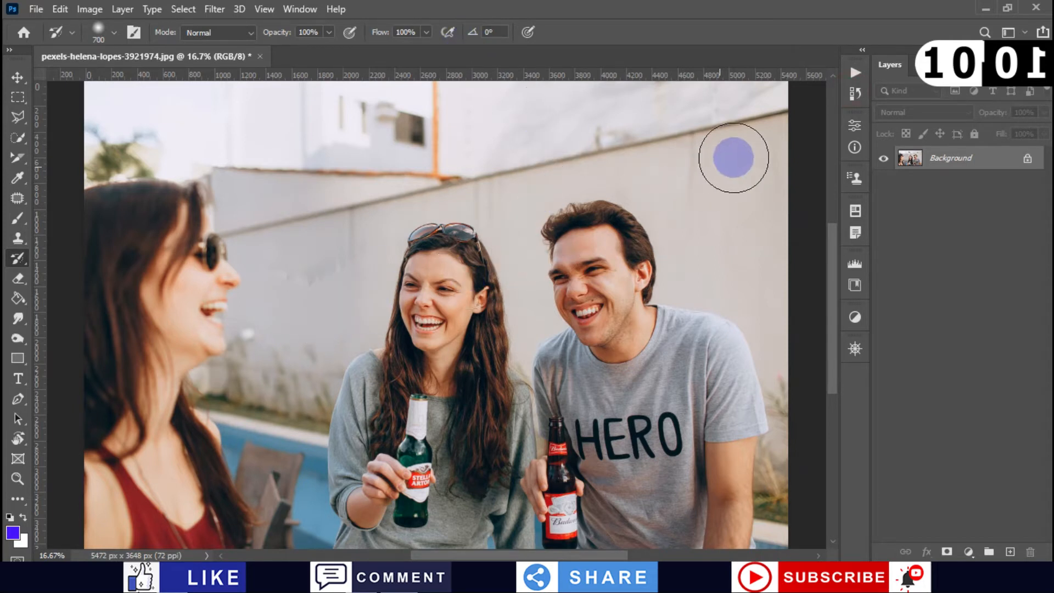
left_click(855, 93)
left_click(790, 242)
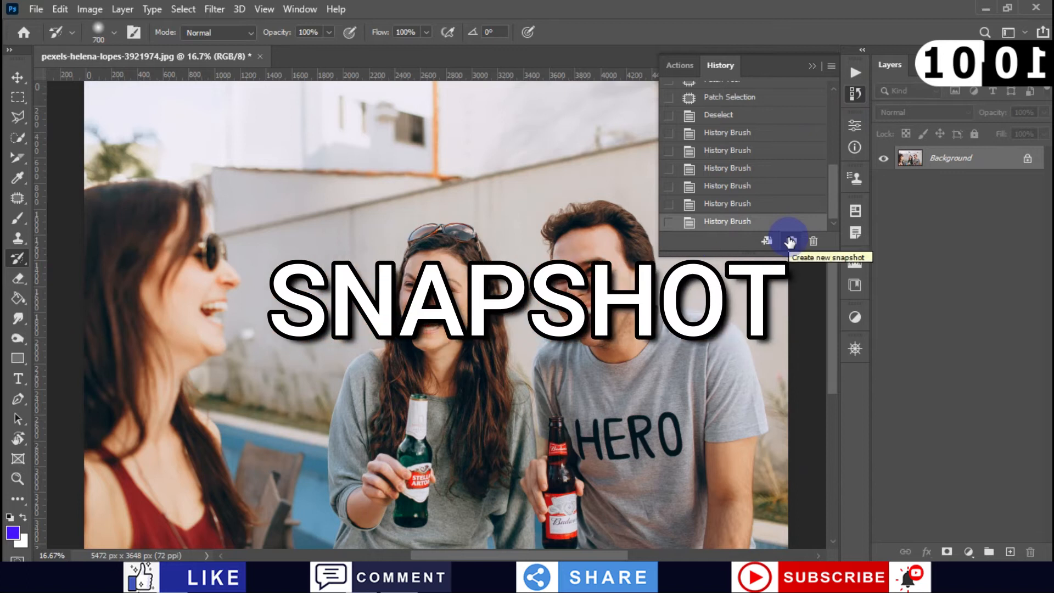
left_click(855, 96)
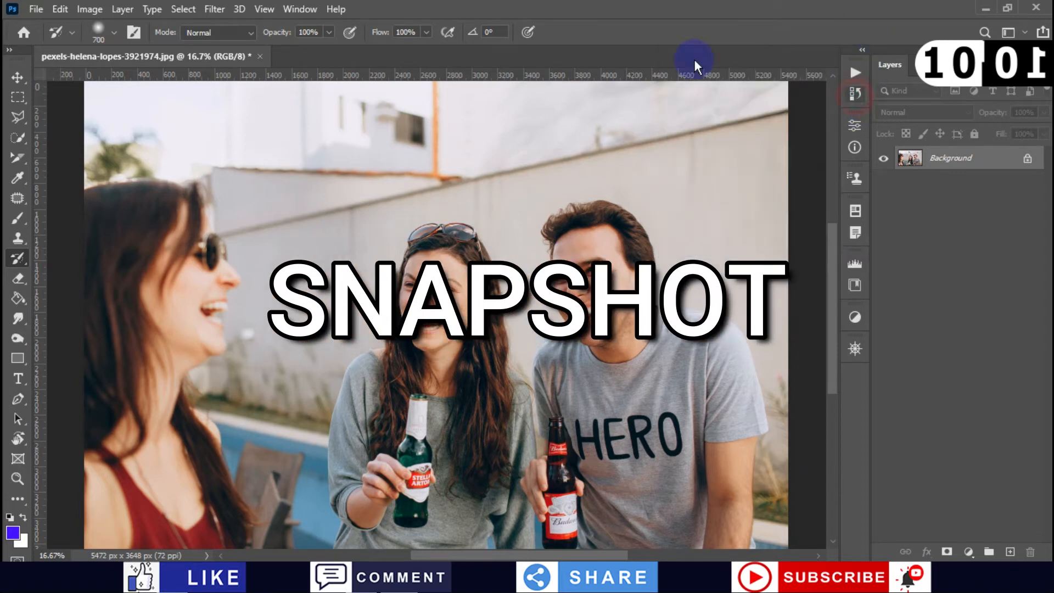
- Draw a freehand Lasso selection around the man's head and neck
left_click(16, 218)
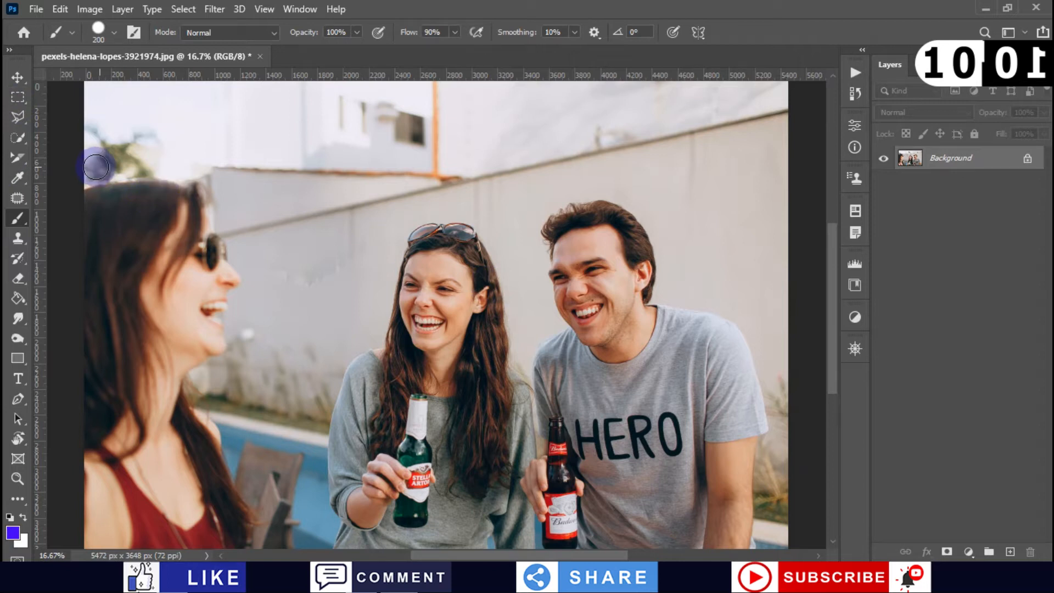
right_click(19, 118)
left_click(82, 116)
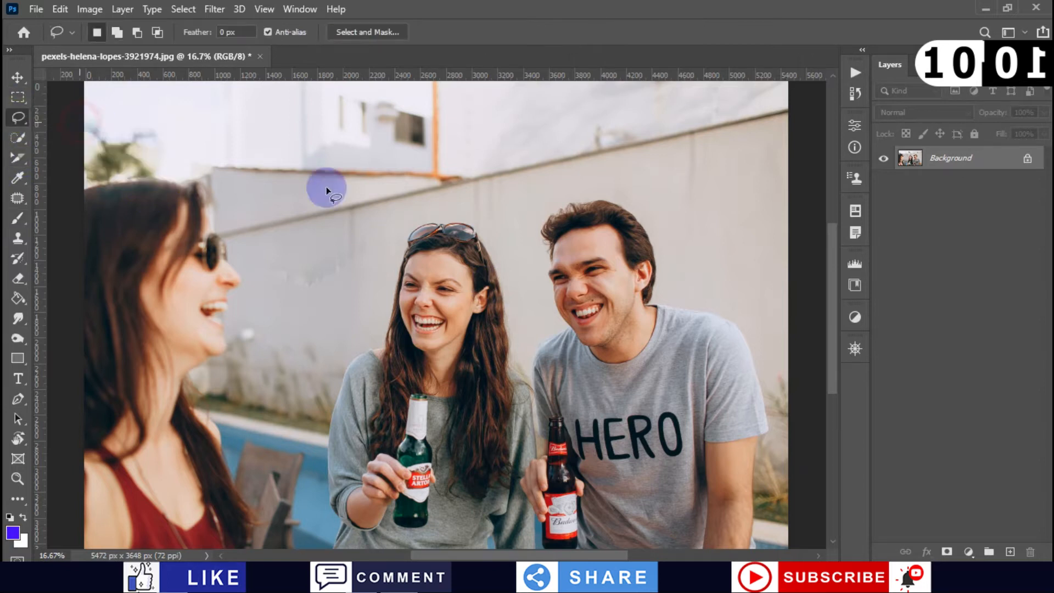
mouse_move(556, 337)
left_mouse_down()
mouse_move(512, 207)
mouse_move(546, 170)
mouse_move(627, 174)
mouse_move(683, 259)
mouse_move(692, 339)
mouse_move(581, 364)
mouse_move(550, 324)
left_mouse_up()
- Patch the man's head with the wall between the two women in Source mode after trying Destination mode, and deselect
left_click(18, 197)
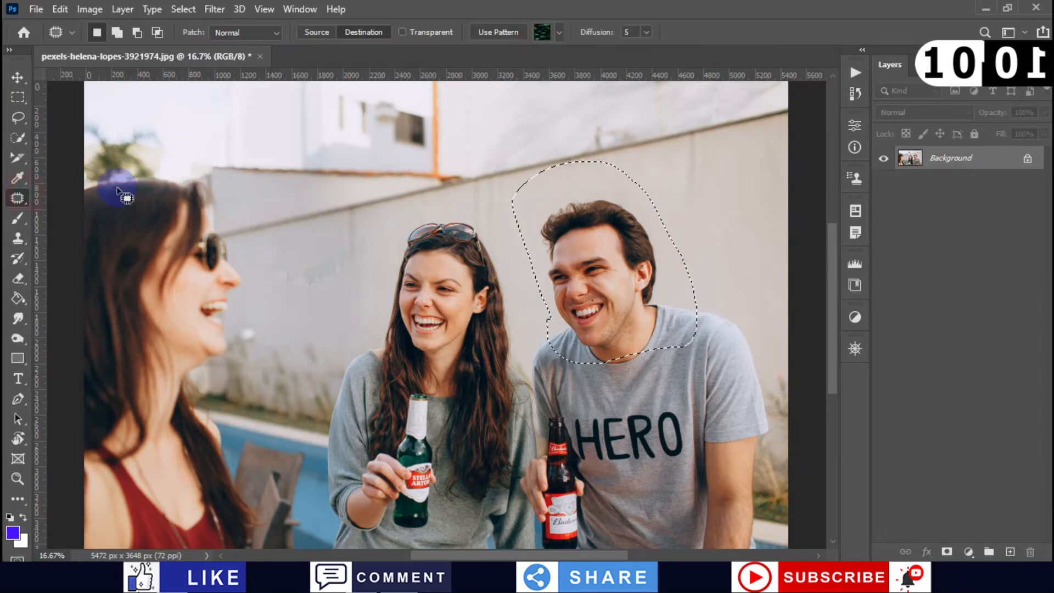
mouse_move(595, 283)
left_mouse_down()
mouse_move(294, 167)
mouse_move(438, 221)
left_mouse_up()
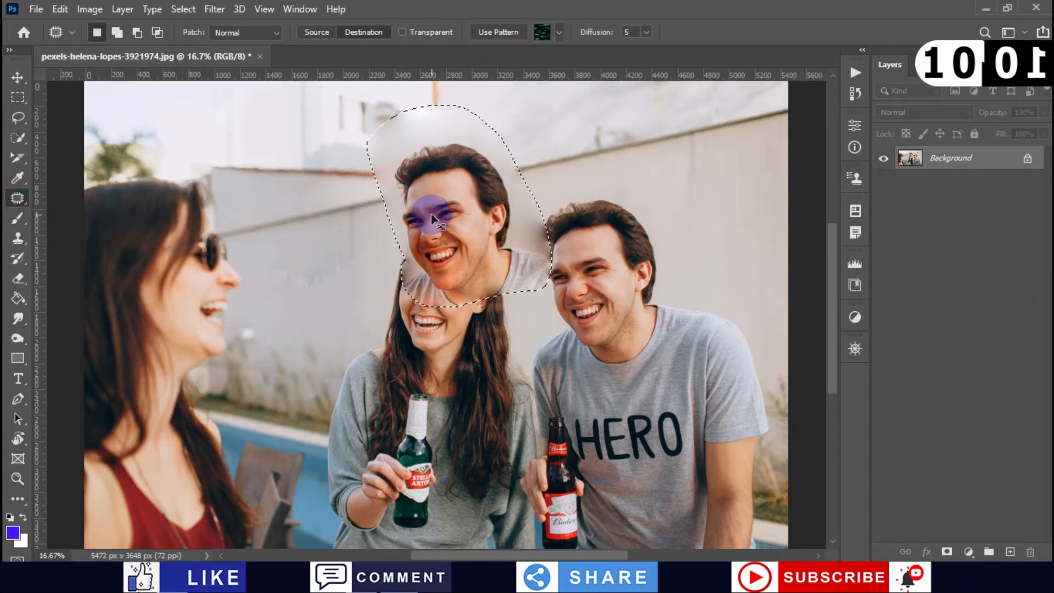
key("ctrl+z")
left_click(310, 31)
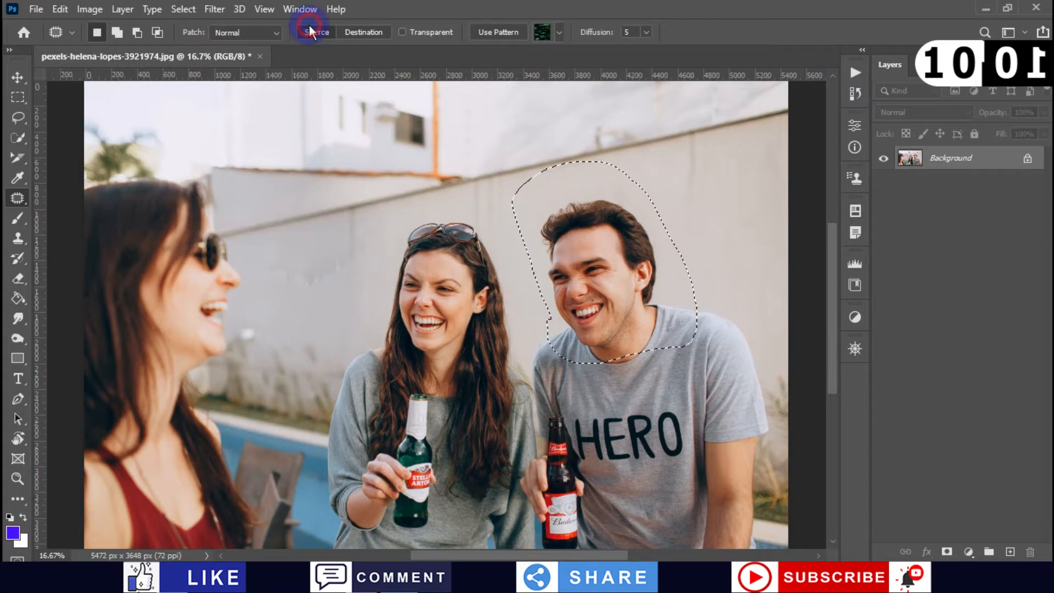
left_click_drag(608, 242, 304, 173)
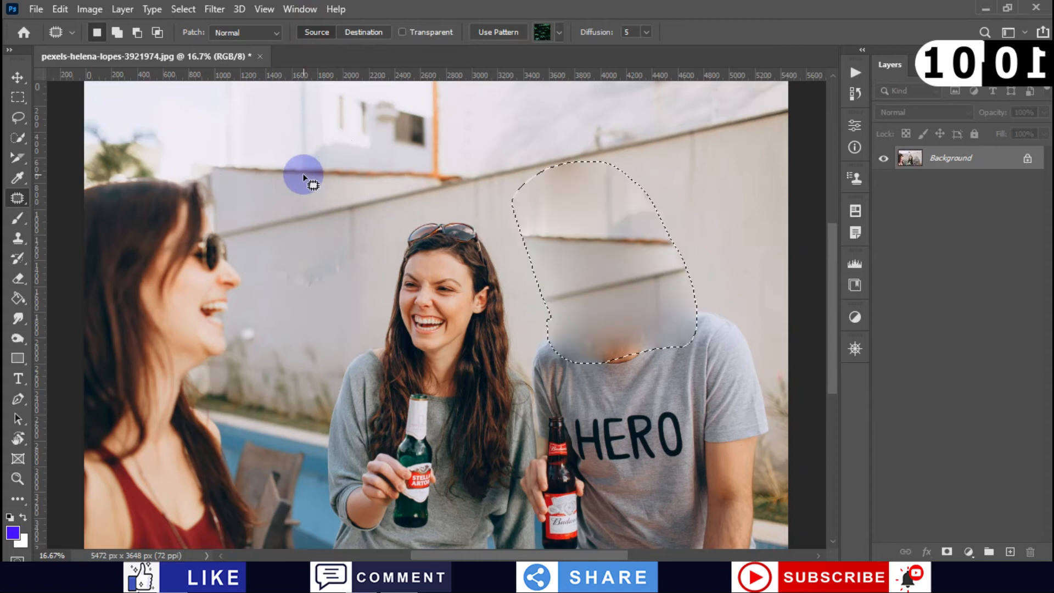
left_click(442, 159)
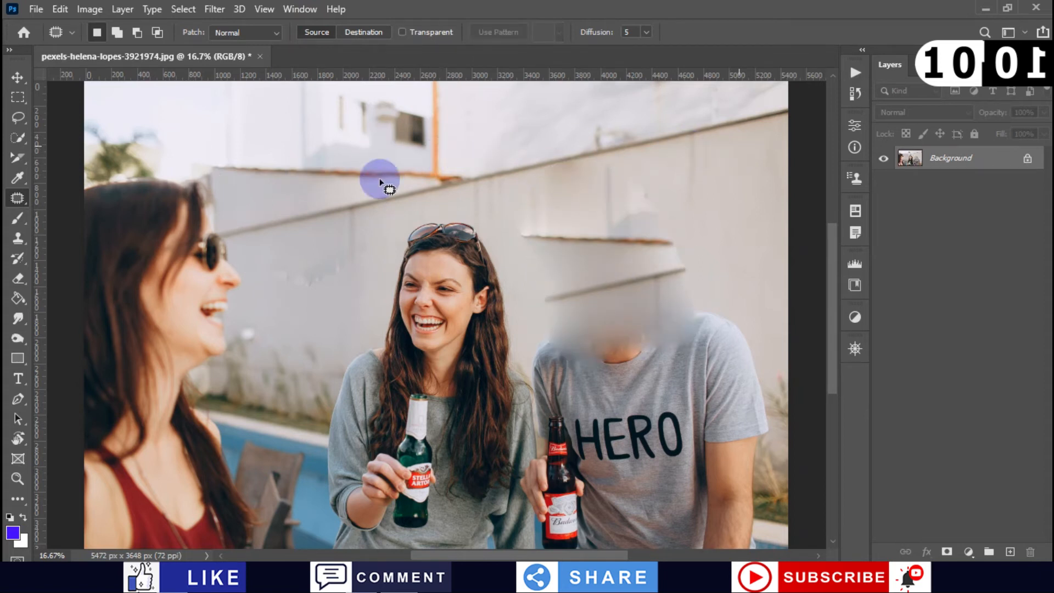
- Paint several loose blue strokes and a dot over and around the middle woman with the 200 px Brush
left_click(17, 219)
mouse_move(388, 273)
left_mouse_down()
mouse_move(464, 329)
mouse_move(329, 375)
left_mouse_up()
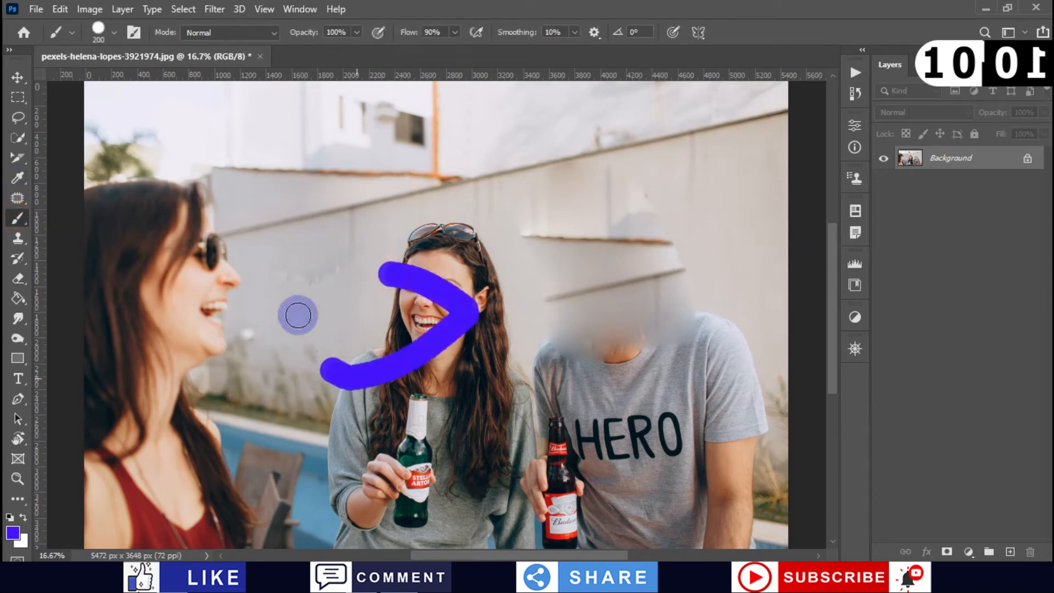
left_click_drag(298, 315, 442, 340)
left_click(257, 367)
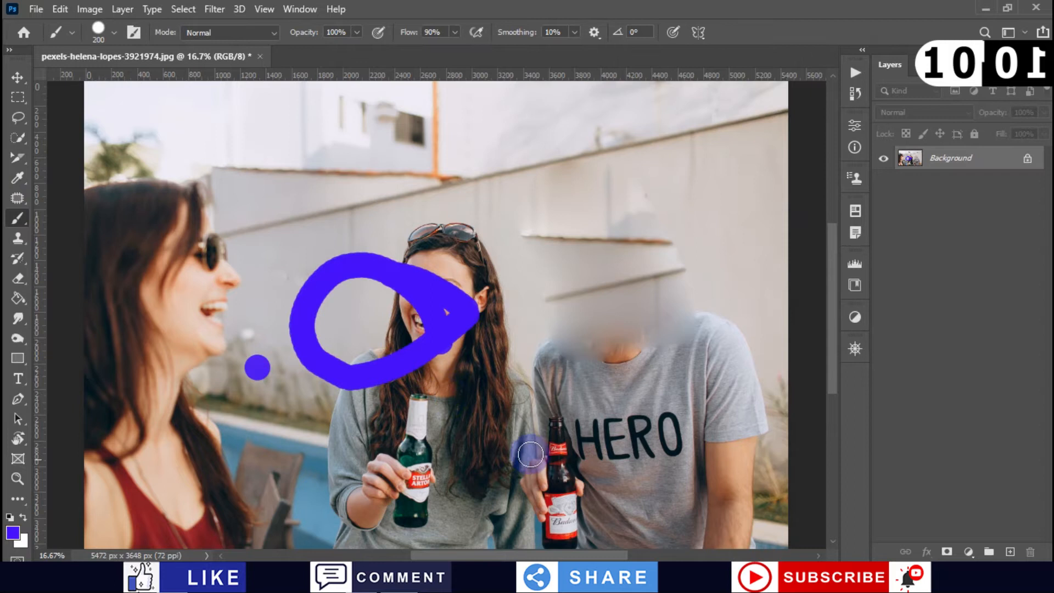
mouse_move(336, 428)
left_mouse_down()
mouse_move(387, 380)
mouse_move(513, 370)
mouse_move(406, 459)
mouse_move(413, 416)
mouse_move(454, 423)
left_mouse_up()
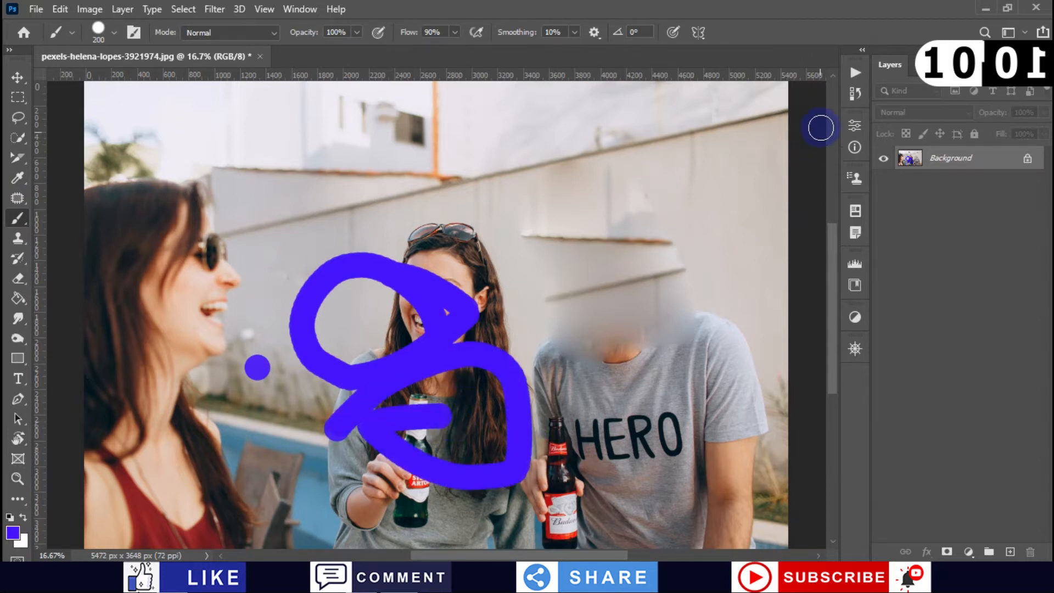
- Create a snapshot of the painted and patched photo in the History panel, and collapse the panel
left_click(855, 94)
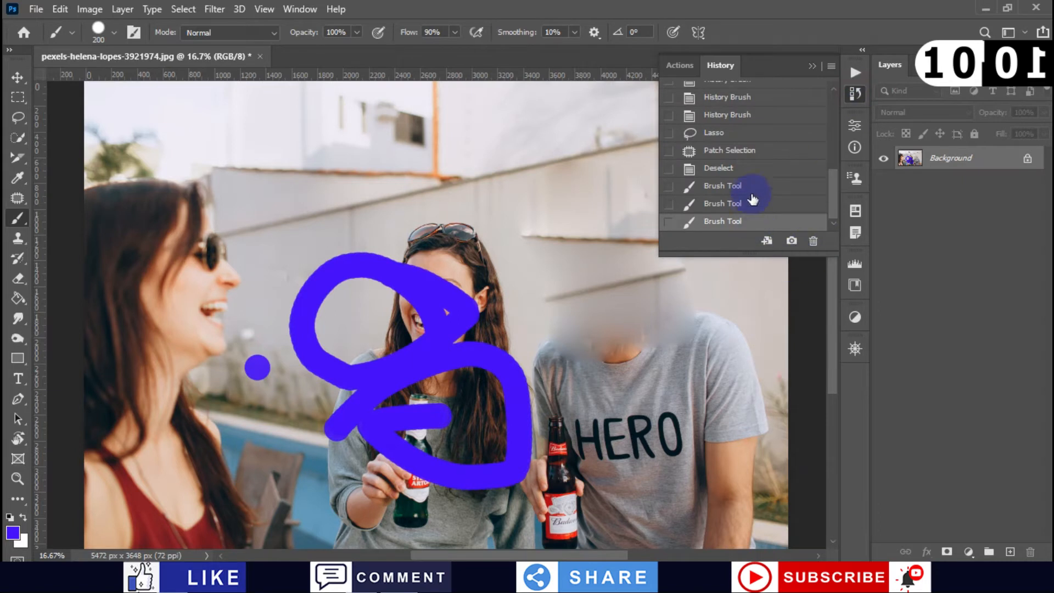
left_click(814, 65)
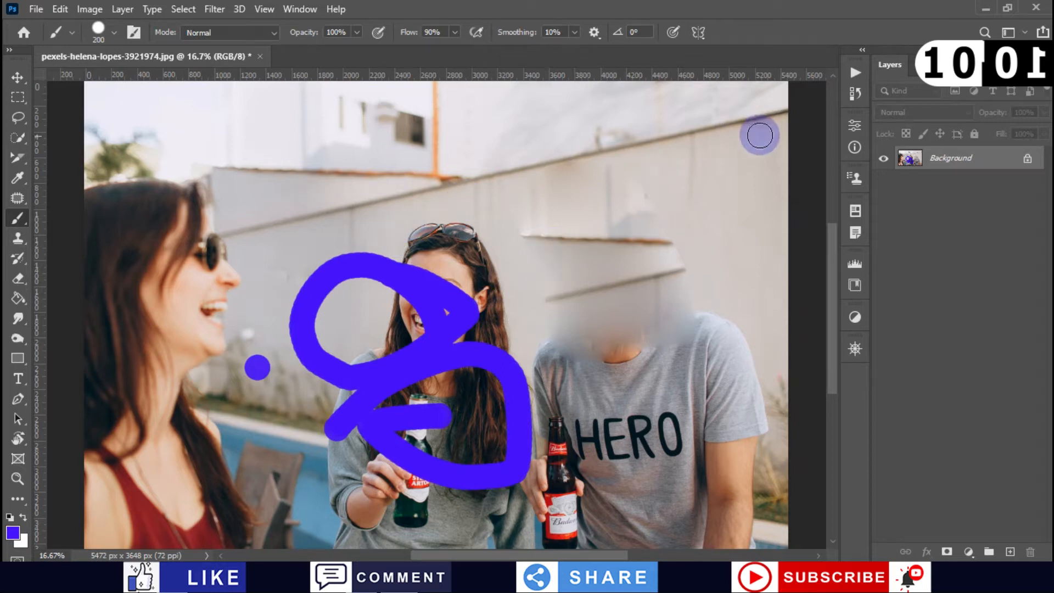
- Compare the original photo with Snapshot 1 by switching between them in the History panel, ending on the original
left_click(854, 94)
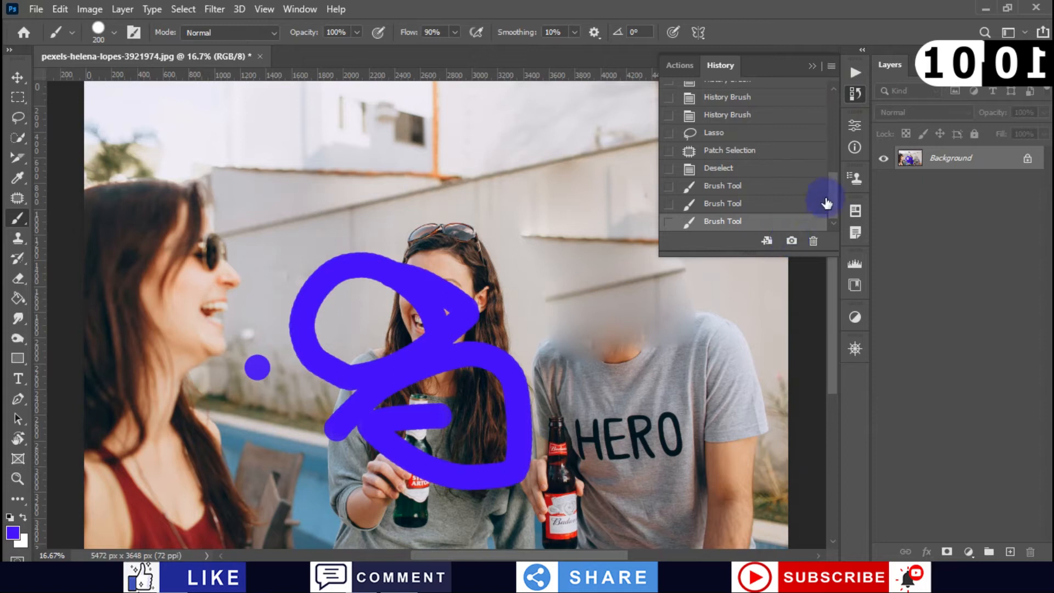
left_click_drag(832, 203, 834, 109)
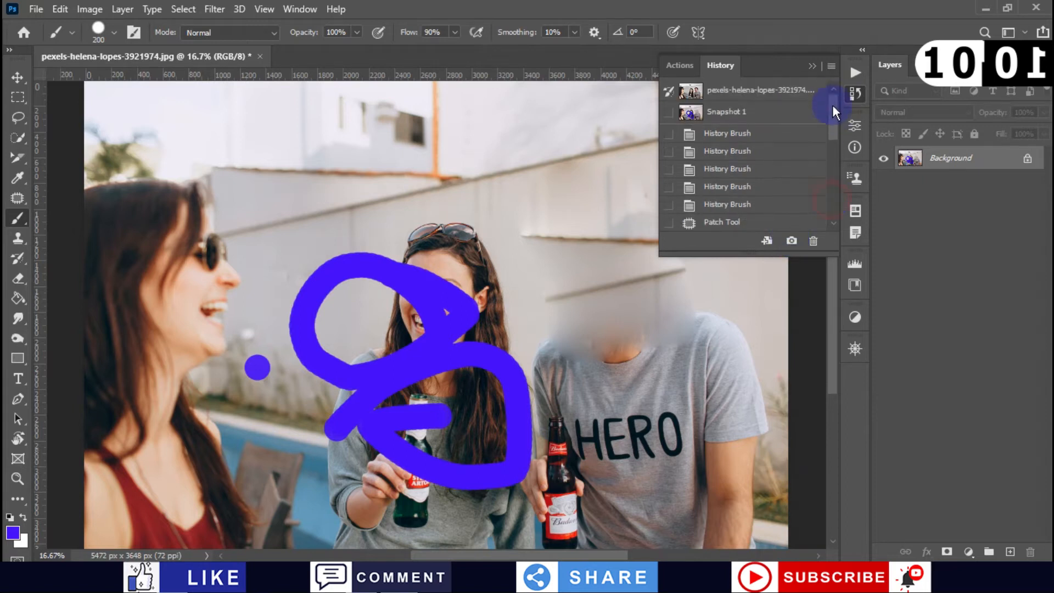
left_click(770, 93)
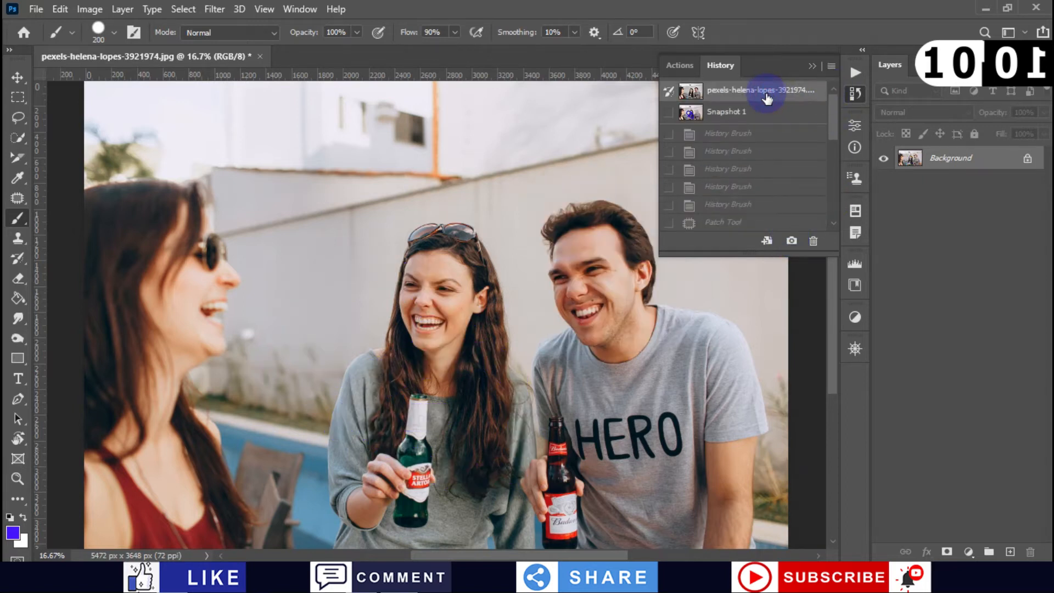
left_click(738, 114)
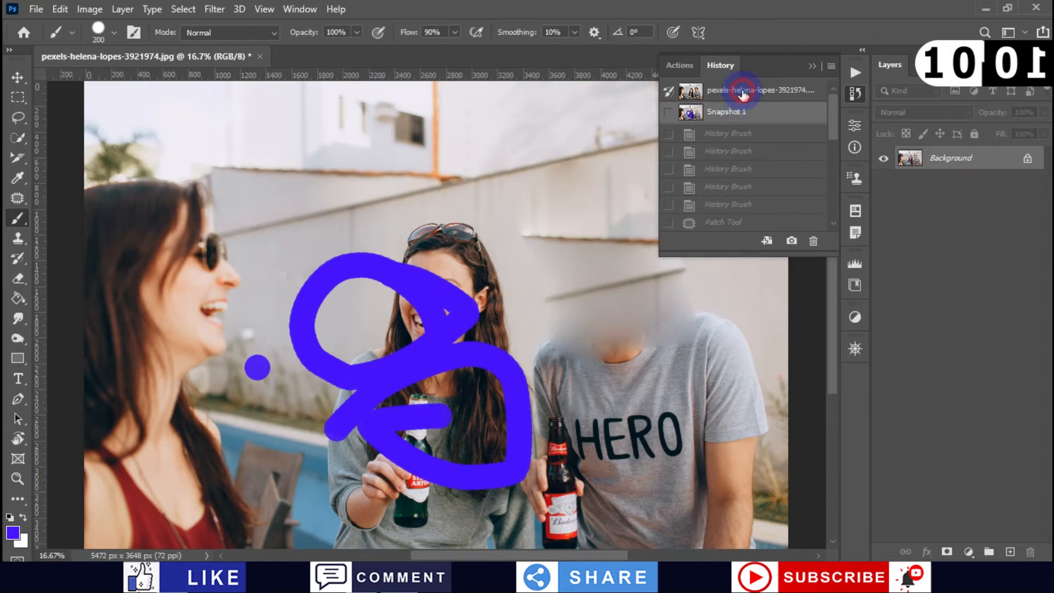
left_click(743, 92)
left_click(733, 112)
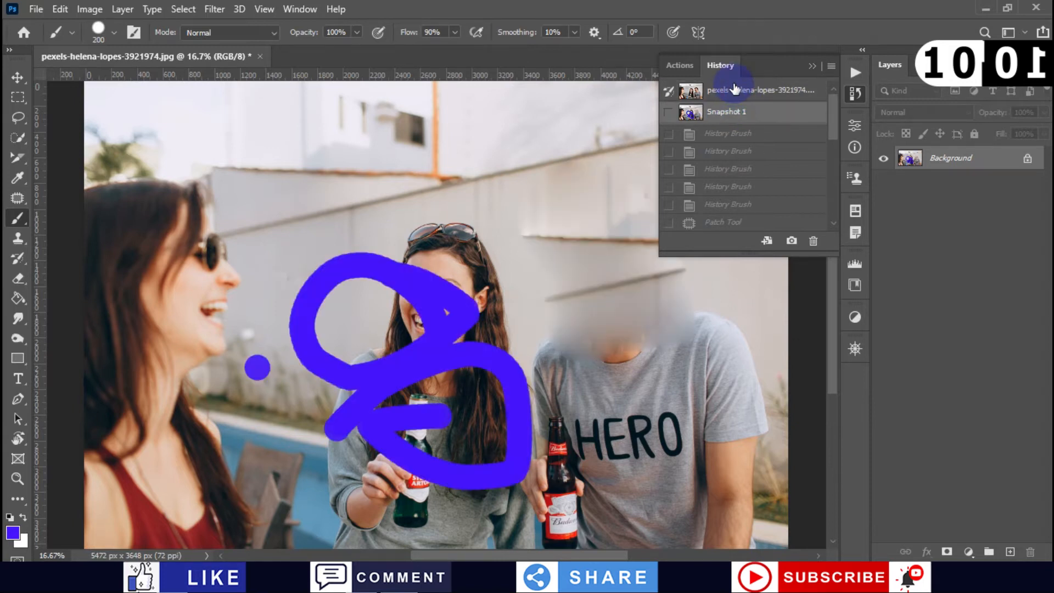
left_click(735, 90)
left_click(729, 115)
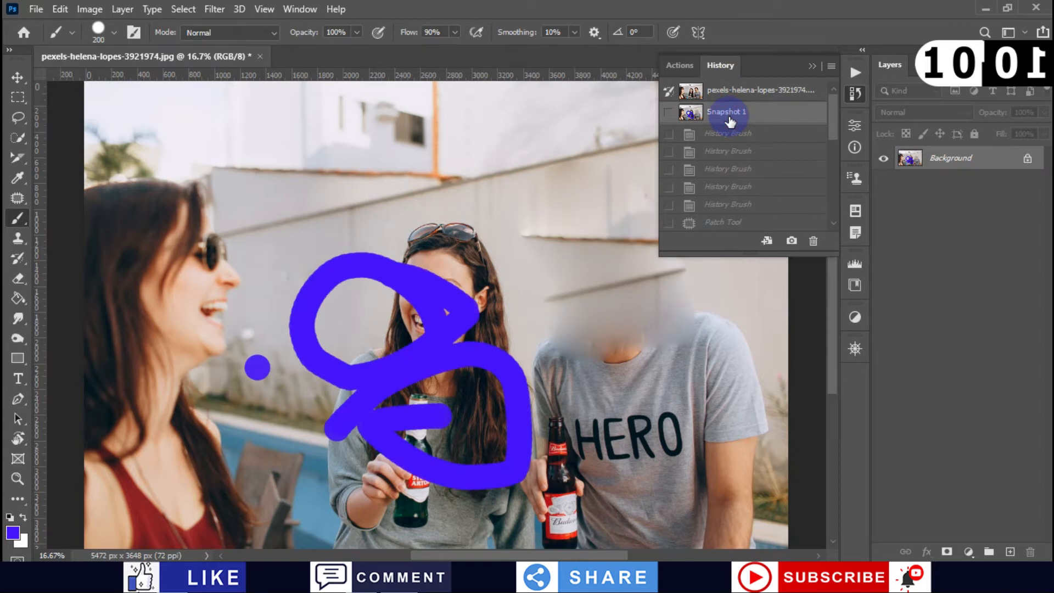
left_click(727, 96)
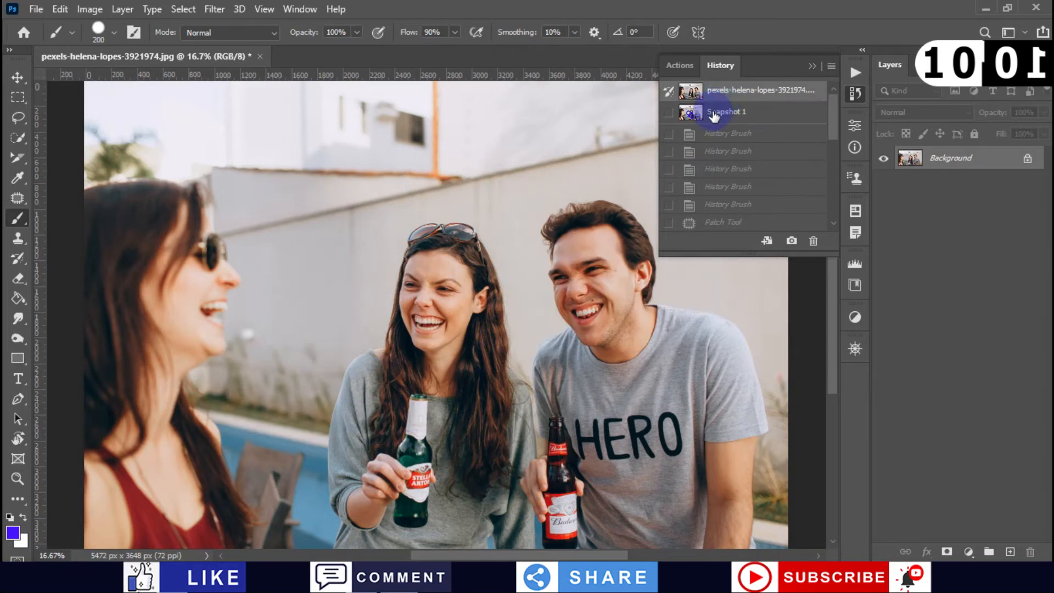
left_click(709, 110)
left_click(738, 97)
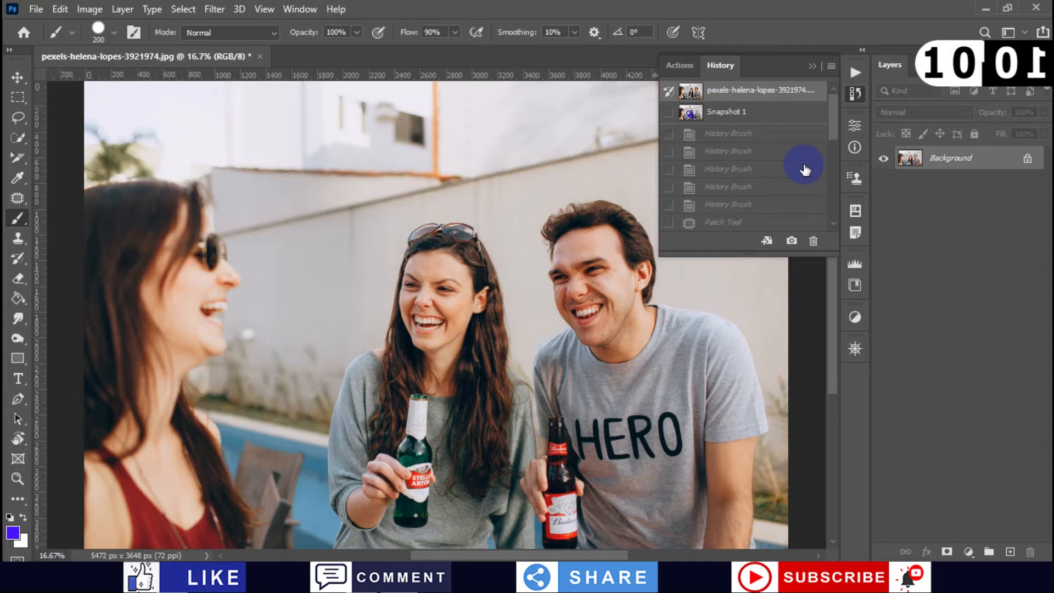
- Return the photo to the latest Brush Tool state in the history and collapse the History panel
left_click_drag(831, 130, 833, 217)
left_click(784, 221)
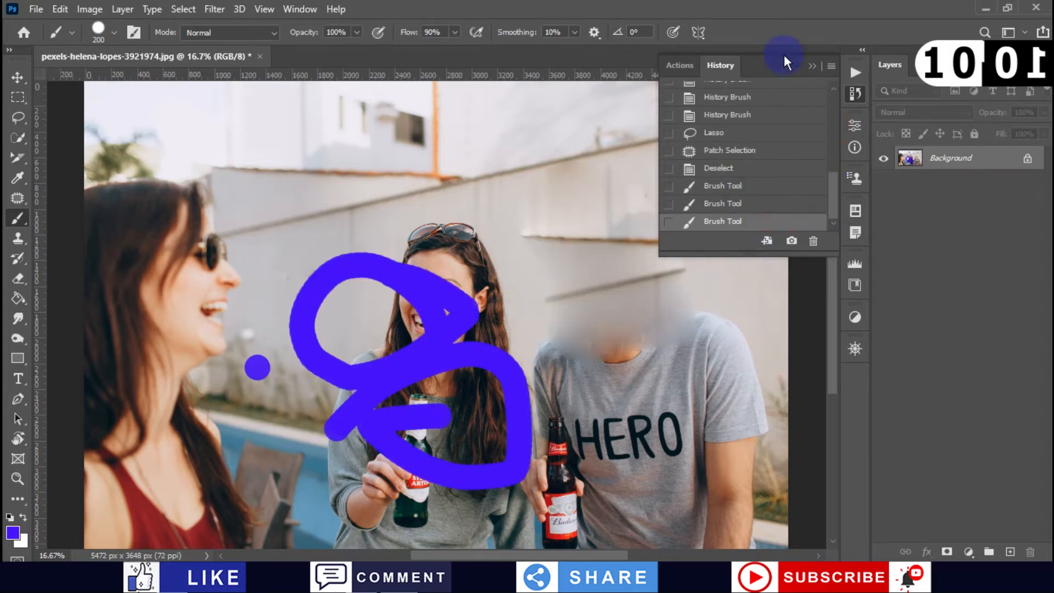
left_click(809, 68)
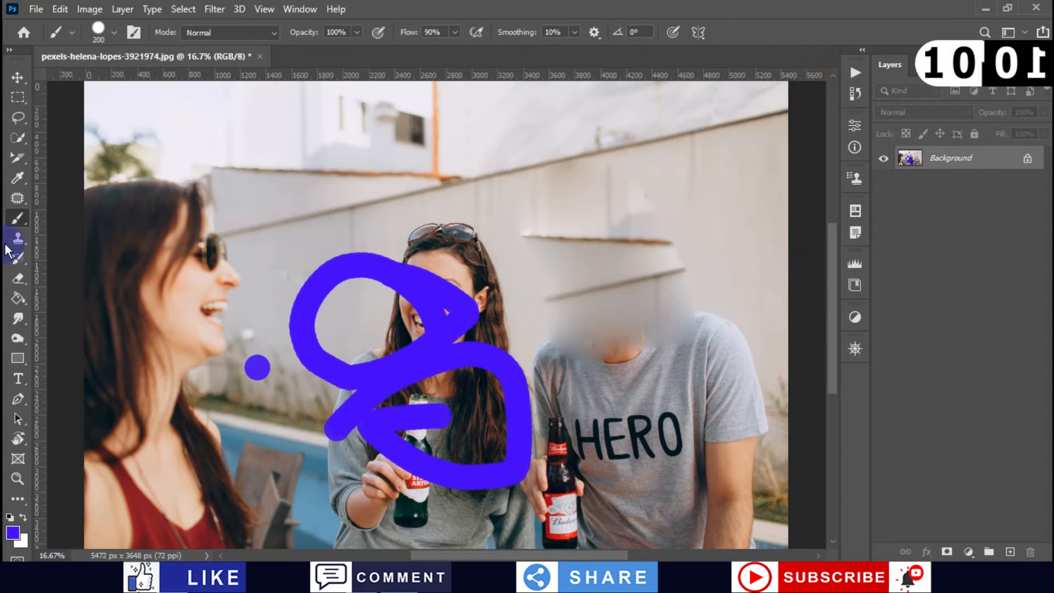
- Restore the original photo over the blue strokes and the man's patched head using the History Brush at 1600 px
left_click(15, 261)
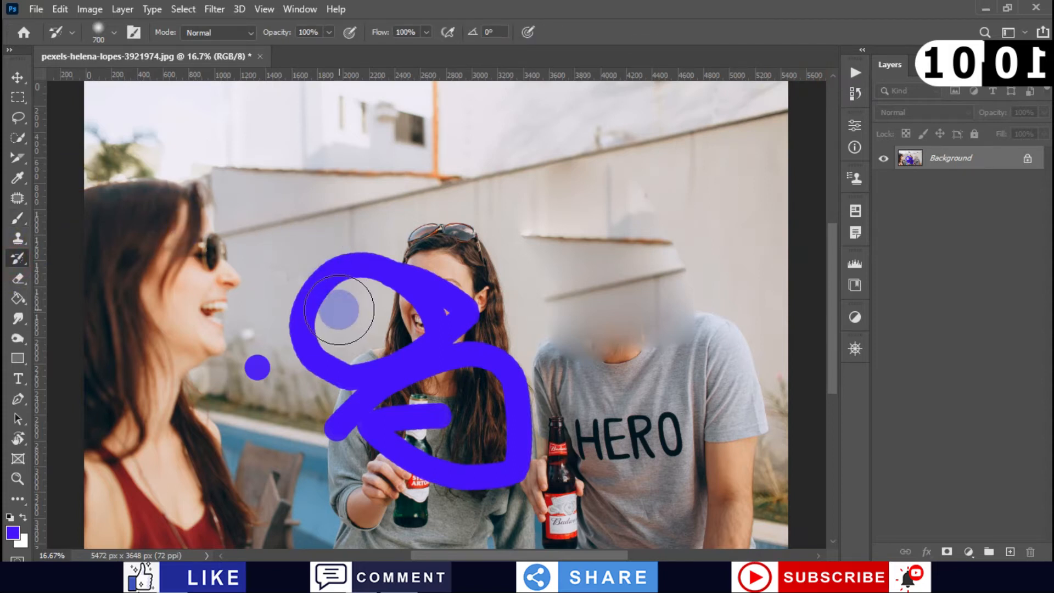
key("bracketright")
key("bracketright")
key("bracketright")
key("bracketright")
key("bracketright")
key("bracketright")
key("bracketright")
key("bracketright")
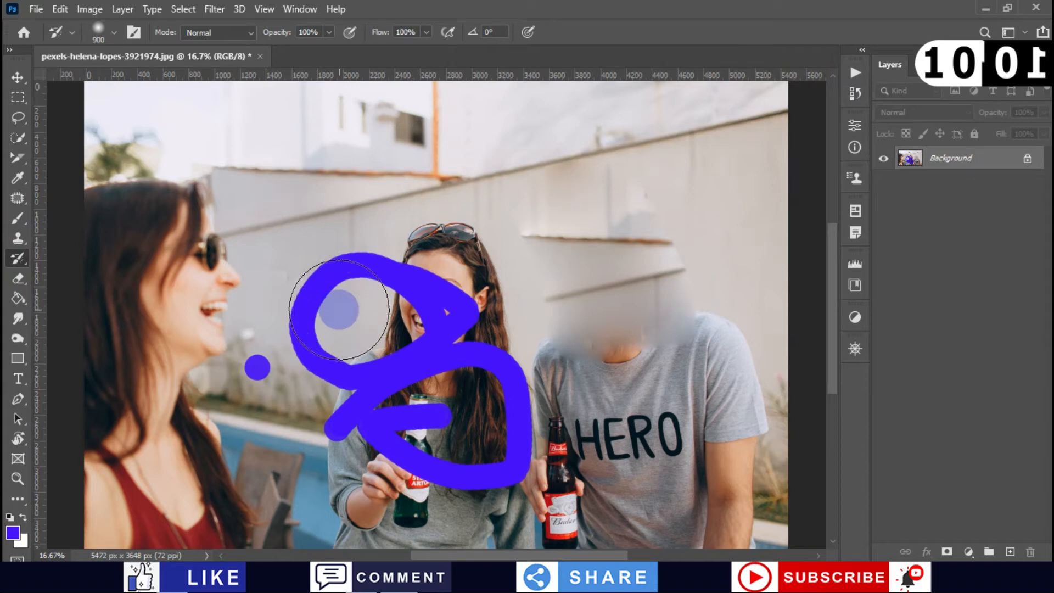
mouse_move(340, 310)
left_mouse_down()
mouse_move(304, 318)
mouse_move(279, 286)
mouse_move(203, 392)
mouse_move(530, 270)
mouse_move(374, 373)
mouse_move(684, 177)
mouse_move(600, 265)
mouse_move(298, 389)
mouse_move(488, 447)
mouse_move(573, 415)
mouse_move(293, 392)
mouse_move(300, 421)
mouse_move(545, 471)
mouse_move(485, 480)
mouse_move(521, 404)
mouse_move(656, 393)
mouse_move(171, 196)
mouse_move(208, 225)
mouse_move(608, 287)
mouse_move(713, 317)
mouse_move(490, 318)
mouse_move(356, 159)
mouse_move(550, 99)
mouse_move(797, 114)
mouse_move(836, 102)
left_mouse_up()
- Reopen the History panel and switch the photo to Snapshot 1
left_click(853, 95)
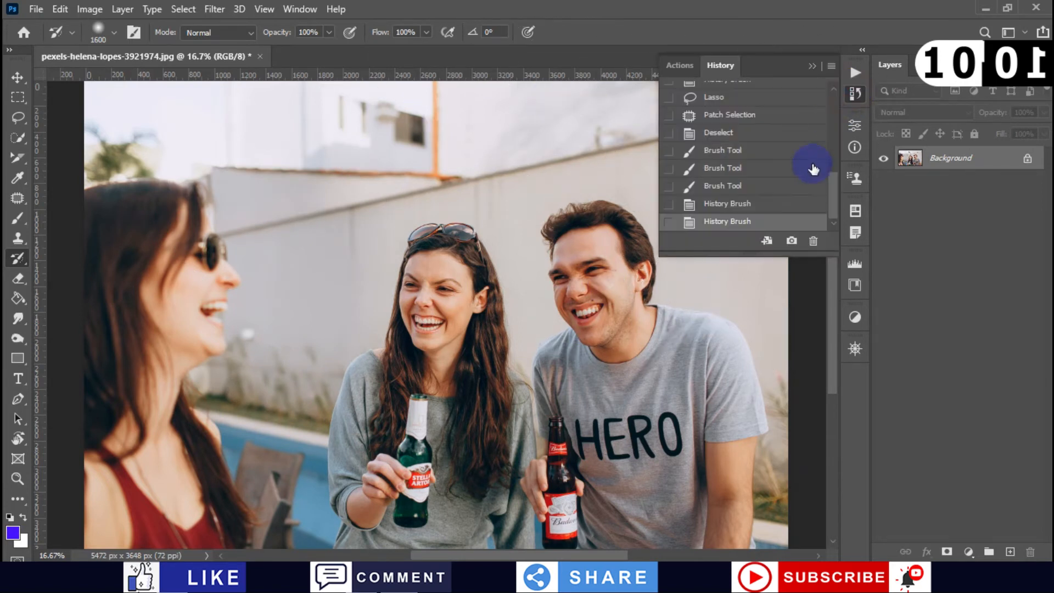
left_click_drag(832, 196, 831, 74)
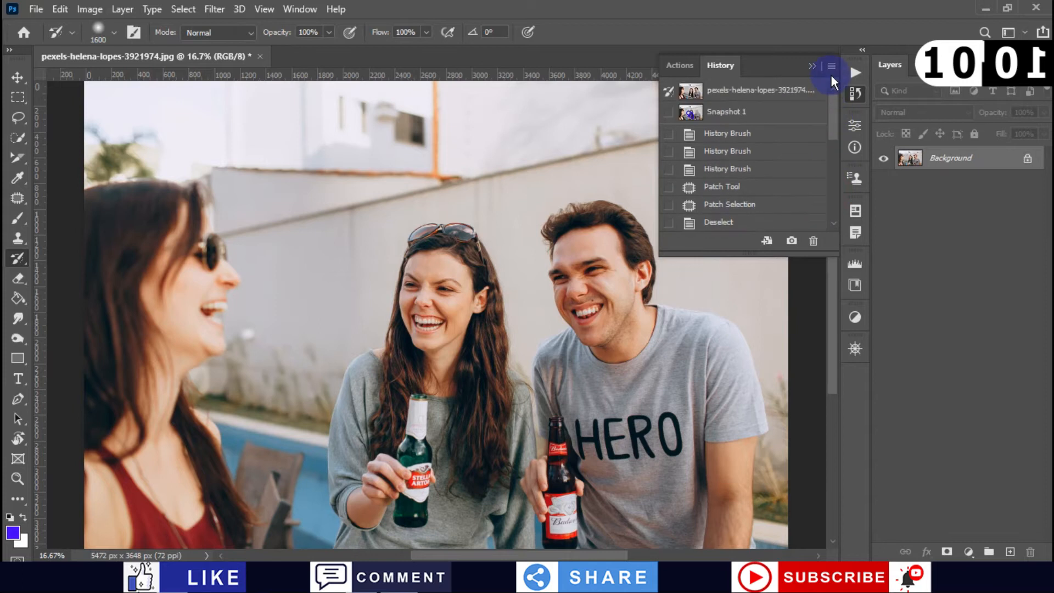
left_click(714, 115)
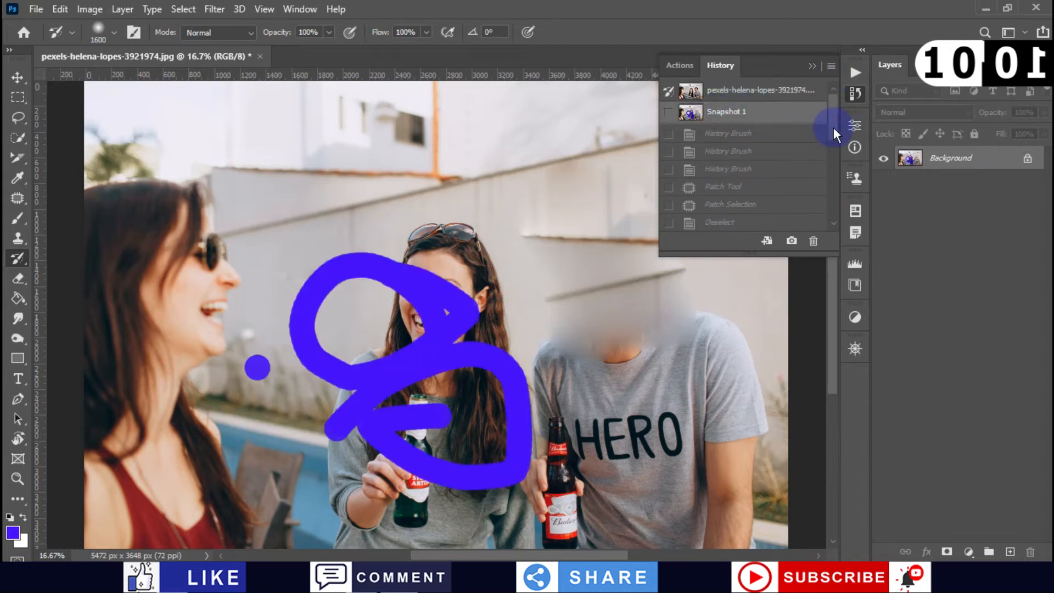
- Step back through the recorded Brush Tool and Patch Selection states in the history, ending on the last Deselect state
mouse_move(832, 127)
left_mouse_down()
mouse_move(832, 216)
mouse_move(840, 111)
mouse_move(835, 208)
left_mouse_up()
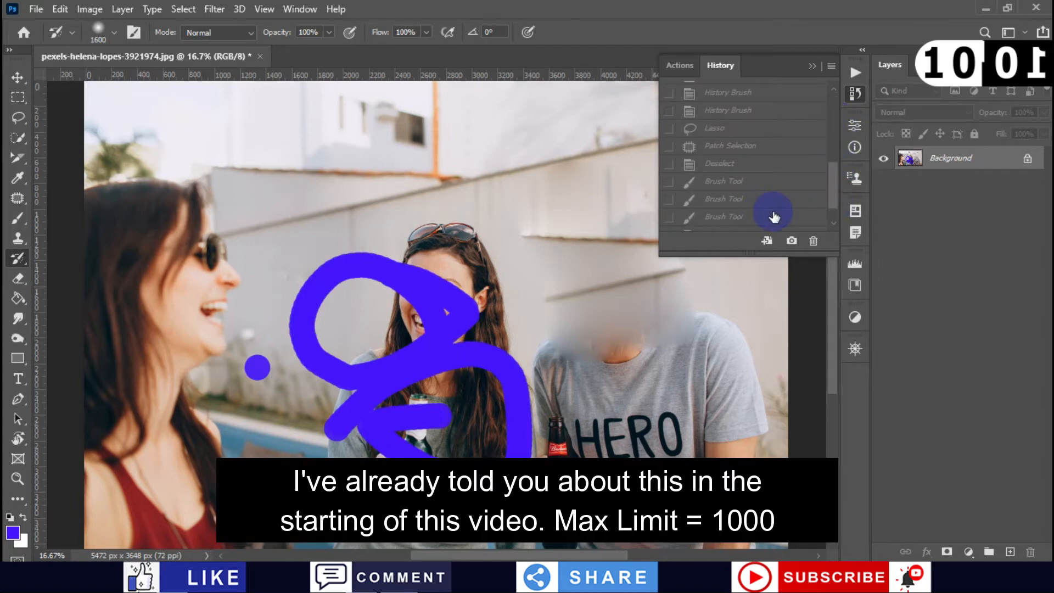
left_click_drag(832, 199, 831, 212)
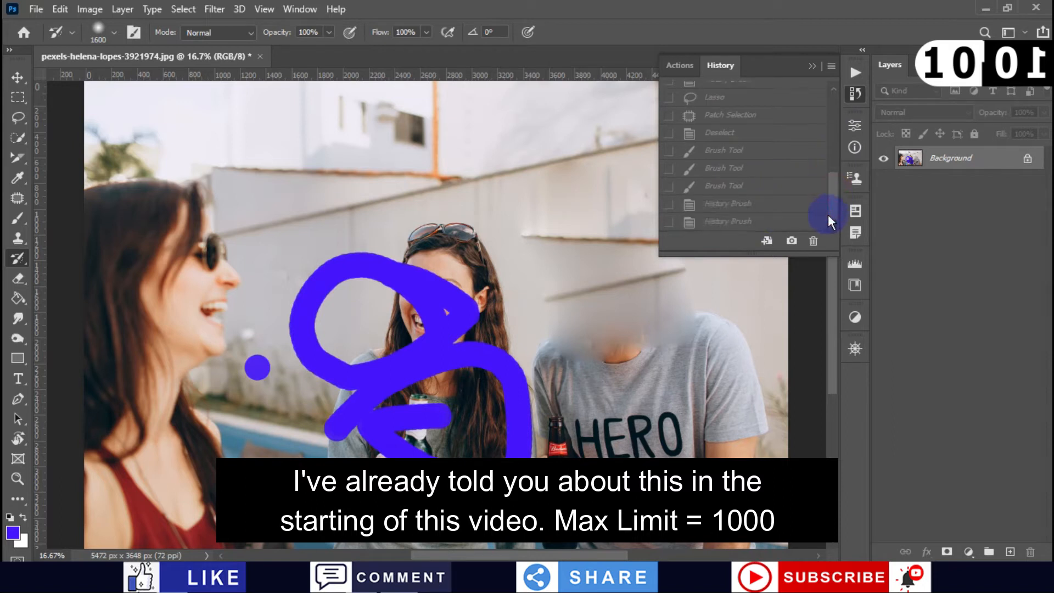
left_click(784, 187)
left_click(716, 151)
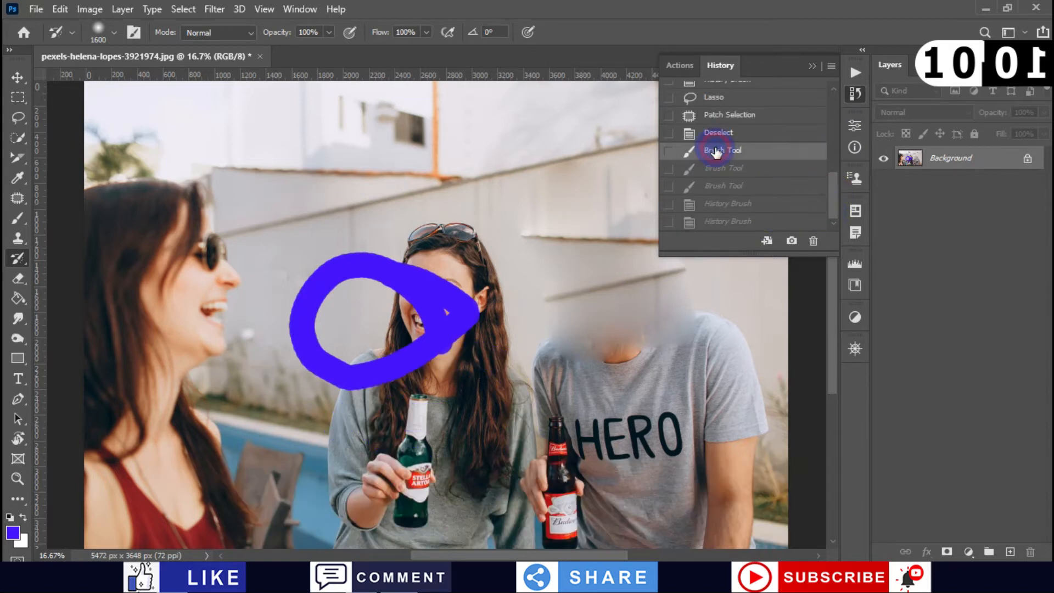
left_click(734, 116)
left_click(744, 122)
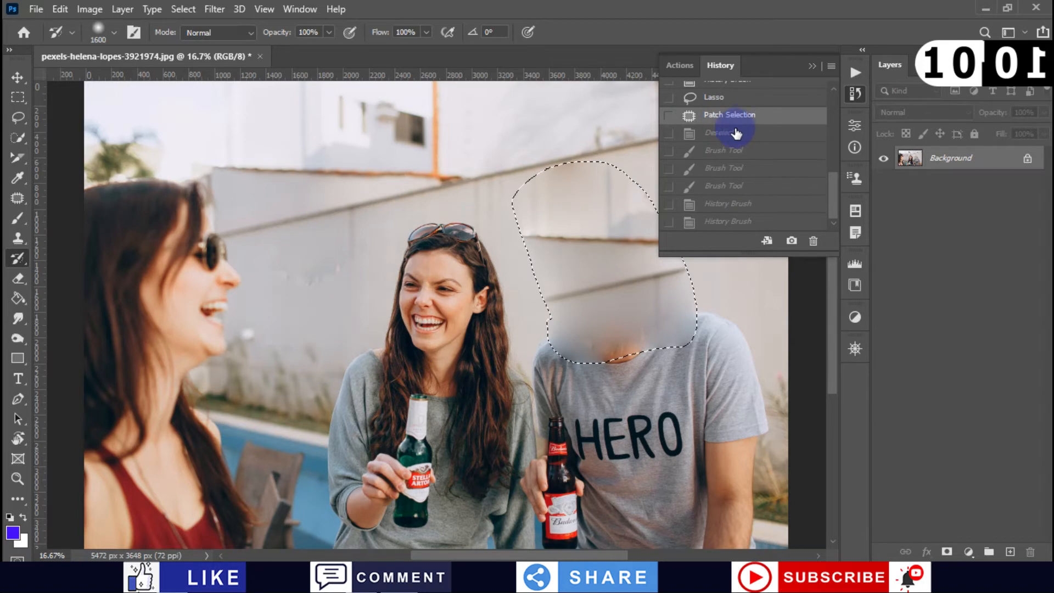
left_click(734, 133)
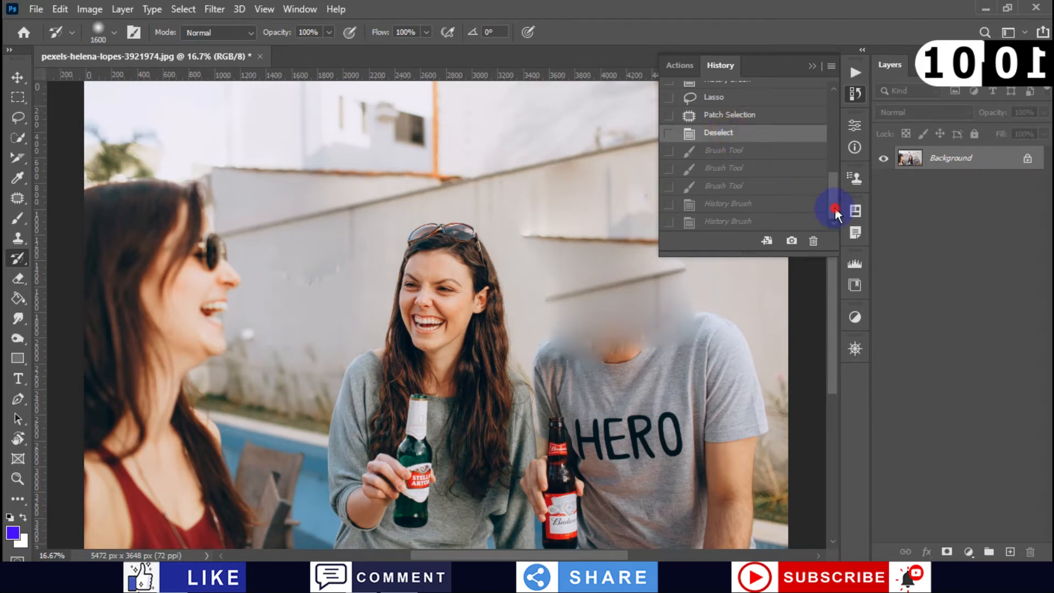
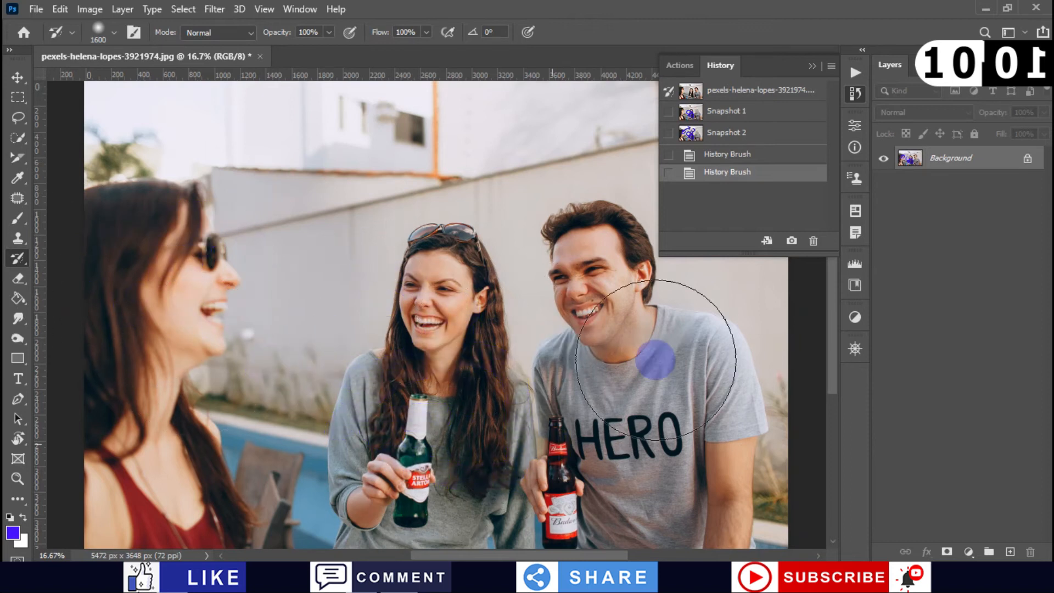
- Duplicate the Background layer and set Exposure to +0.35 and Contrast to +64 for the copy in the Camera Raw Filter
left_click(811, 66)
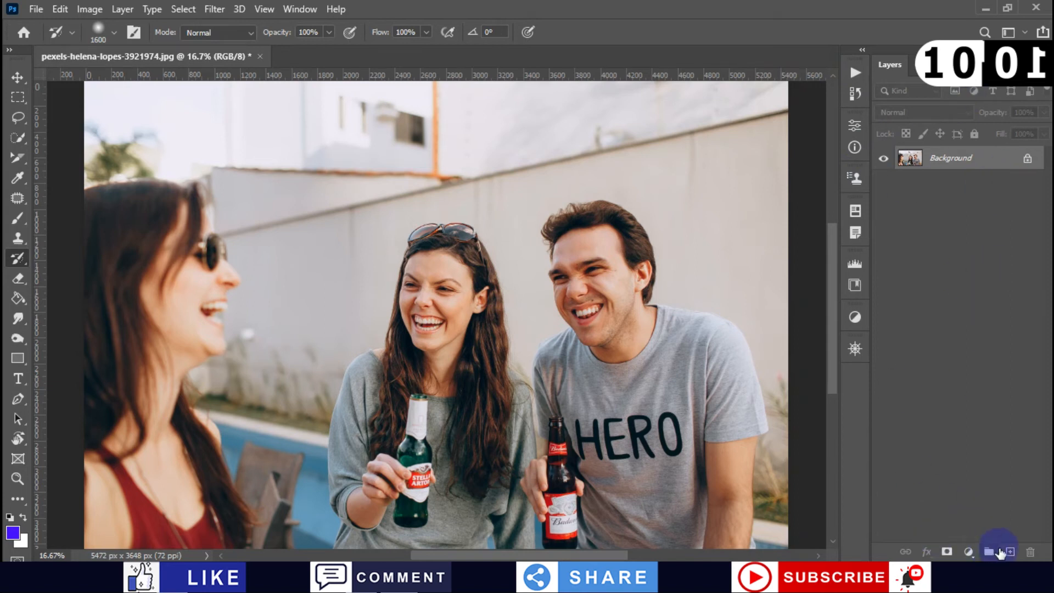
key("ctrl+j")
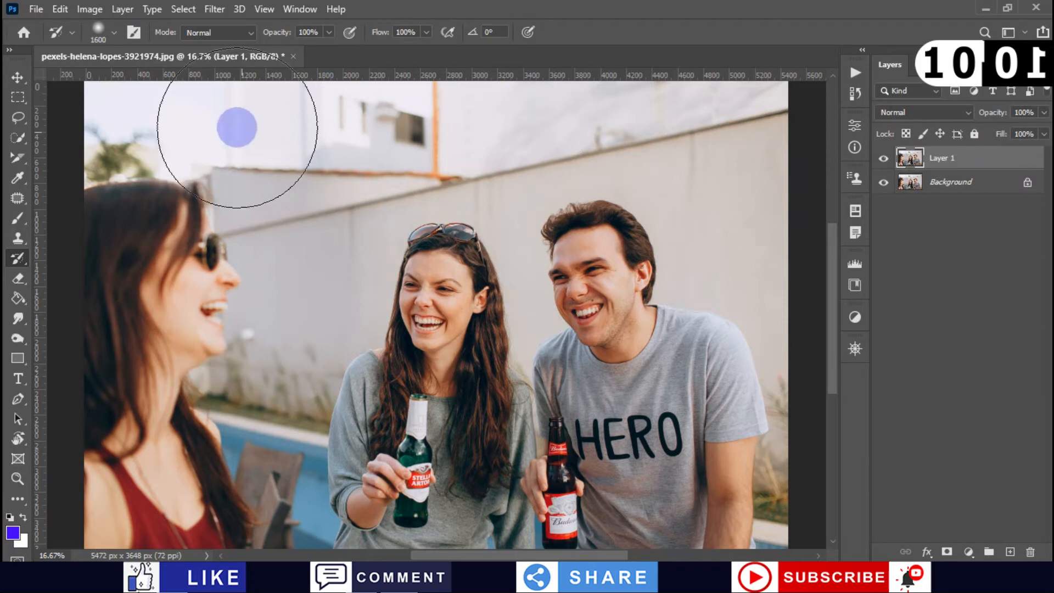
left_click(213, 9)
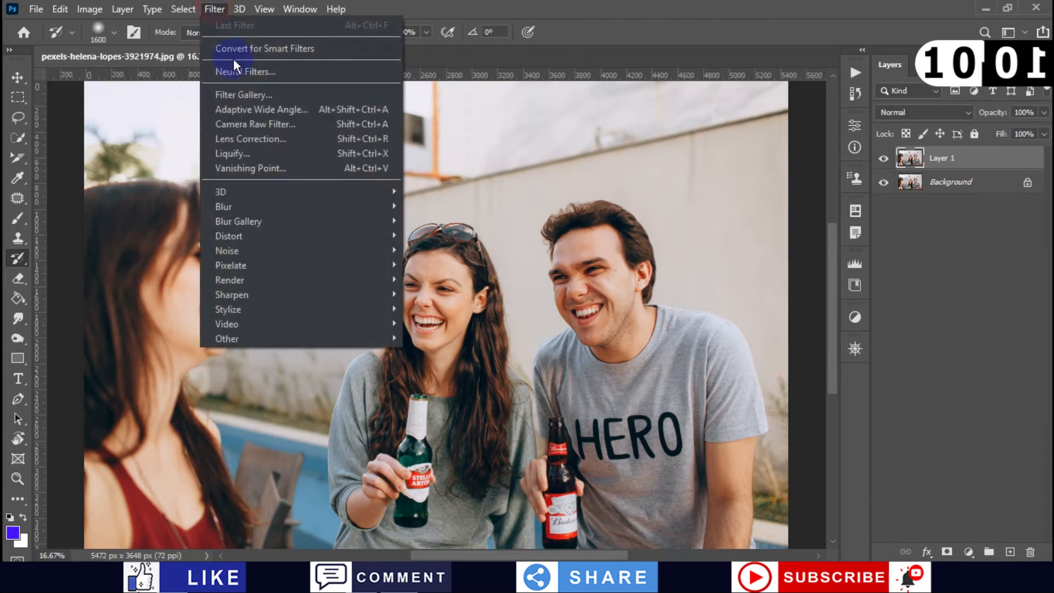
left_click(252, 124)
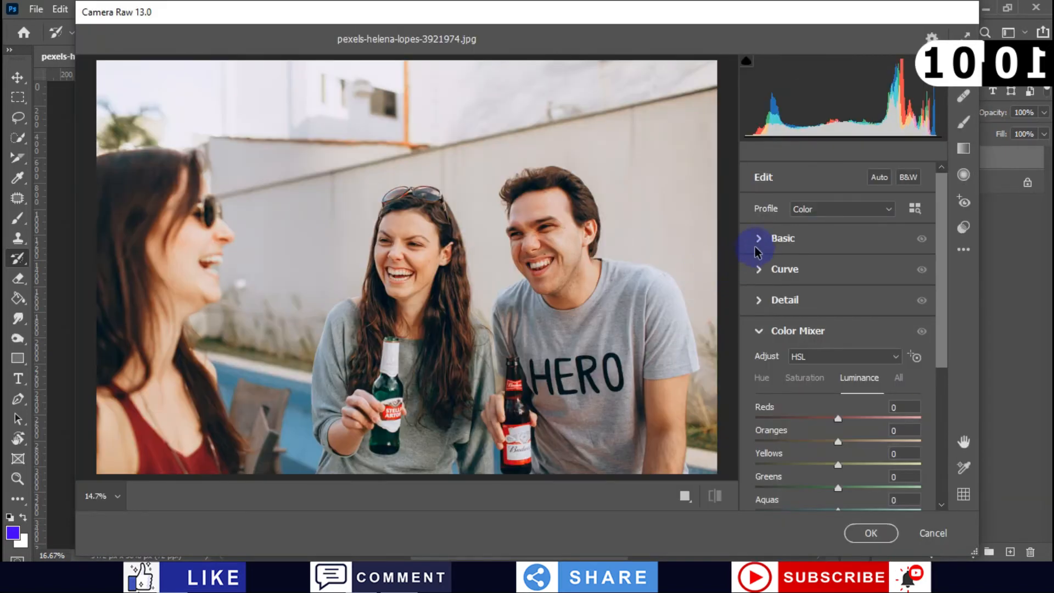
left_click(759, 240)
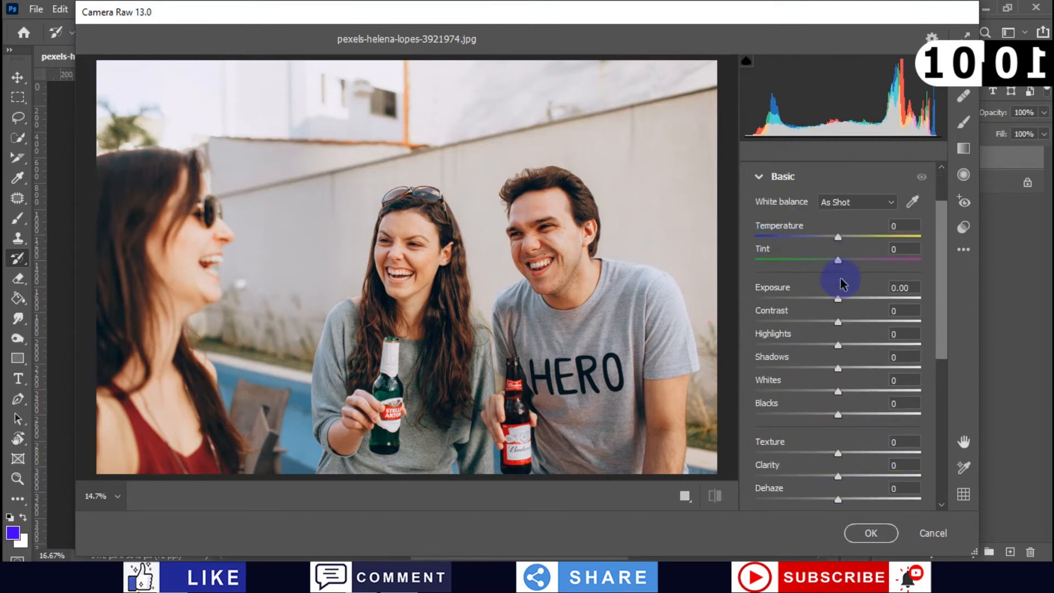
left_click_drag(837, 300, 891, 325)
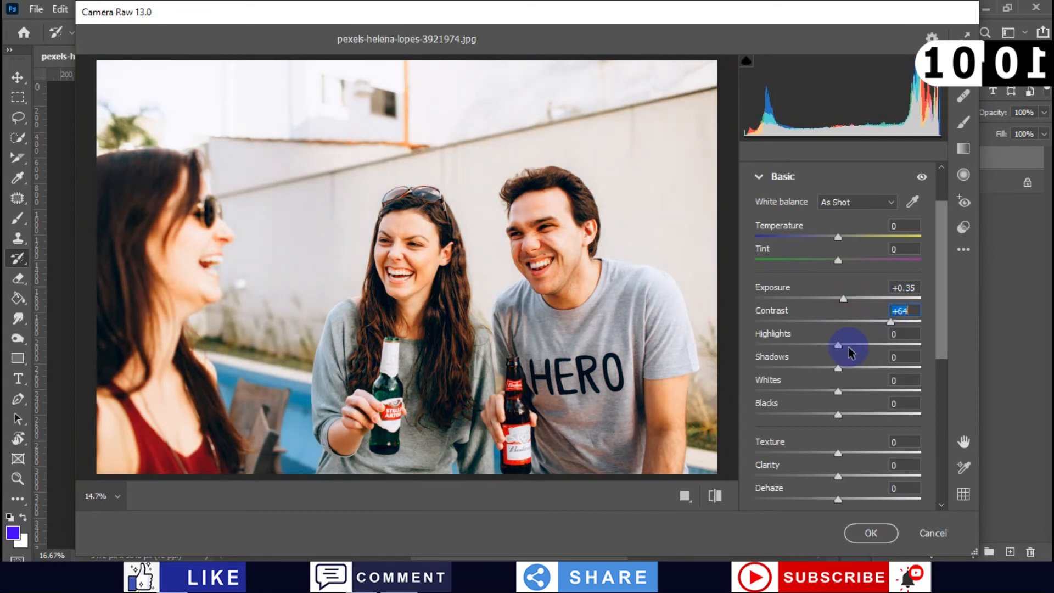
- Set Highlights to -30, Blacks to +23 and Clarity to about +30, and apply the Camera Raw Filter
left_click_drag(838, 346, 813, 346)
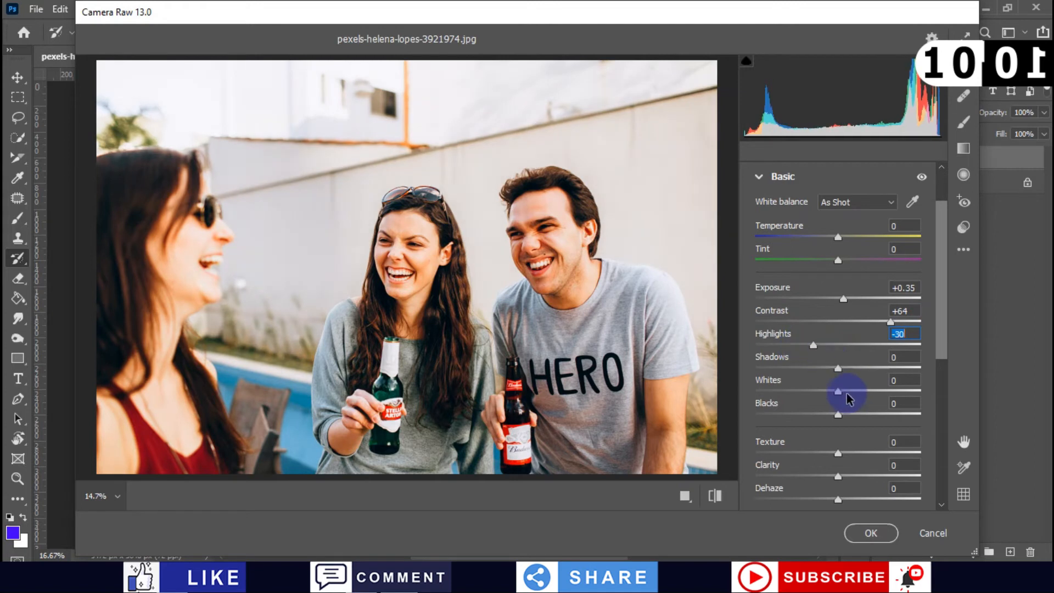
mouse_move(838, 415)
left_mouse_down()
mouse_move(873, 414)
mouse_move(857, 414)
left_mouse_up()
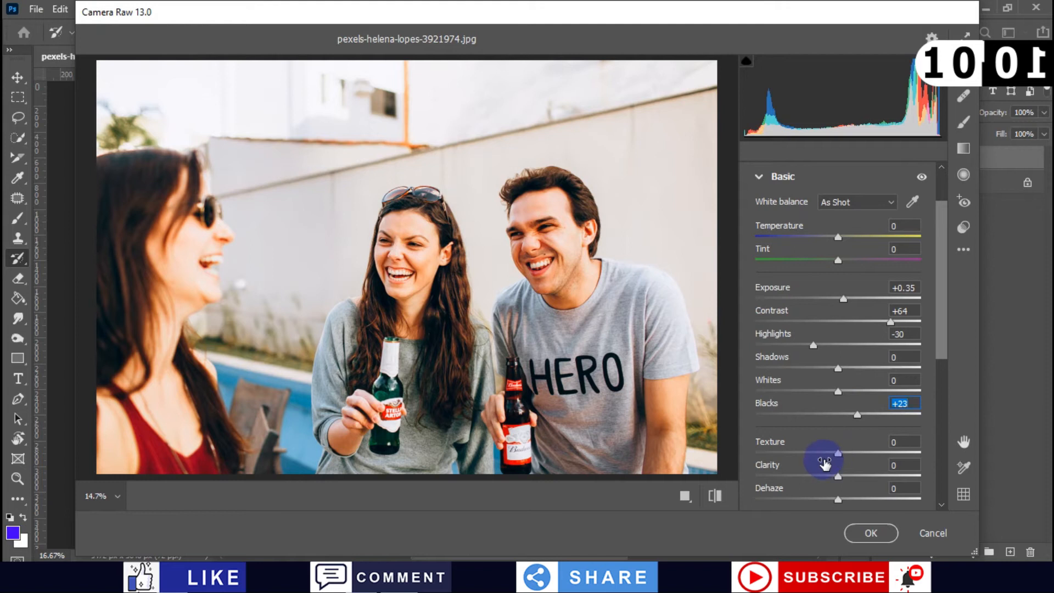
left_click_drag(836, 476, 866, 477)
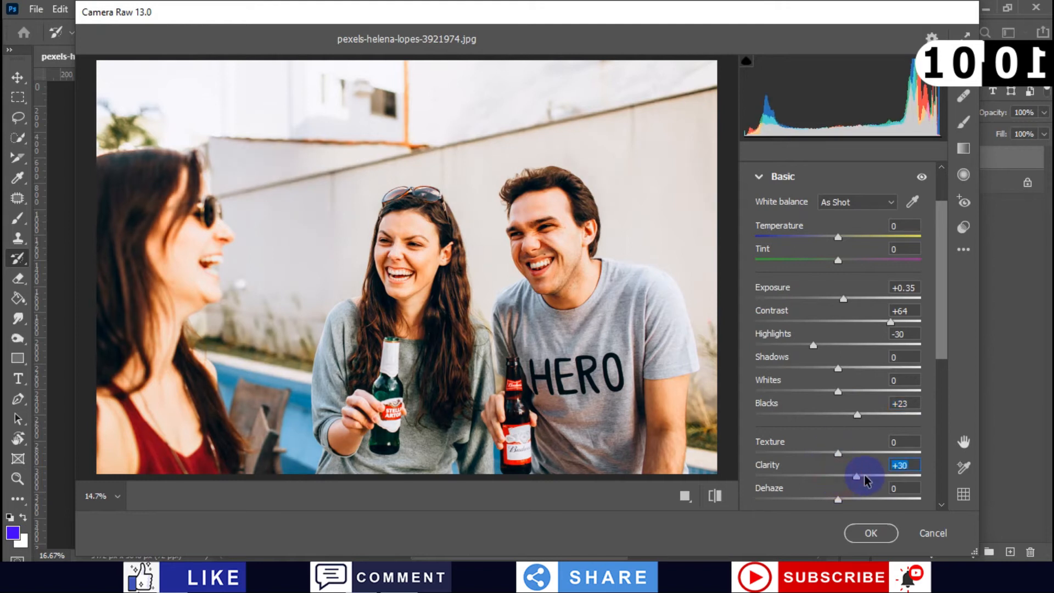
left_click(870, 533)
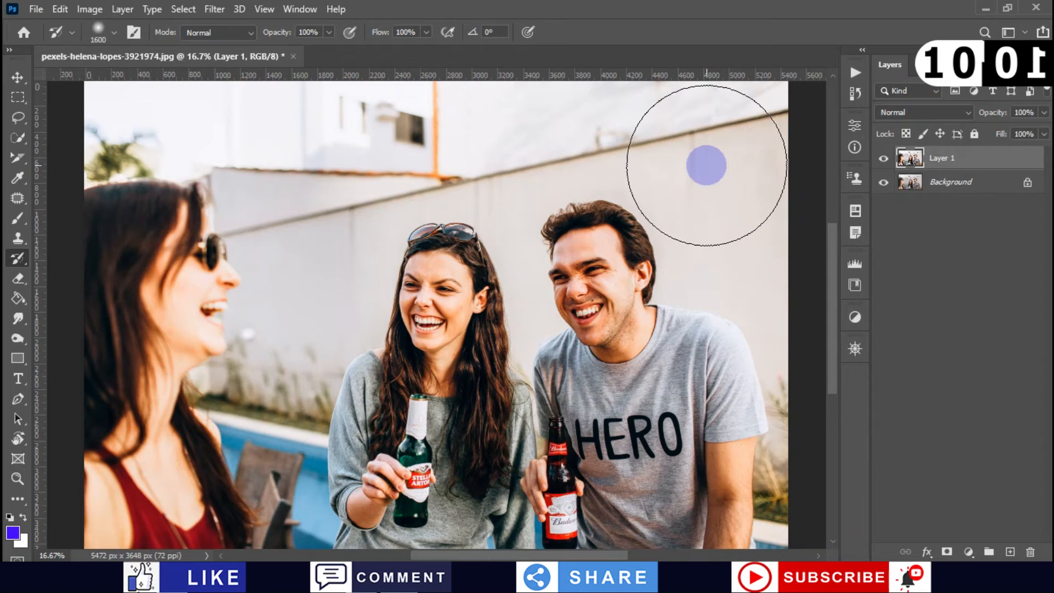
- Duplicate Layer 1 and add a Brightness/Contrast adjustment layer above the copy with Brightness at -72
key("ctrl+j")
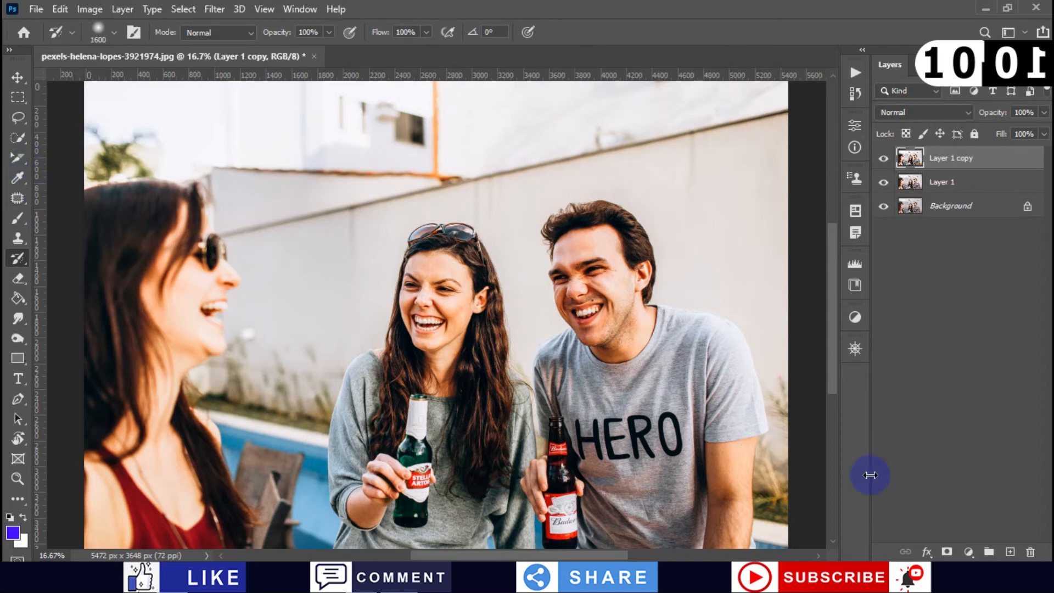
left_click(970, 551)
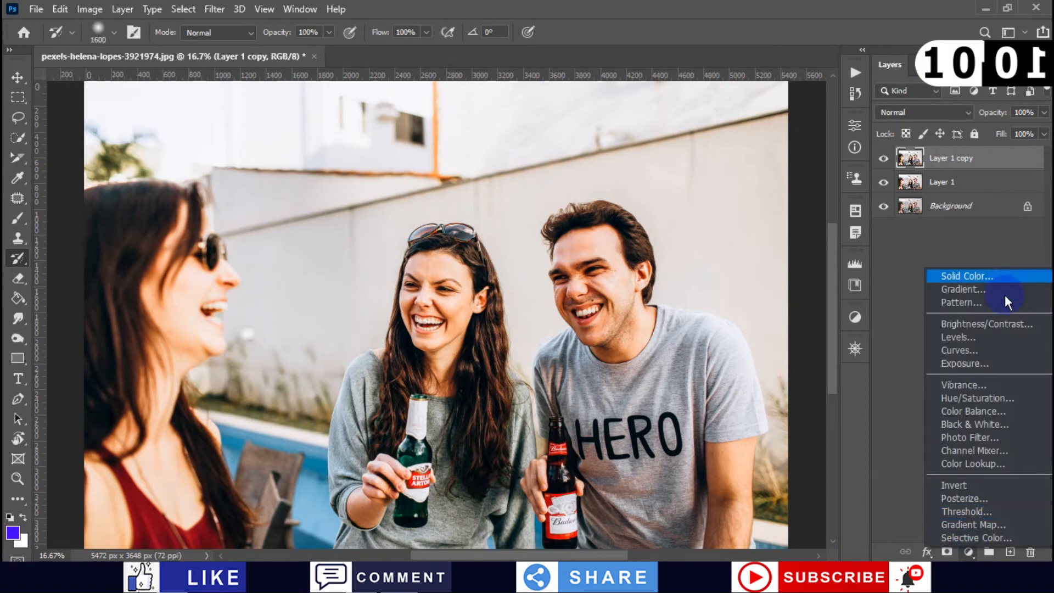
left_click(986, 324)
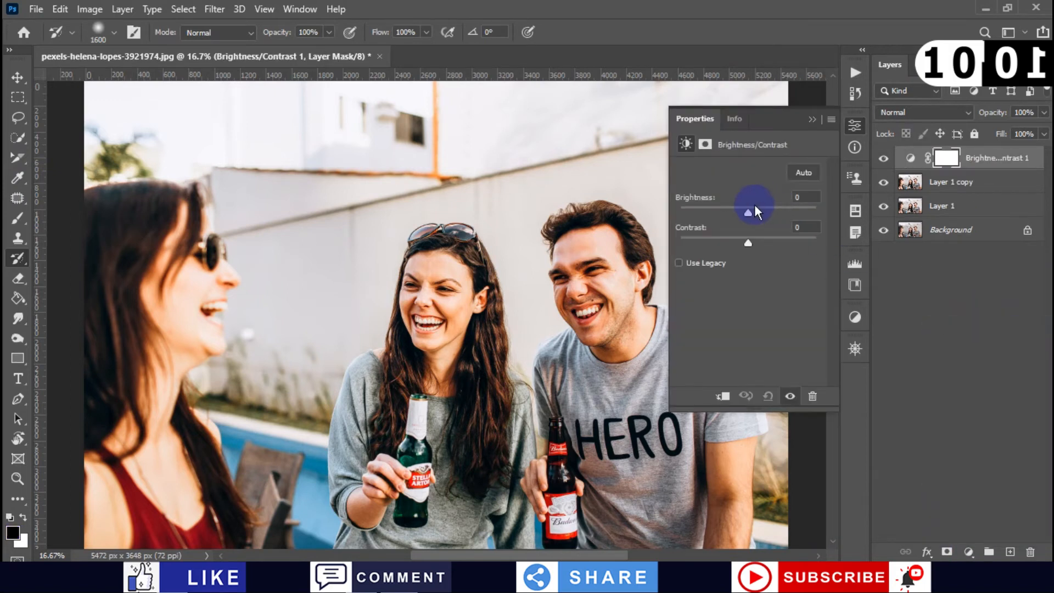
left_click_drag(748, 212, 716, 210)
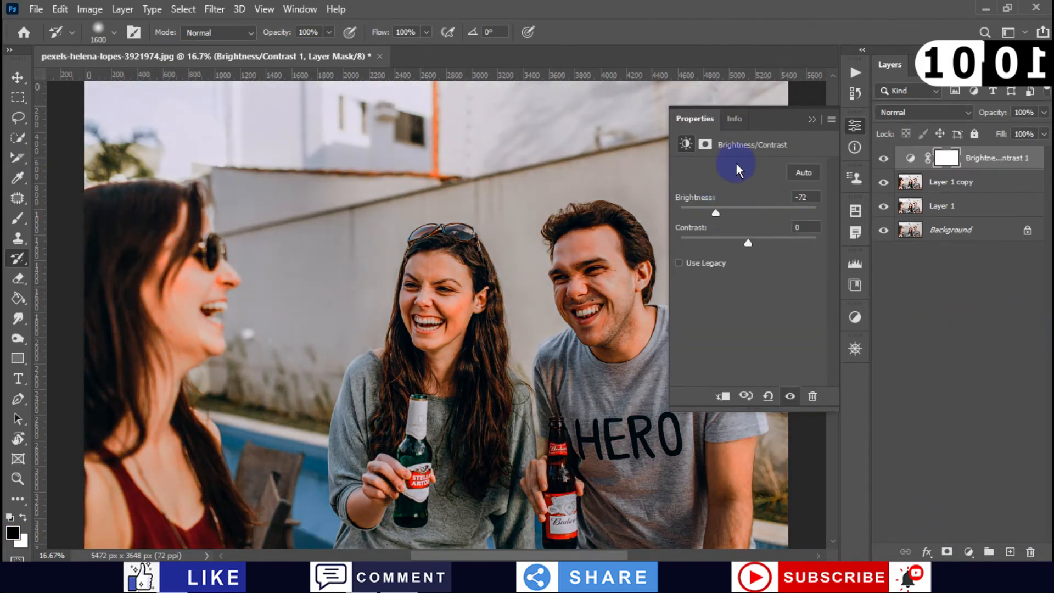
left_click(808, 117)
- Merge the Brightness/Contrast adjustment down into Layer 1 copy and toggle the merged layer's visibility to compare
right_click(980, 160)
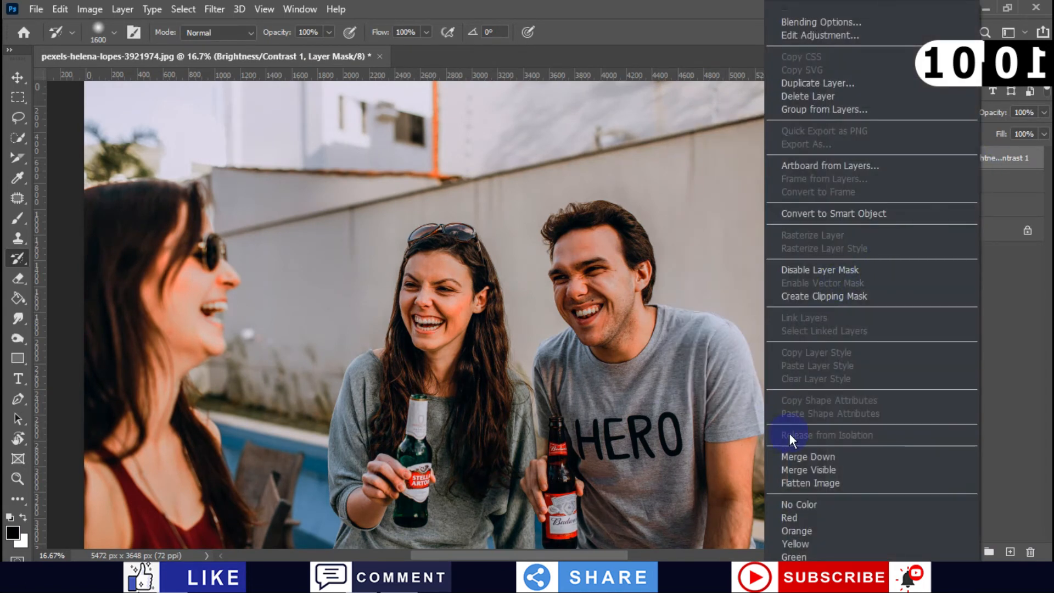
left_click(809, 457)
left_click(882, 159)
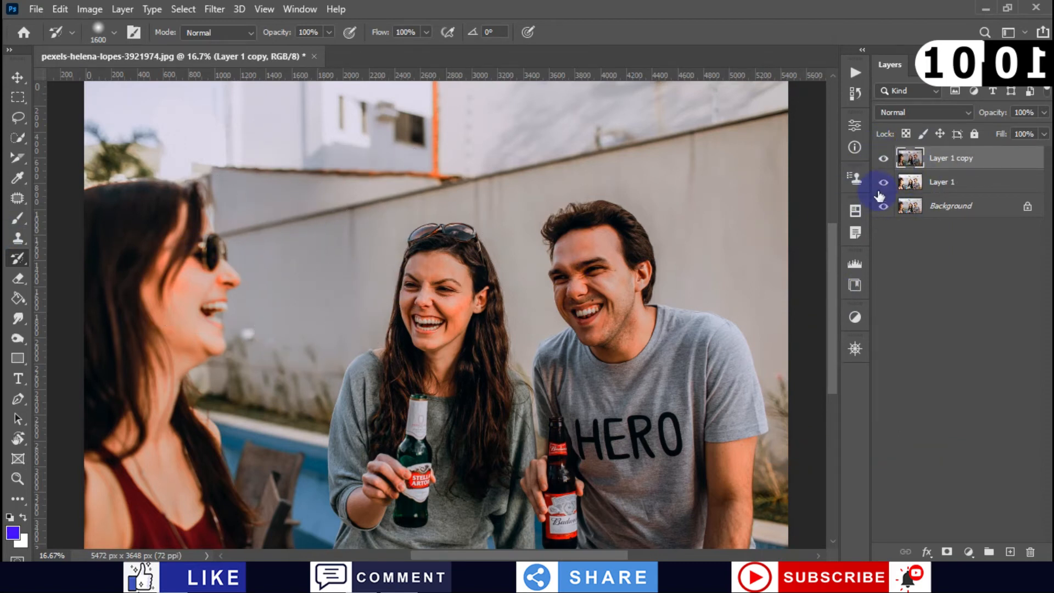
left_click(883, 158)
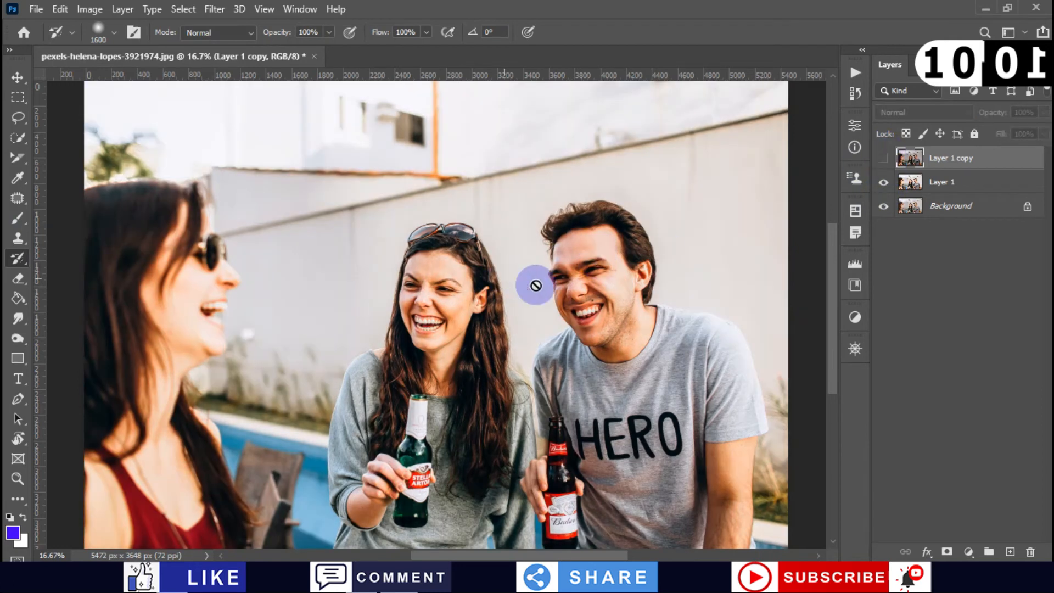
left_click(883, 158)
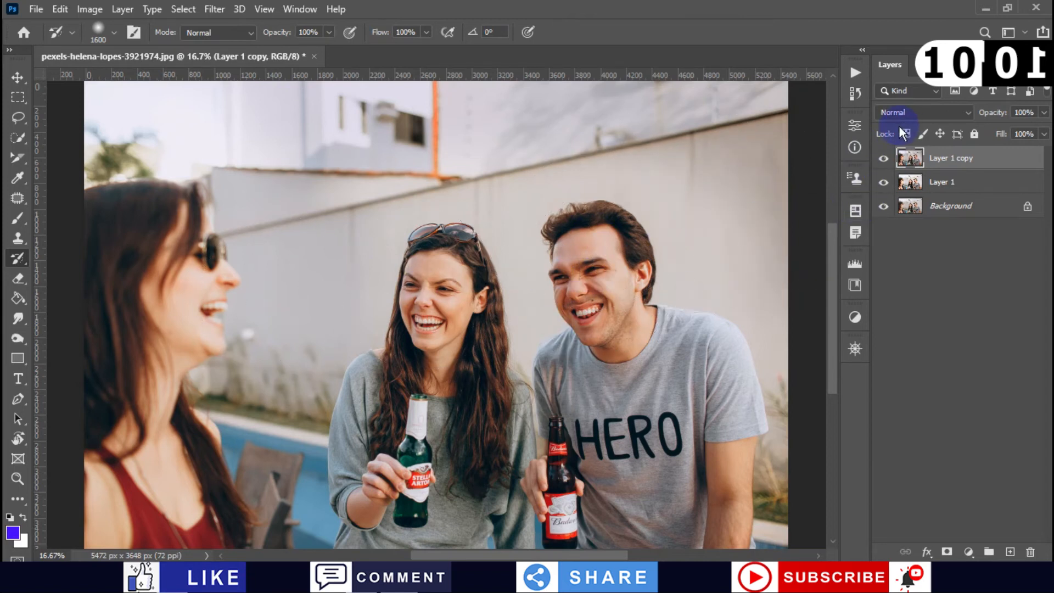
- Hide Layer 1 and toggle the visibility of Layer 1 copy to compare it with the Background, ending with the copy hidden
left_click(884, 159)
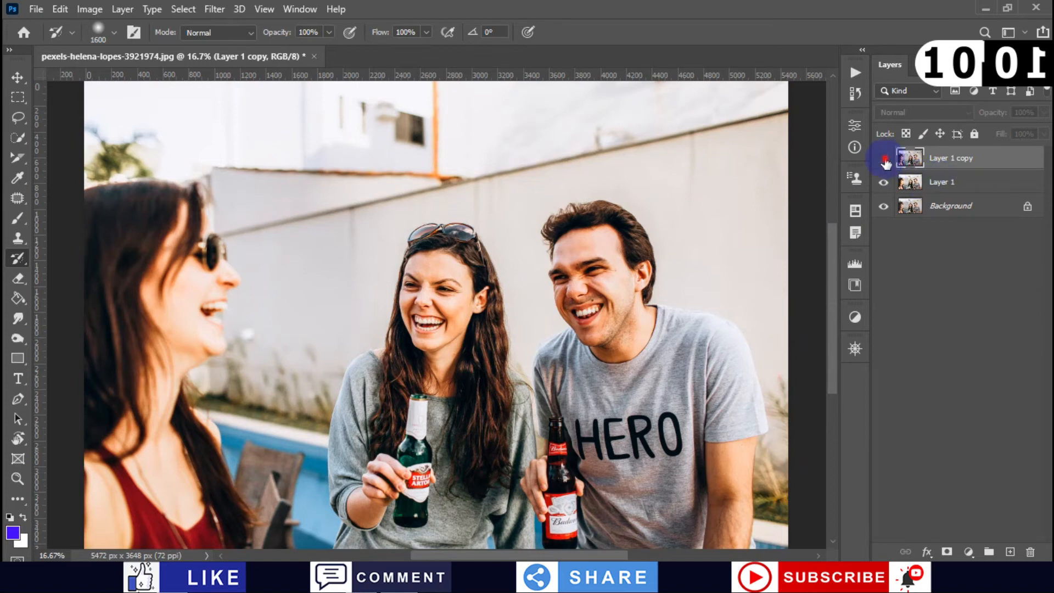
left_click(884, 159)
left_click(884, 183)
left_click(883, 159)
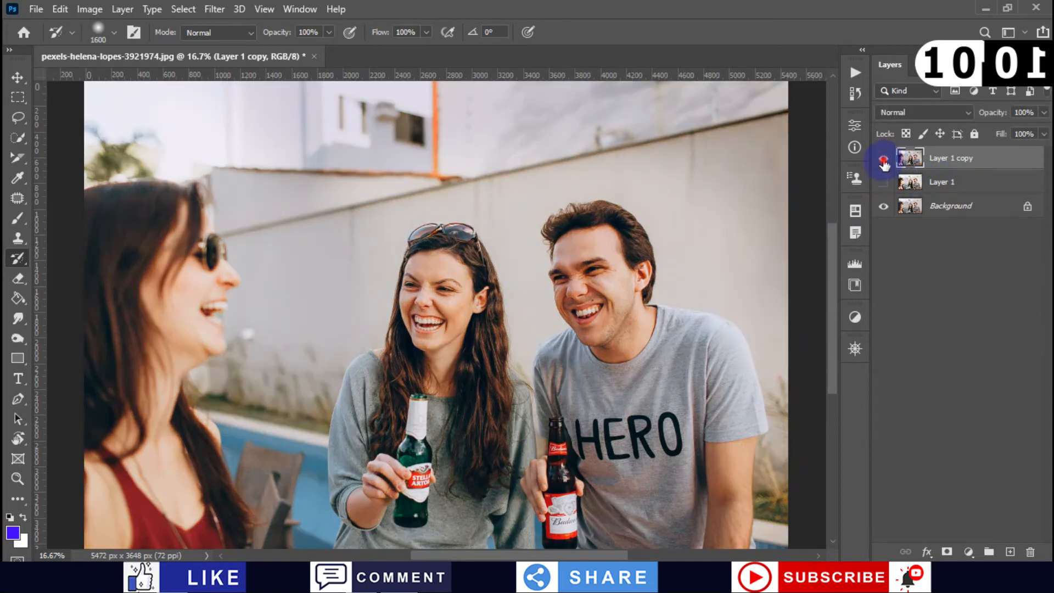
left_click(883, 159)
left_click(883, 159)
left_click(883, 160)
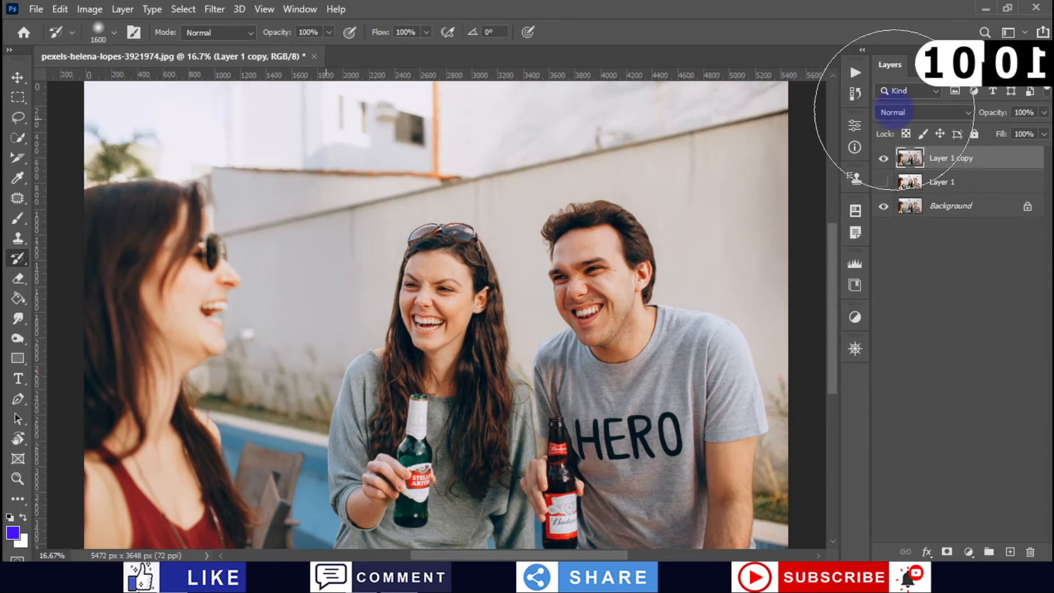
left_click(882, 159)
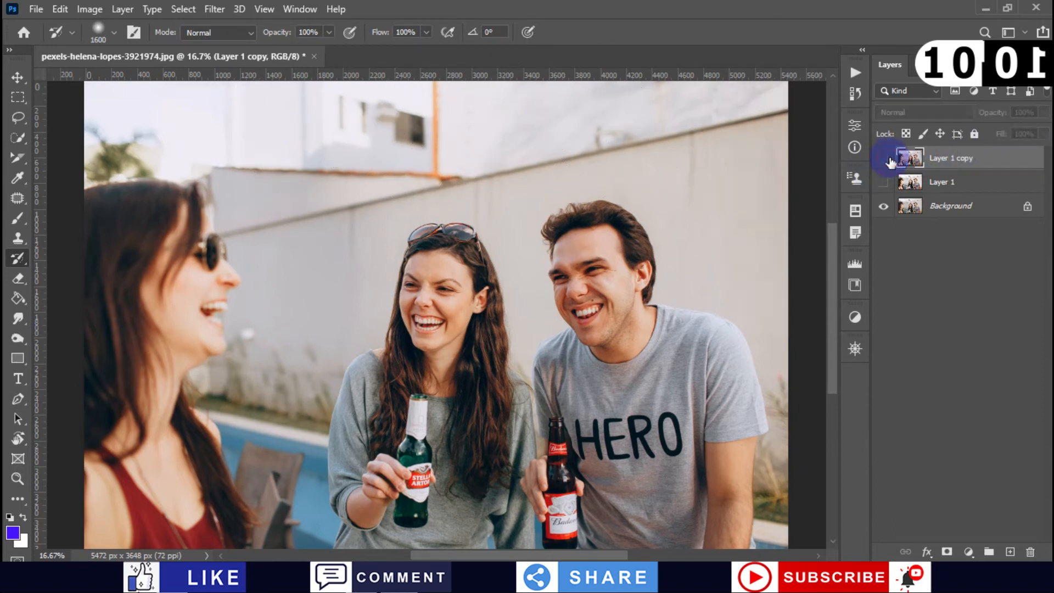
- Show Layer 1 and Layer 1 copy again, toggling the copy's visibility to compare the two layers
left_click(883, 160)
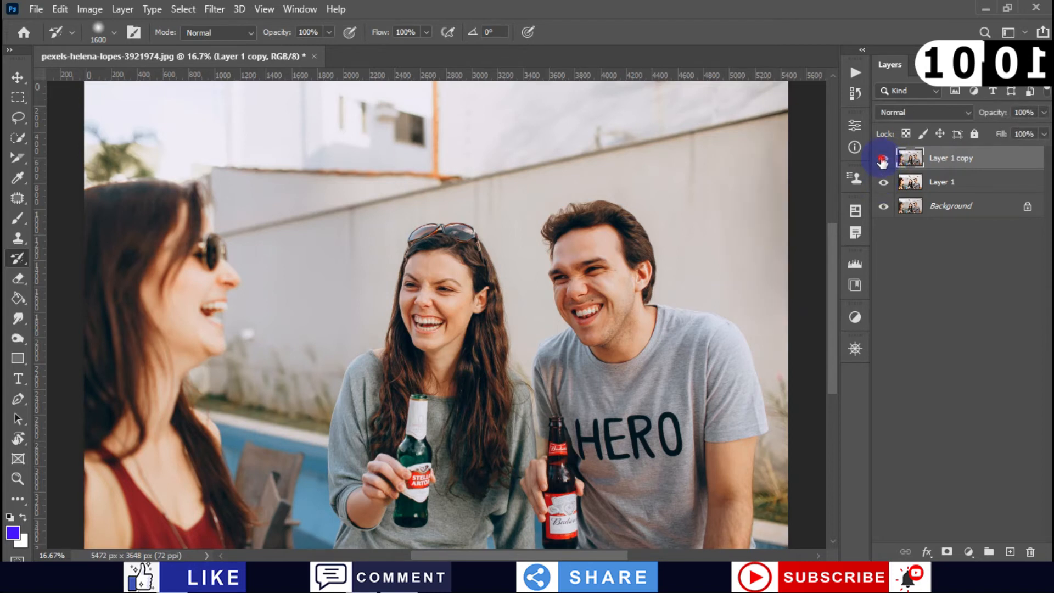
left_click(882, 159)
left_click(876, 183)
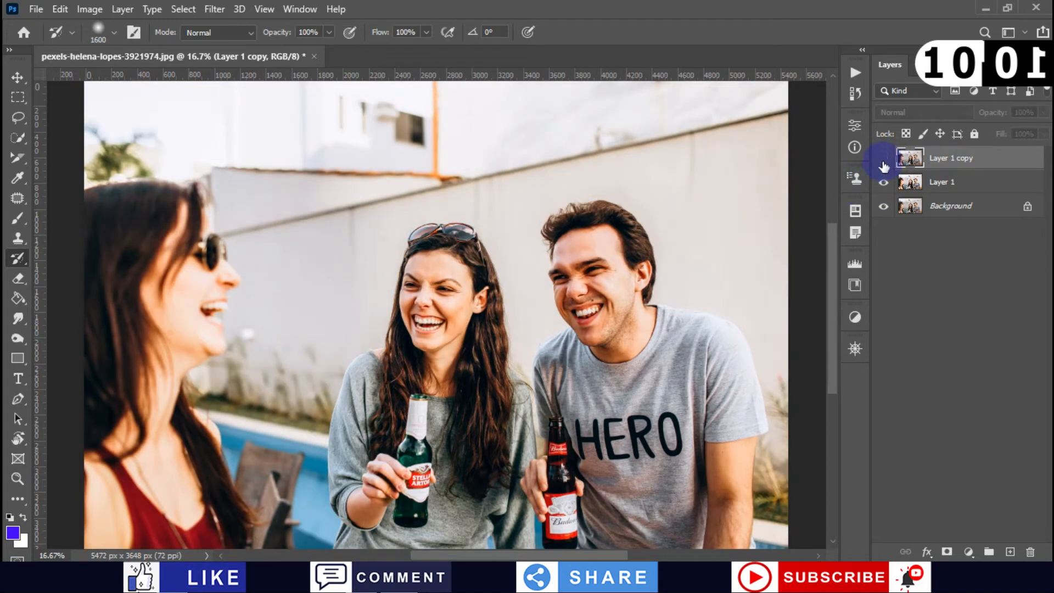
left_click(882, 160)
left_click(883, 159)
left_click(883, 159)
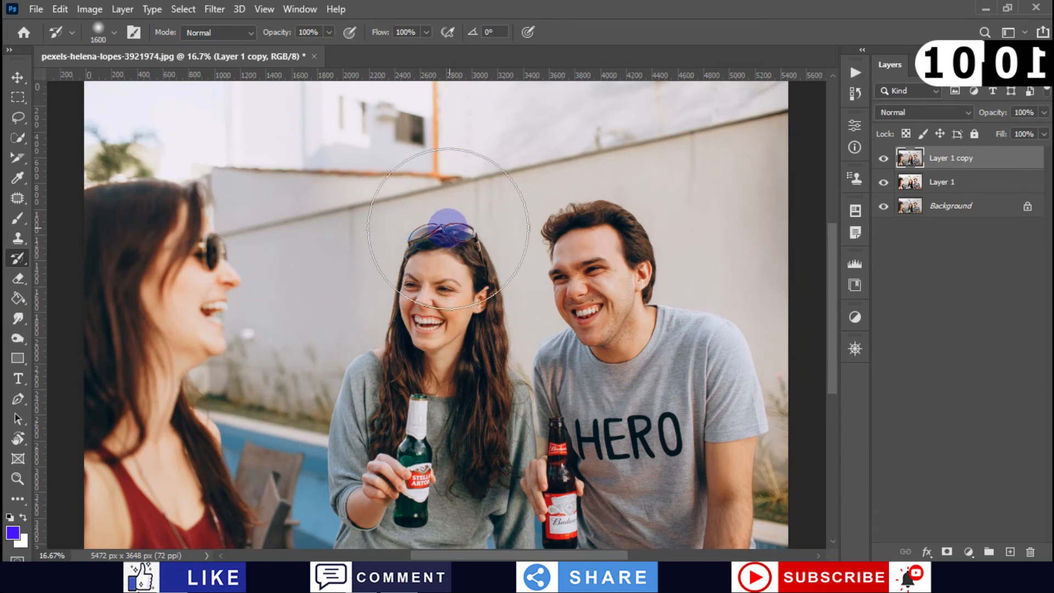
- Choose the History Brush Tool and reduce its brush size to 1100
right_click(17, 258)
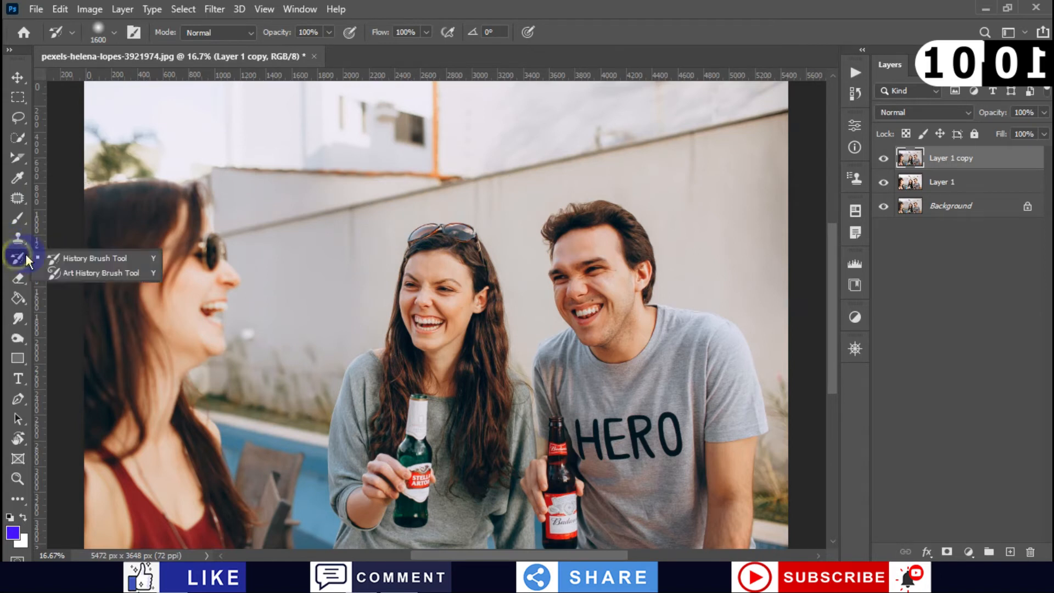
left_click(81, 259)
key("bracketleft")
key("bracketleft")
key("bracketleft")
key("bracketleft")
key("bracketleft")
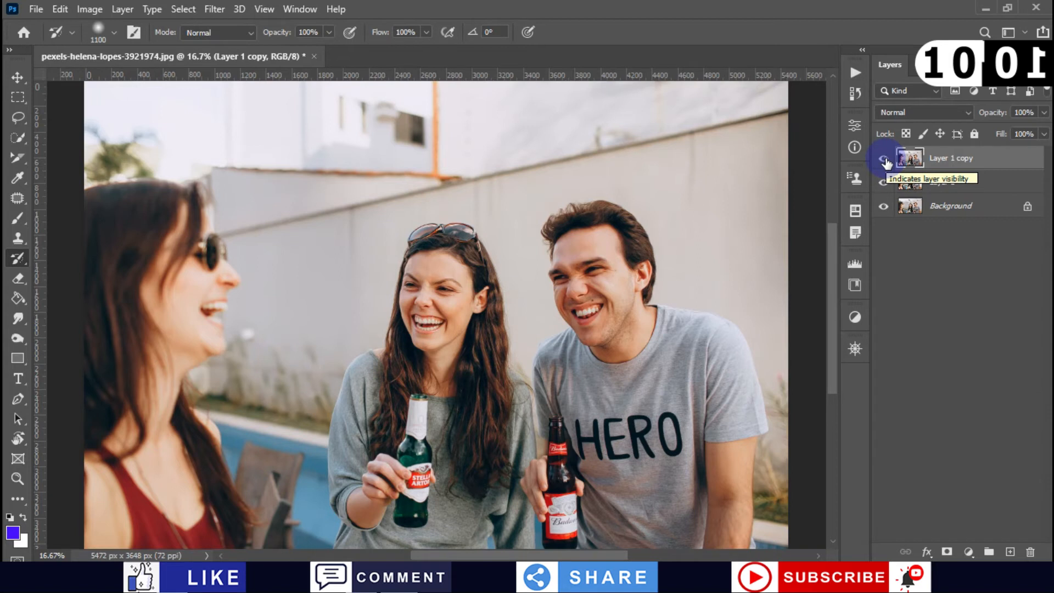
- Rename Layer 1 as crf and toggle the visibility of Layer 1 copy to compare the two layers
left_click(945, 184)
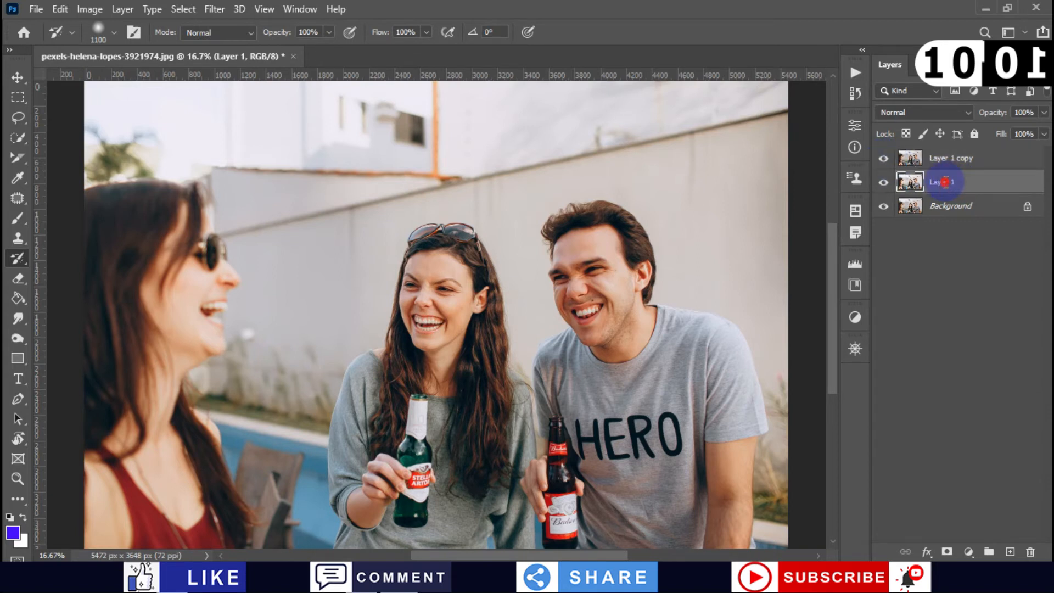
type("crf")
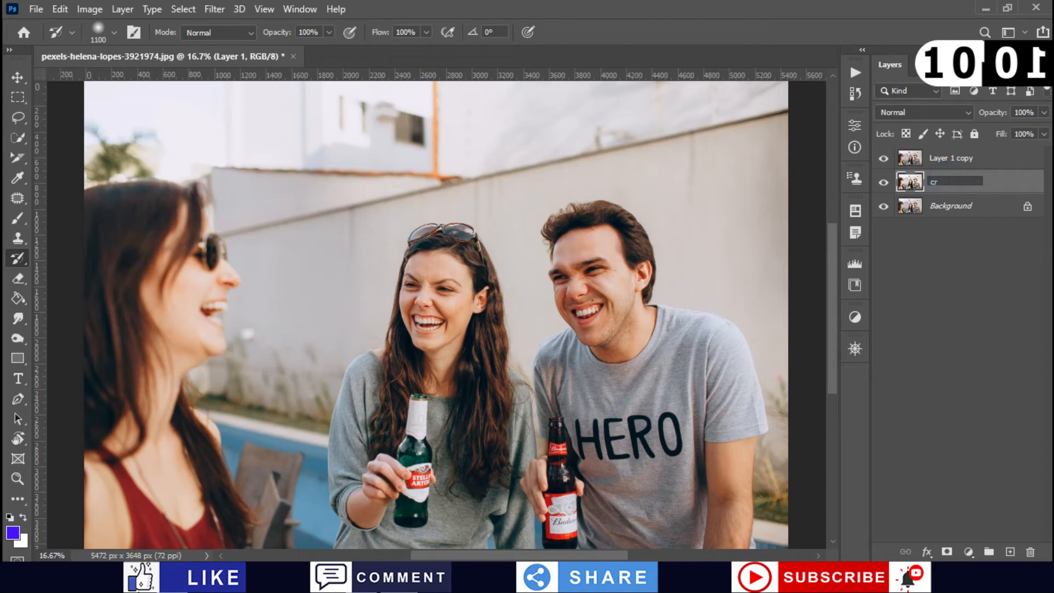
key("Return")
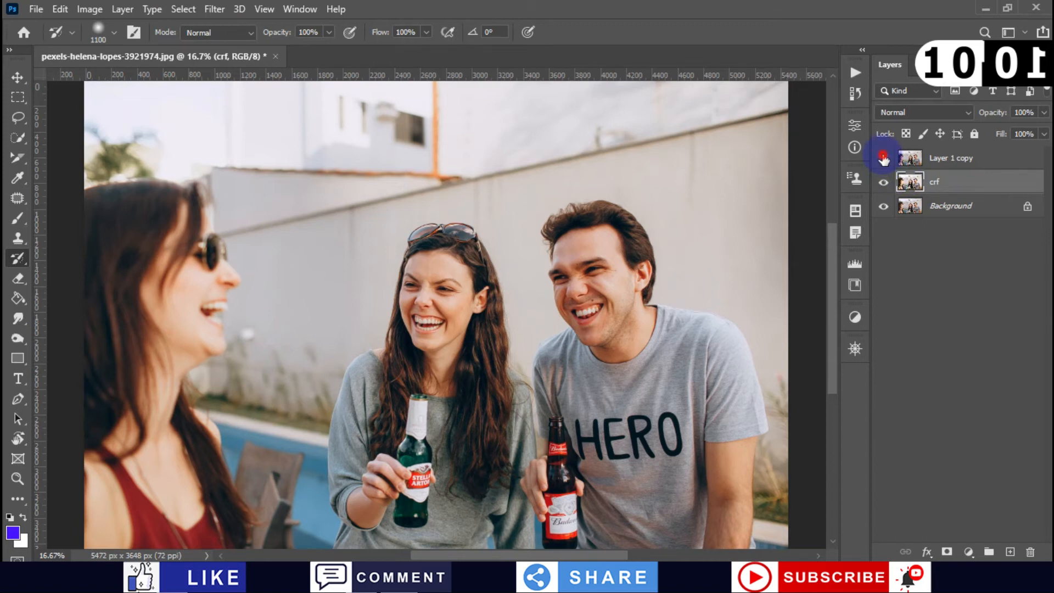
left_click(883, 158)
left_click(881, 159)
left_click(881, 159)
left_click(882, 159)
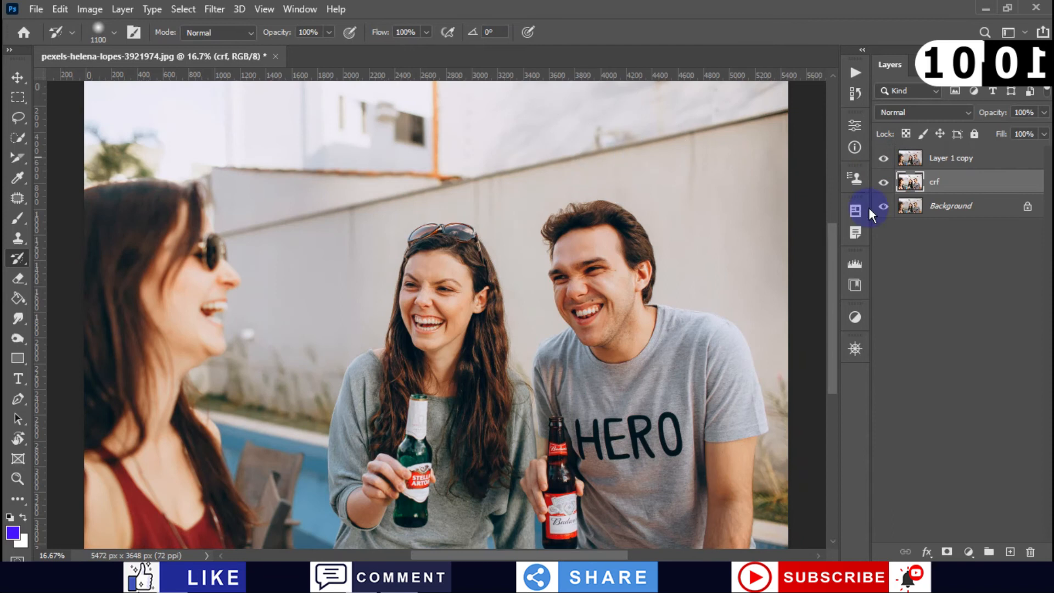
- Compare Layer 1 copy with the crf layer once more and delete Layer 1 copy
left_click(939, 159)
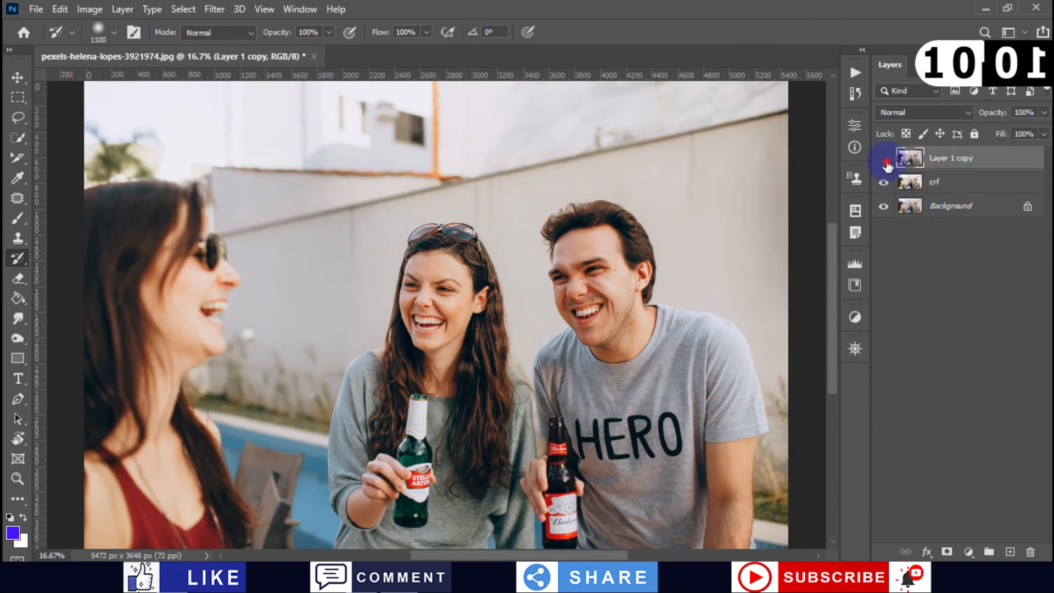
left_click(885, 160)
left_click(977, 160)
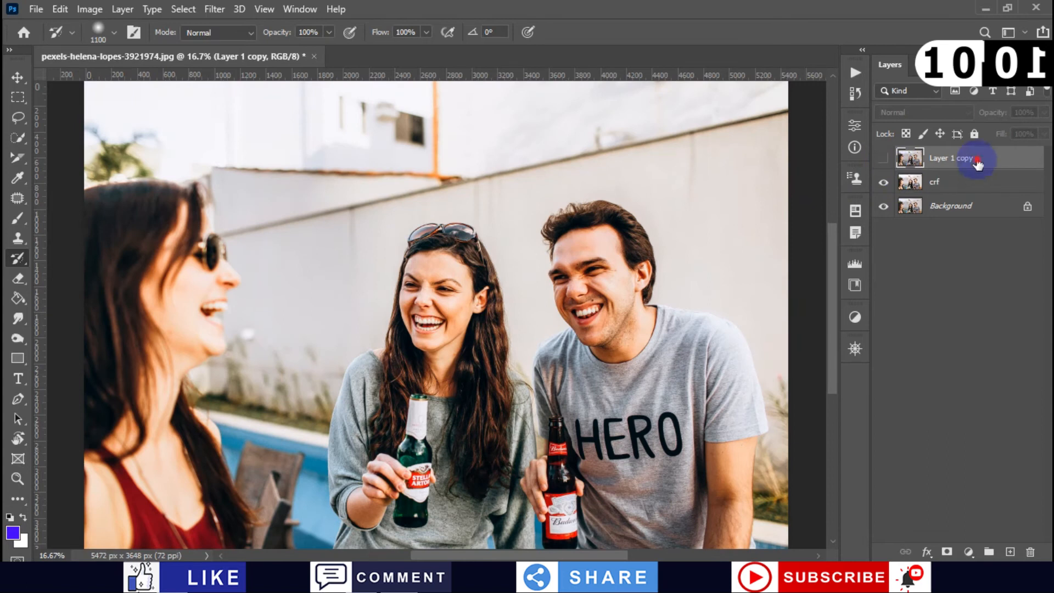
left_click(884, 160)
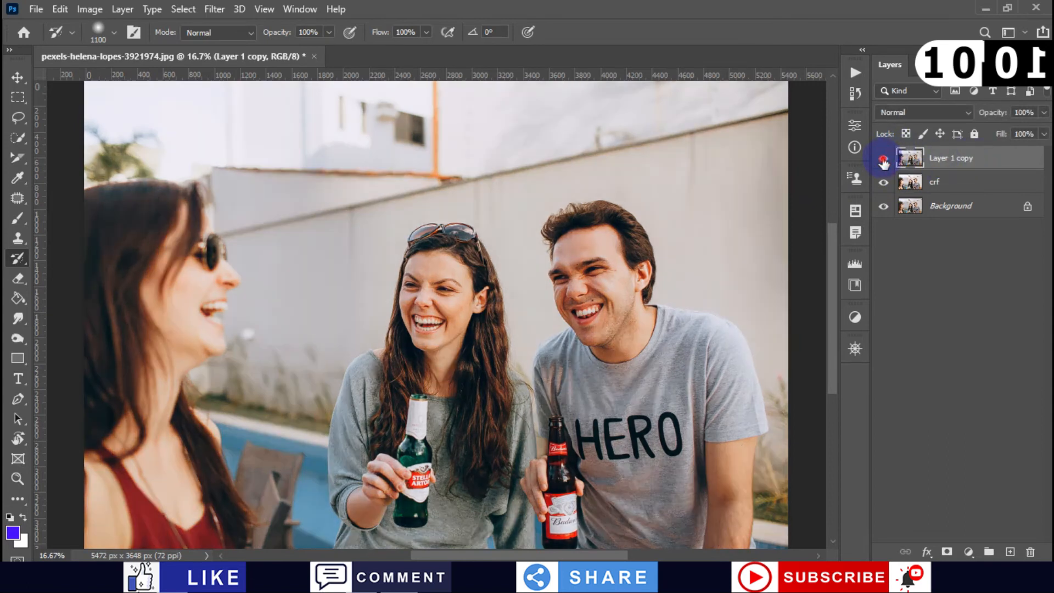
left_click(883, 161)
left_click(883, 160)
left_click(884, 160)
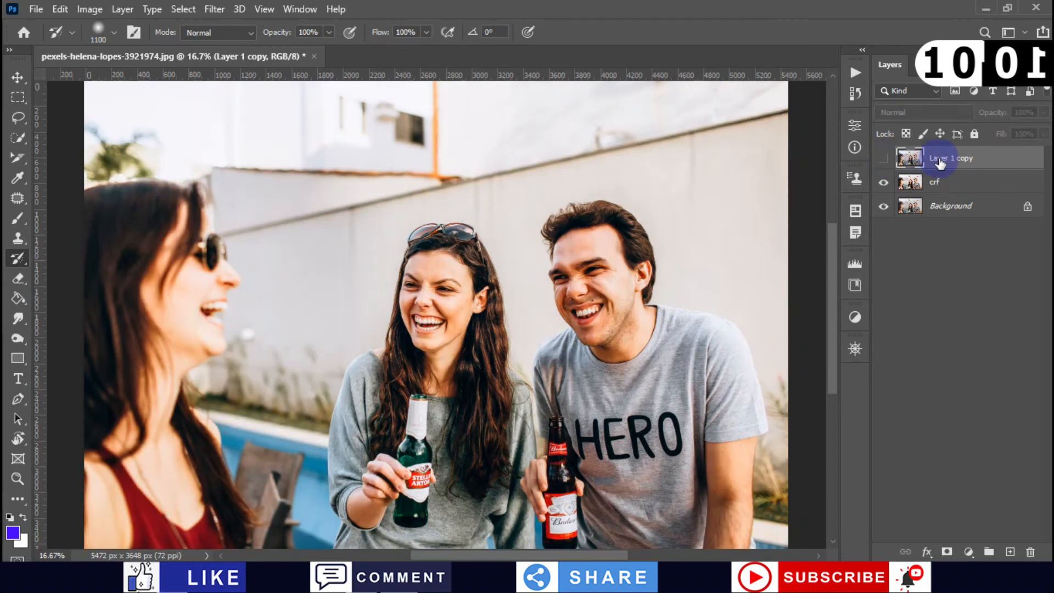
key("Delete")
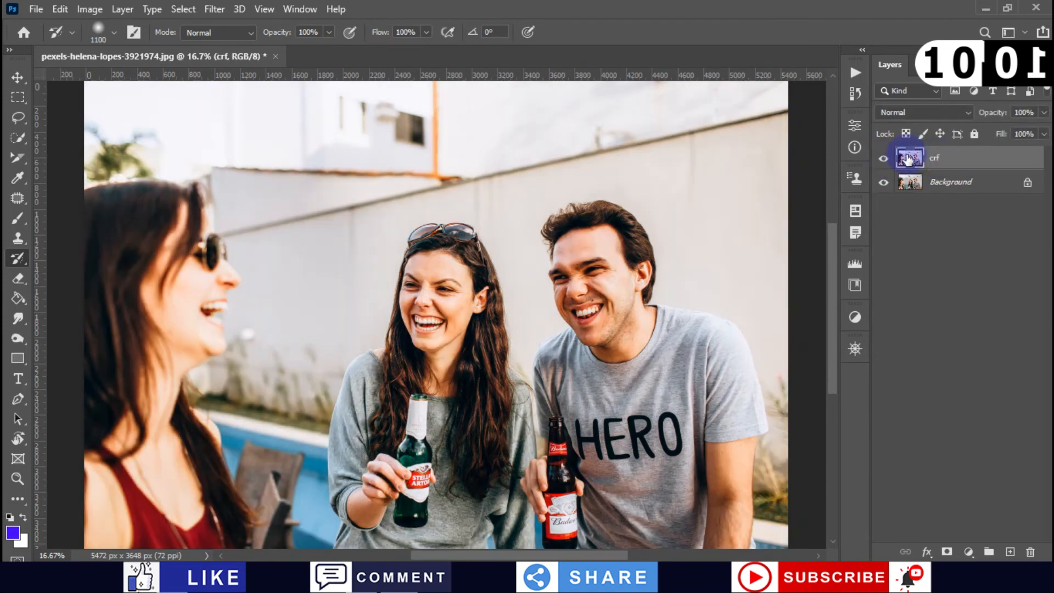
left_click(882, 159)
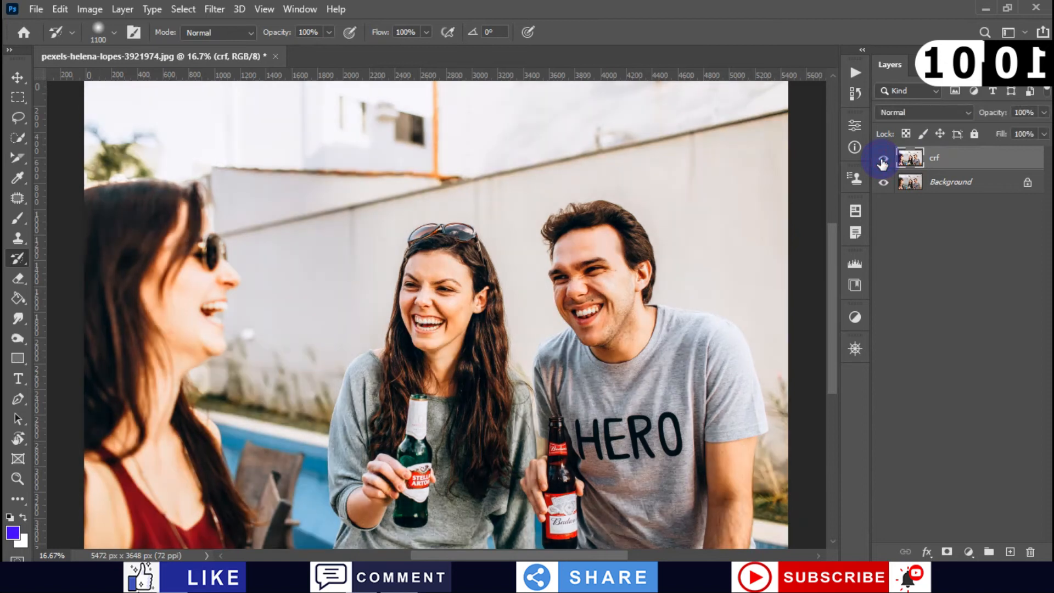
- Step back through the history to the Name Change and last History Brush states, and return to the latest Layer Visibility state
left_click(854, 94)
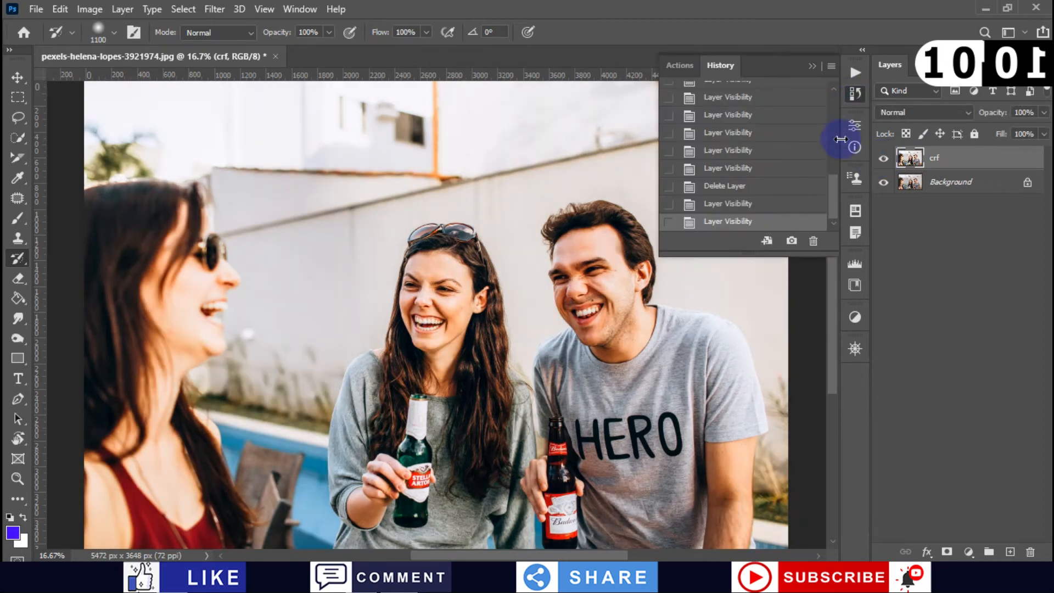
mouse_move(834, 199)
left_mouse_down()
mouse_move(838, 108)
mouse_move(835, 206)
mouse_move(829, 155)
left_mouse_up()
left_click(734, 161)
left_click(724, 145)
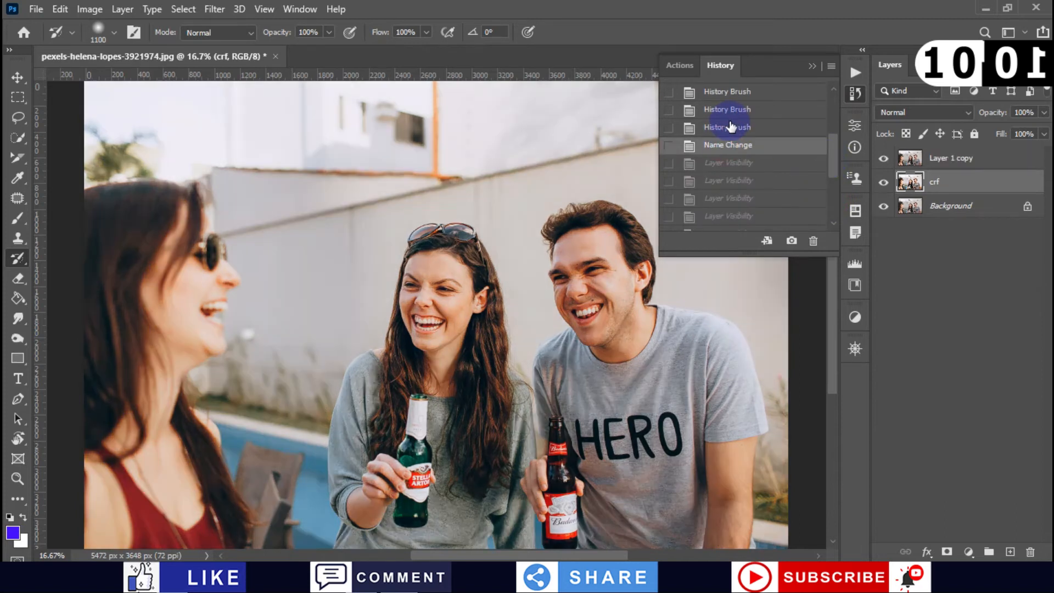
left_click(732, 126)
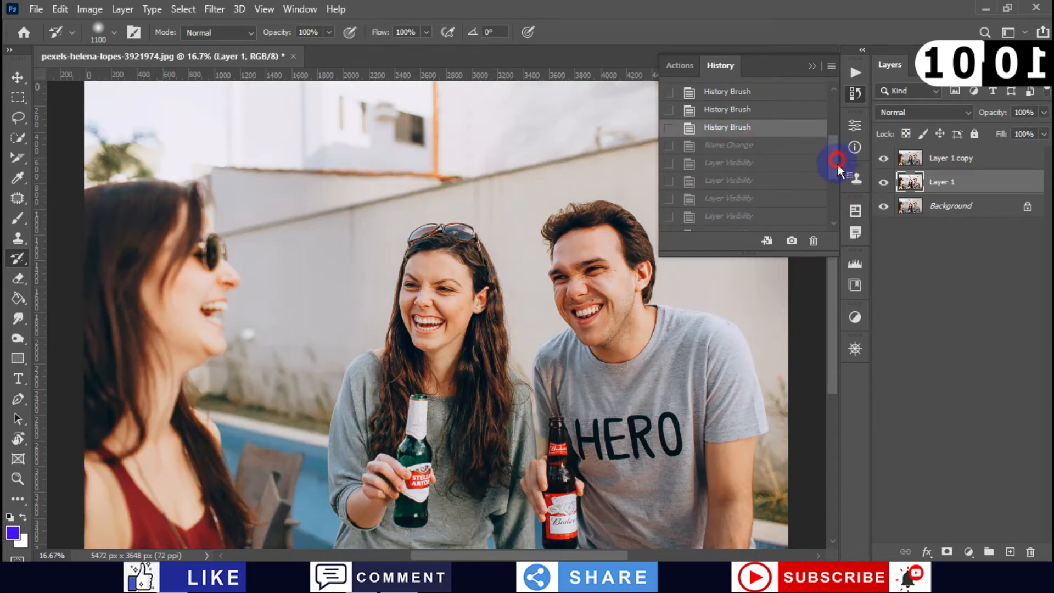
left_click_drag(837, 160, 816, 239)
left_click(764, 222)
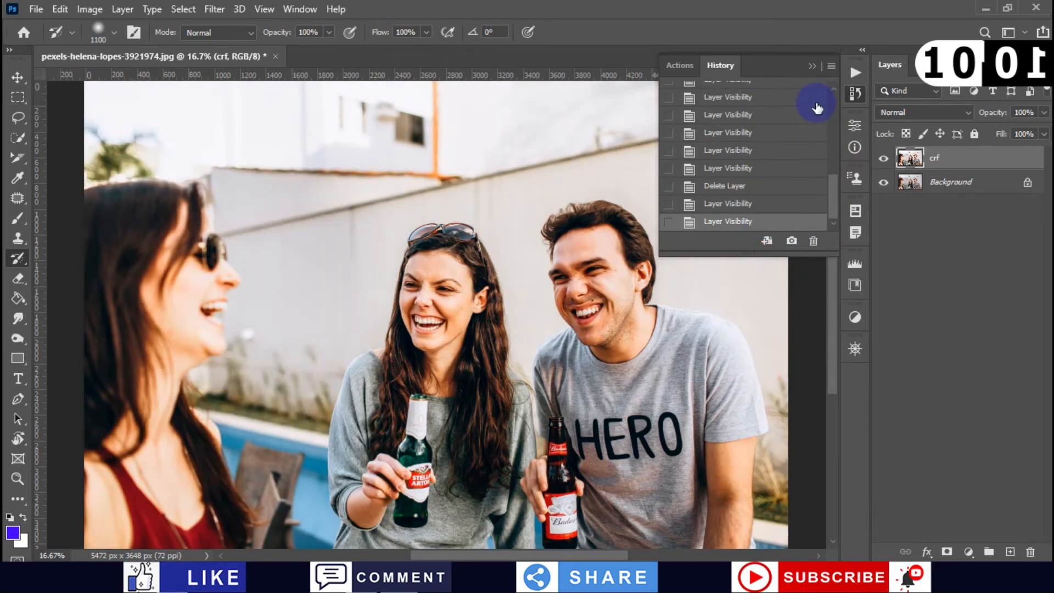
left_click(811, 62)
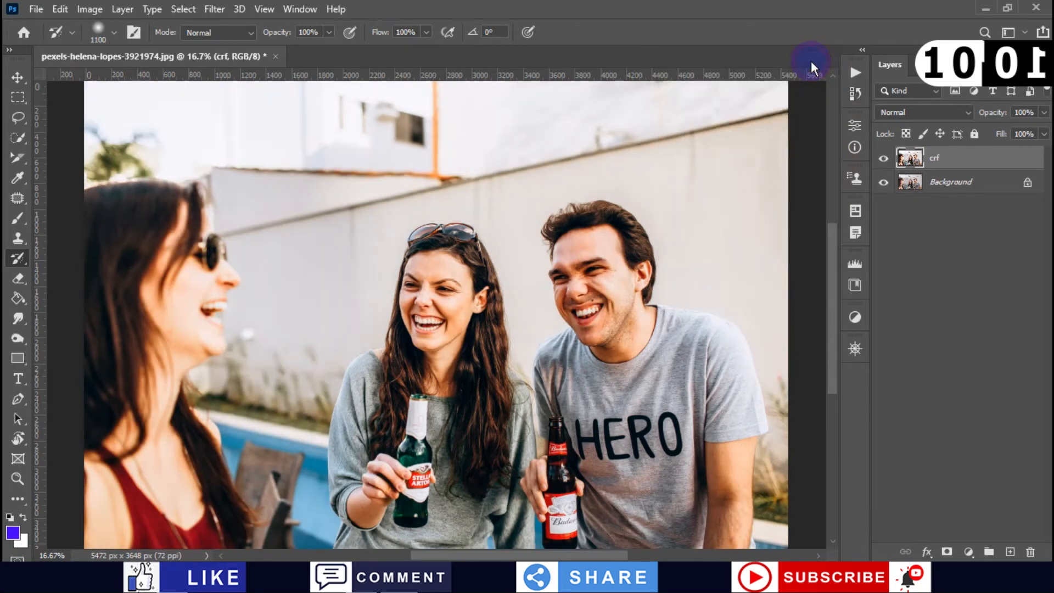
left_click(851, 99)
mouse_move(832, 195)
left_mouse_down()
mouse_move(830, 119)
mouse_move(841, 208)
left_mouse_up()
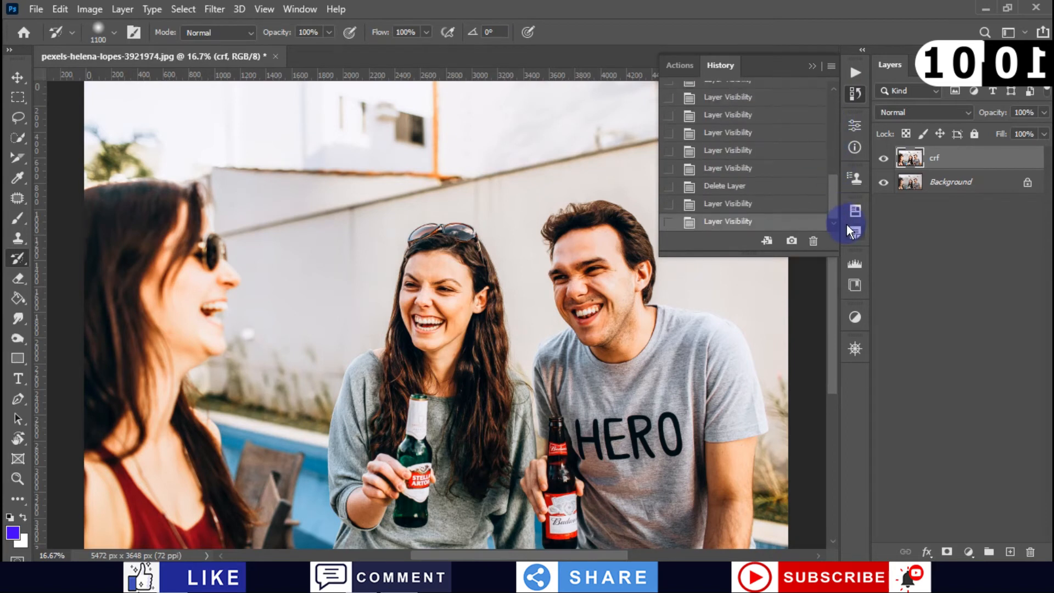
left_click(856, 94)
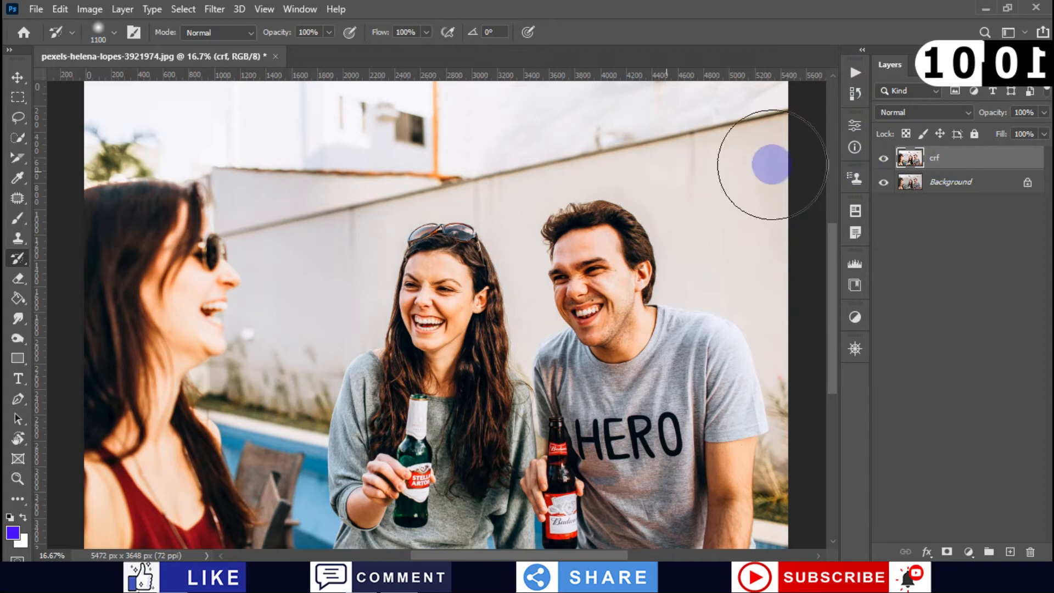
- Duplicate the crf layer under the name brush and delete that duplicate
key("ctrl+j")
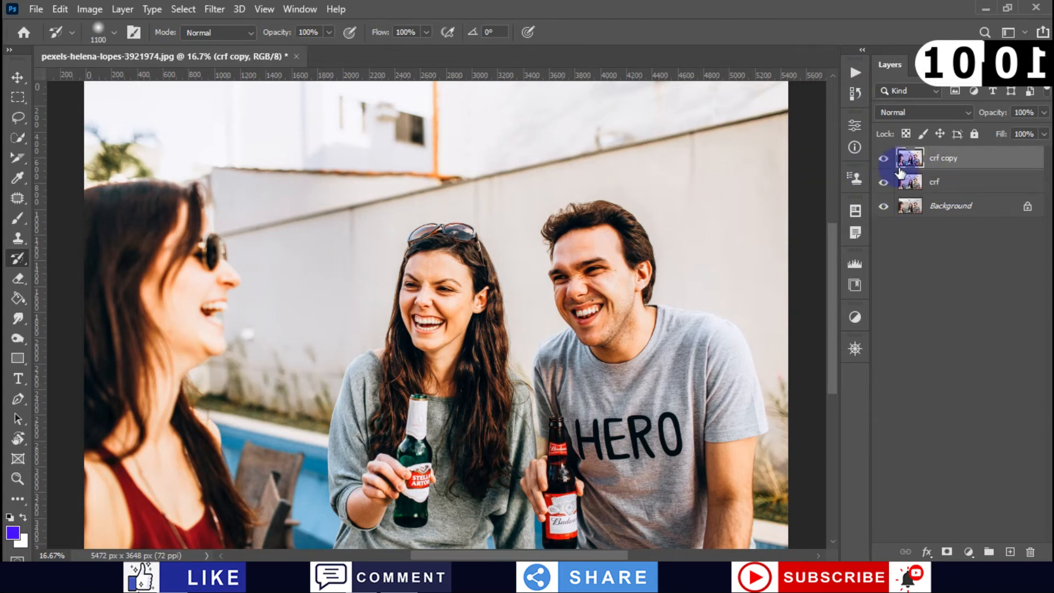
left_click(948, 158)
type("brush")
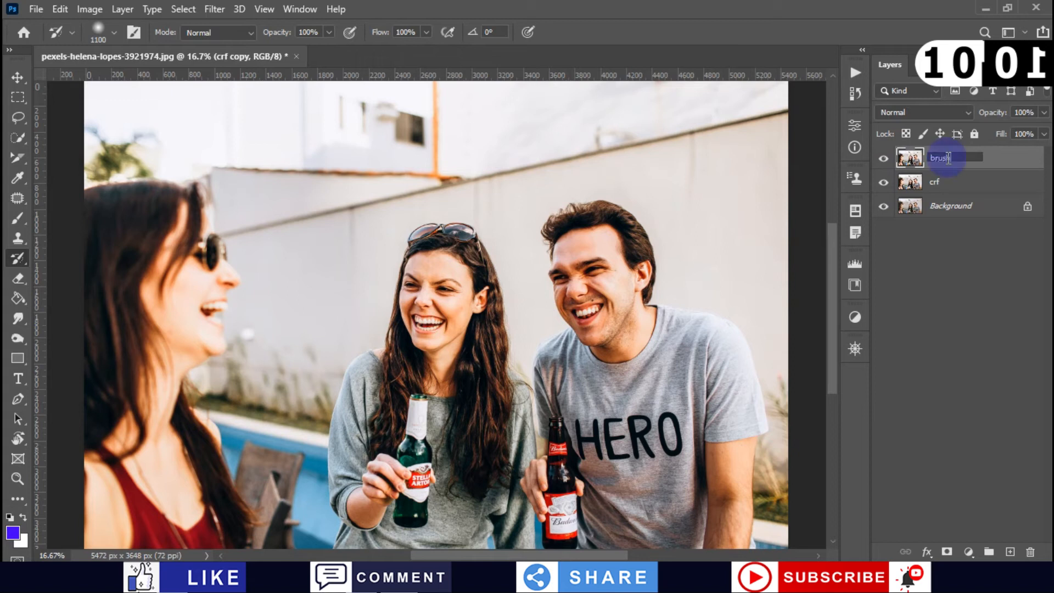
key("Return")
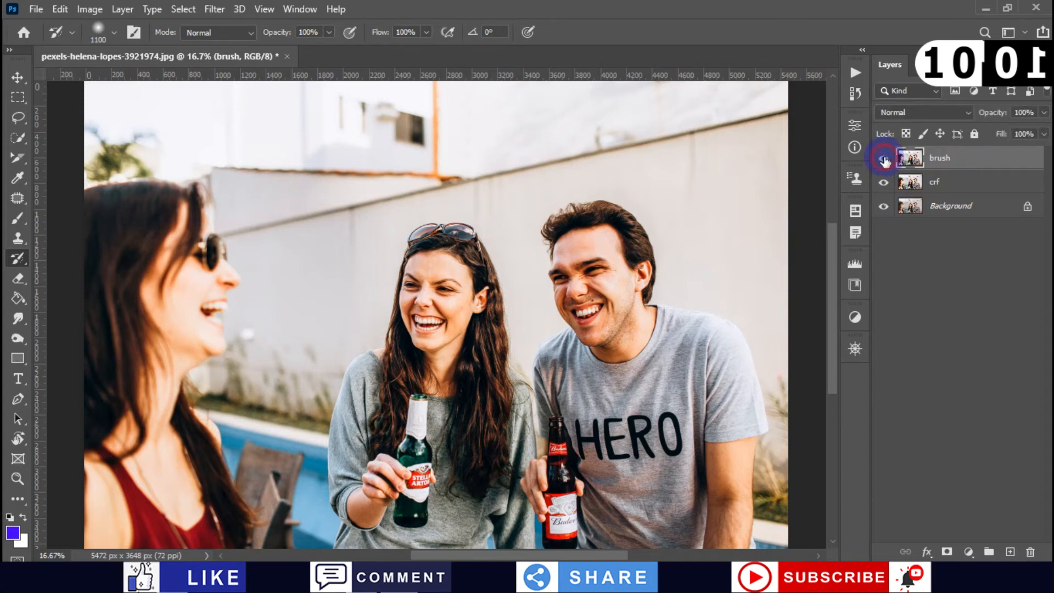
key("Delete")
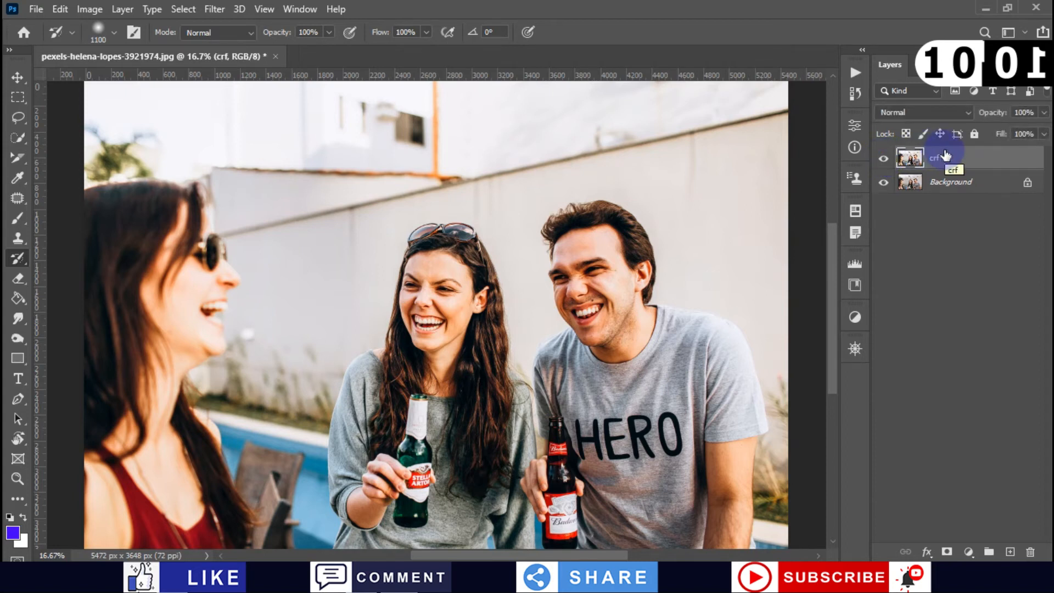
- Toggle the crf layer's visibility to compare it with the Background
left_click(883, 159)
left_click(883, 158)
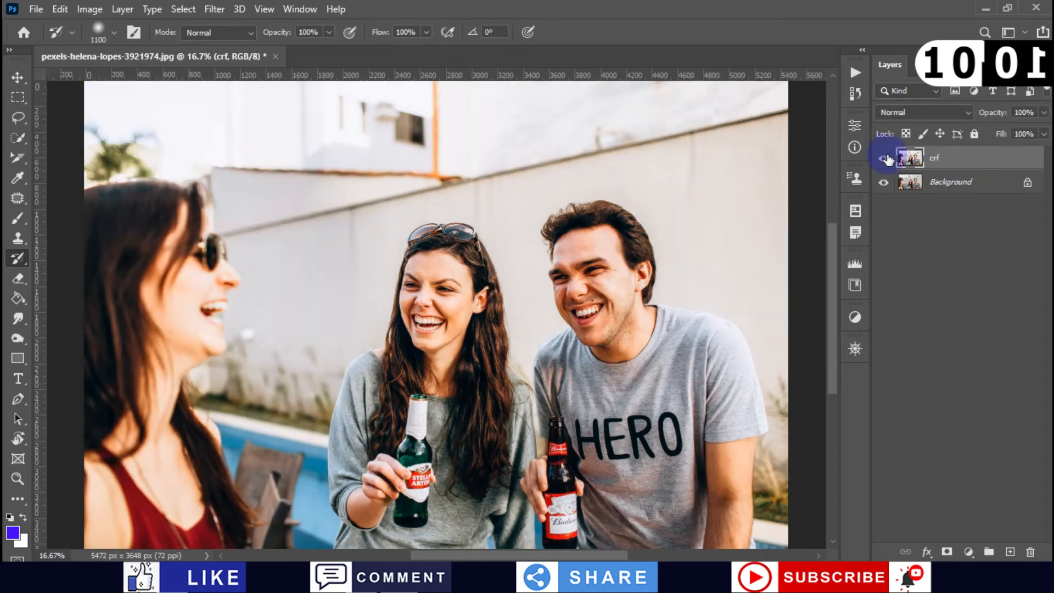
scroll(943, 167, "down", 1)
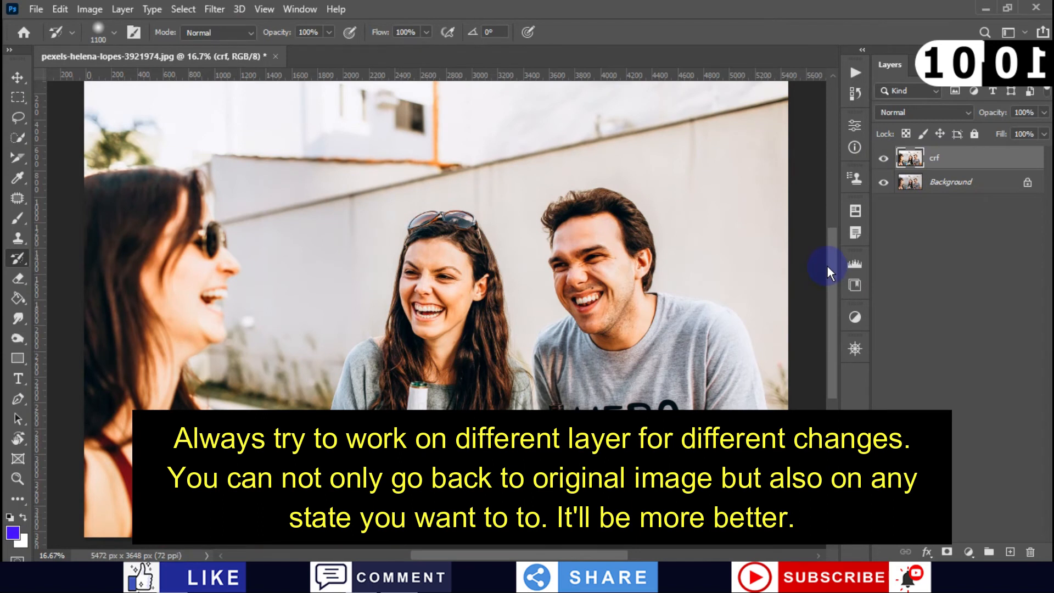
left_click(881, 159)
left_click(881, 160)
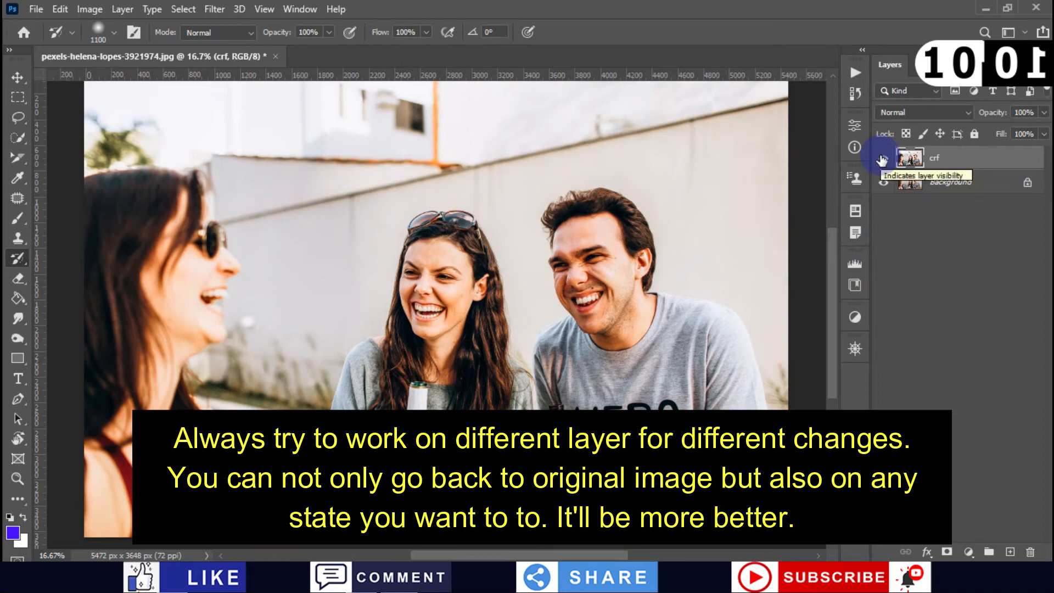
mouse_move(832, 253)
left_mouse_down()
mouse_move(832, 235)
mouse_move(833, 251)
left_mouse_up()
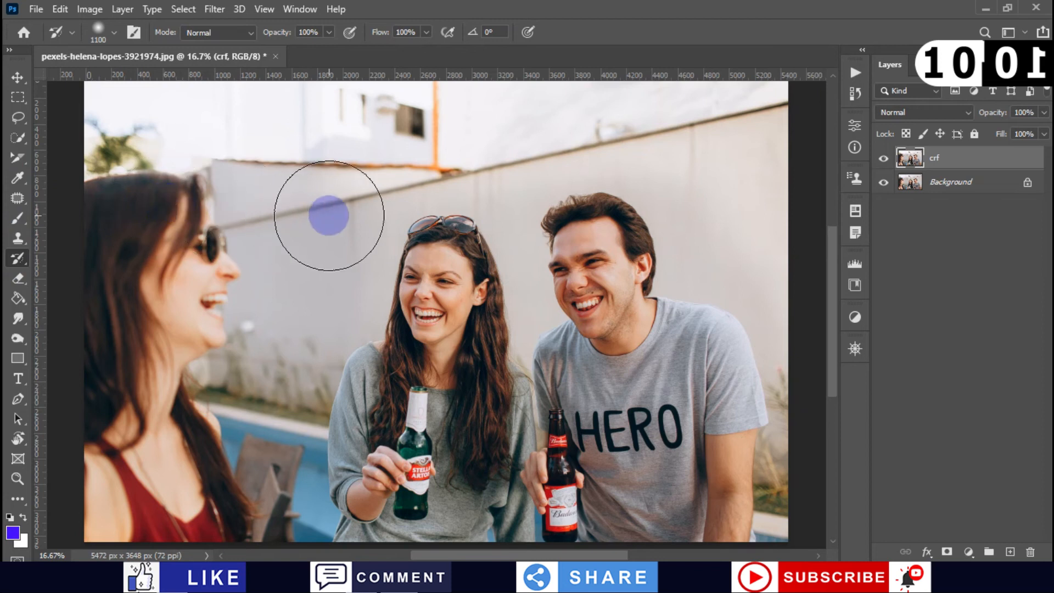
- Paint with the History Brush over the building, sky and upper wall on the crf layer to restore their earlier look
left_click(435, 141)
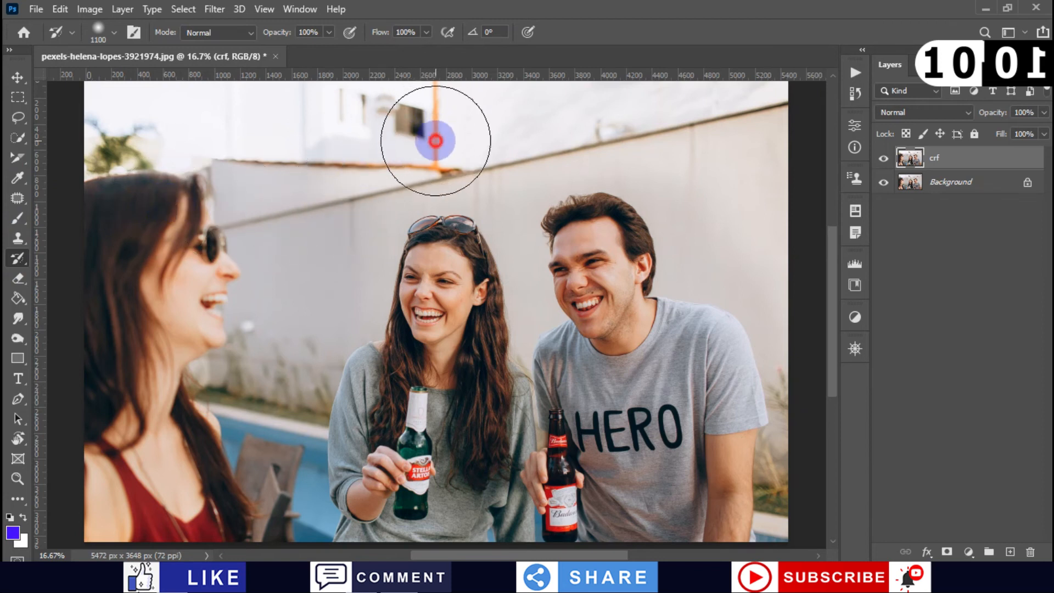
mouse_move(240, 116)
left_mouse_down()
mouse_move(115, 277)
mouse_move(228, 199)
mouse_move(288, 262)
mouse_move(389, 335)
mouse_move(320, 178)
left_mouse_up()
left_click(320, 178)
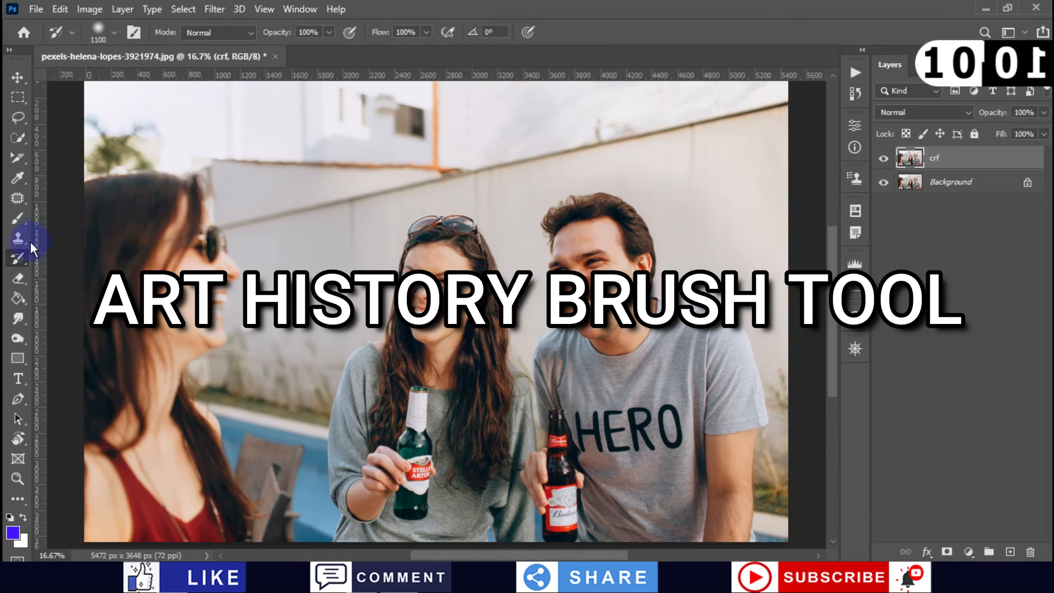
- Paint over the middle woman's and the man's faces with the Art History Brush Tool, undoing an extra stroke over the woman in front
left_click(15, 258)
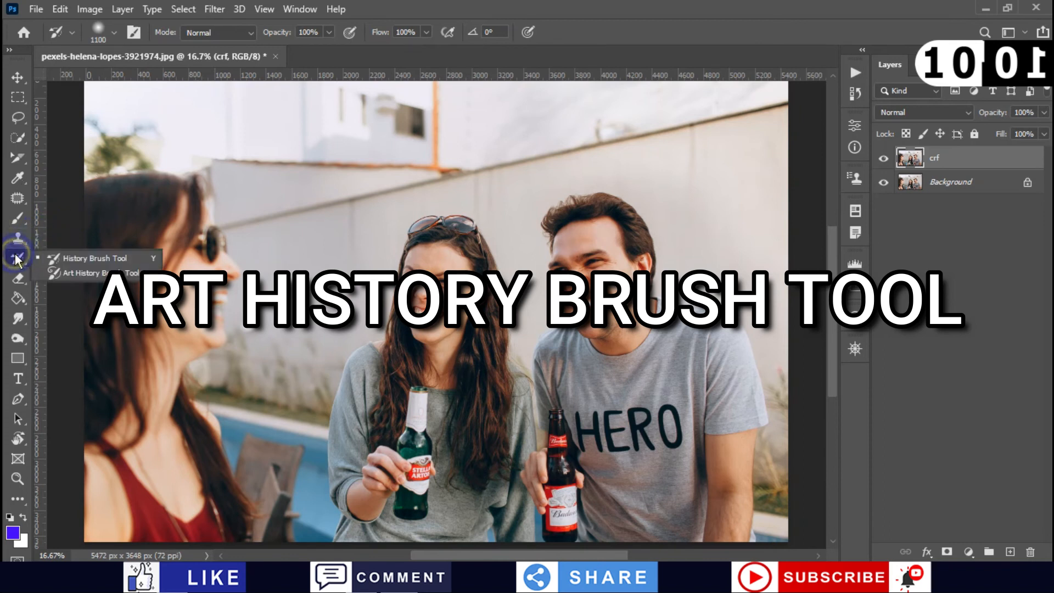
left_click(76, 273)
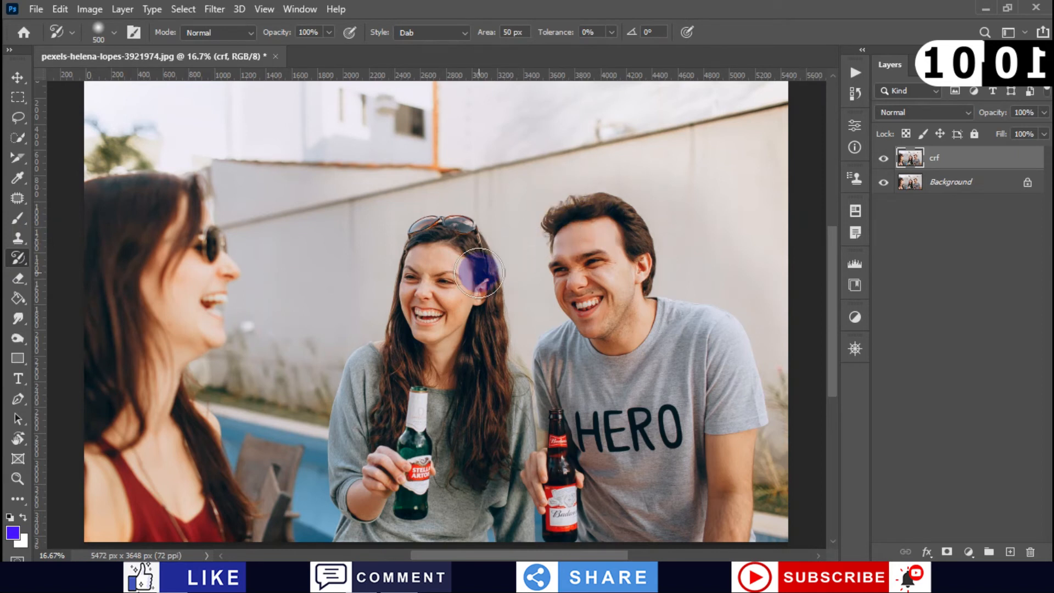
mouse_move(475, 274)
left_mouse_down()
mouse_move(430, 292)
mouse_move(442, 277)
mouse_move(408, 351)
mouse_move(445, 354)
mouse_move(465, 315)
mouse_move(435, 301)
left_mouse_up()
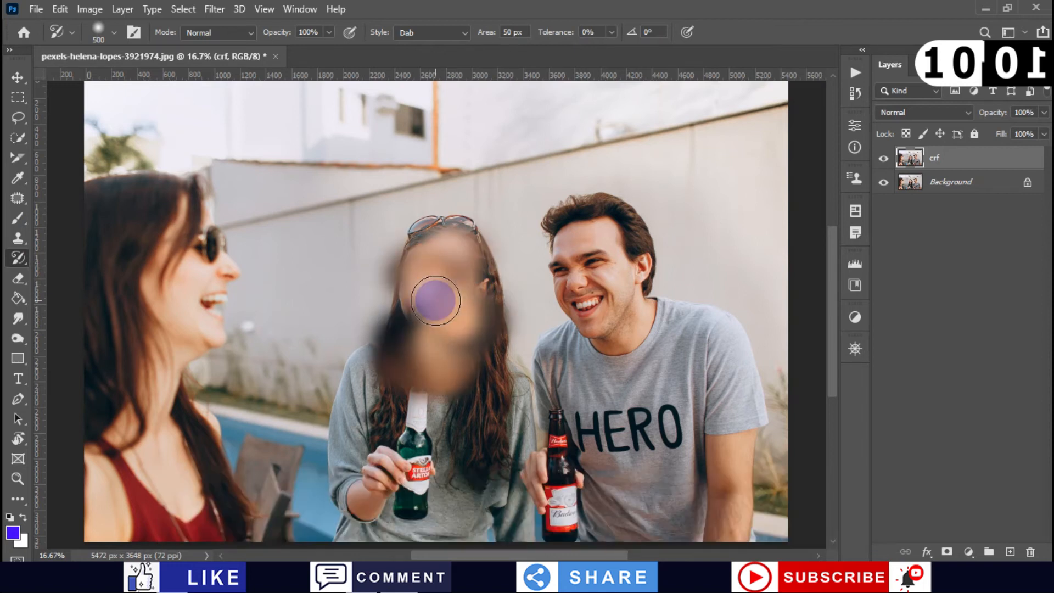
mouse_move(568, 317)
left_mouse_down()
mouse_move(602, 311)
mouse_move(583, 276)
mouse_move(593, 247)
mouse_move(610, 266)
mouse_move(616, 318)
mouse_move(595, 329)
left_mouse_up()
mouse_move(223, 176)
left_mouse_down()
mouse_move(180, 241)
mouse_move(200, 298)
mouse_move(211, 297)
mouse_move(148, 418)
mouse_move(176, 335)
left_mouse_up()
key("ctrl+z")
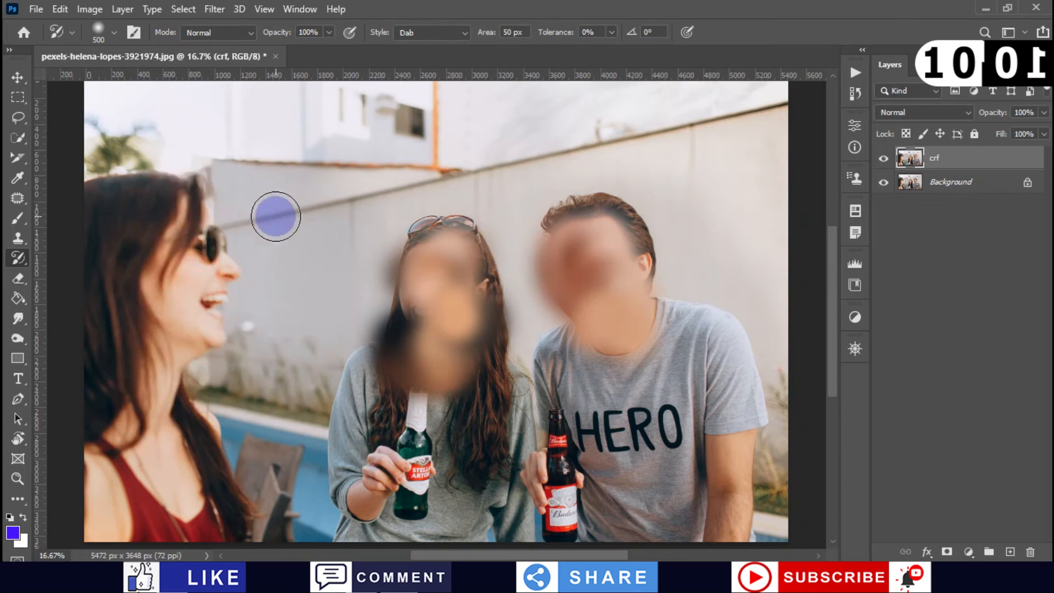
- Set the Art History Brush hardness to 100%, keeping its size at 500 px
left_click(73, 34)
left_click(72, 34)
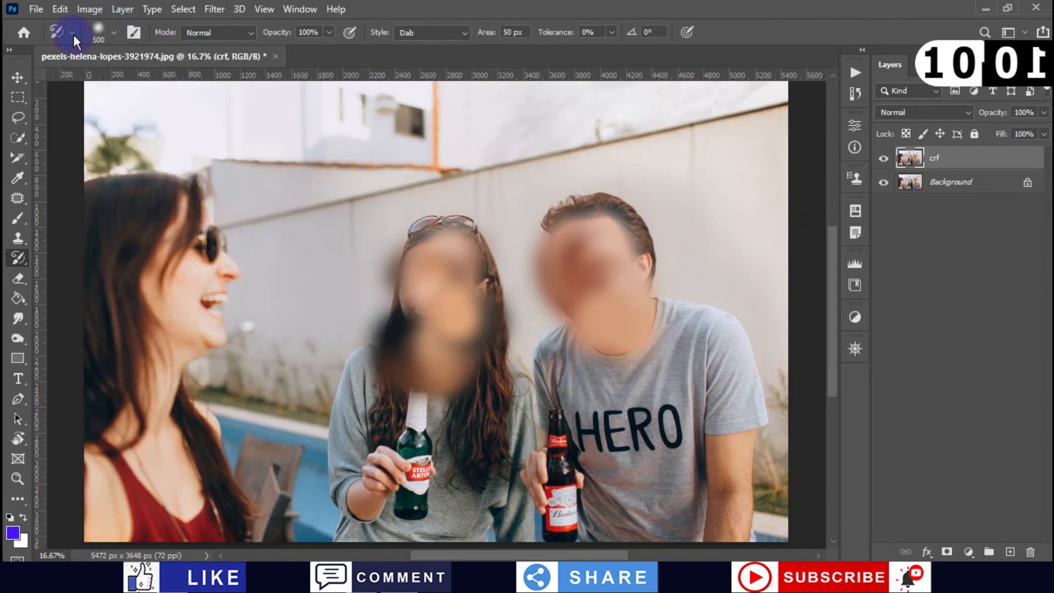
left_click(112, 33)
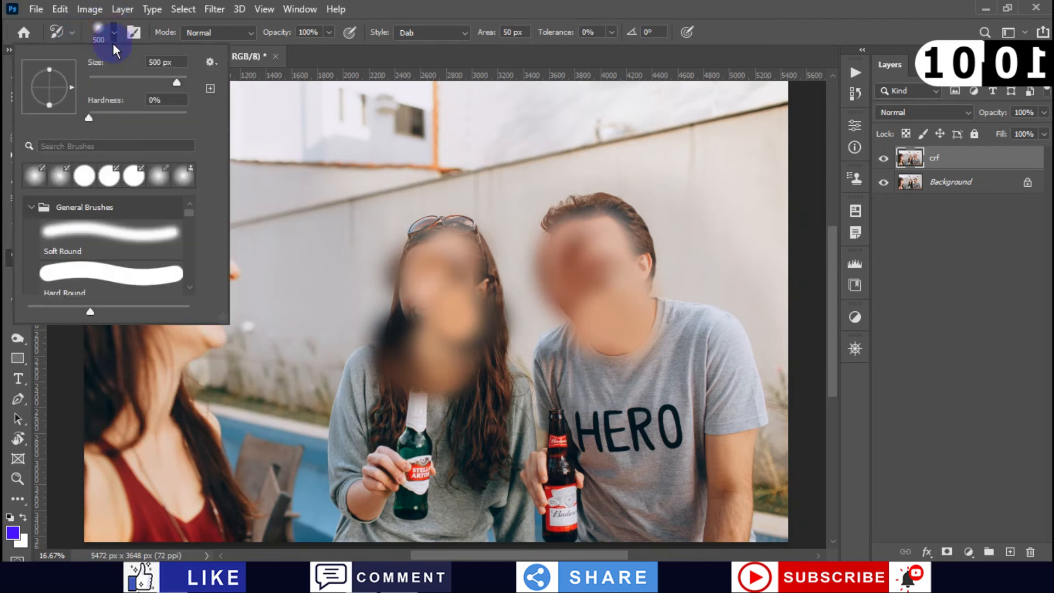
left_click(332, 167)
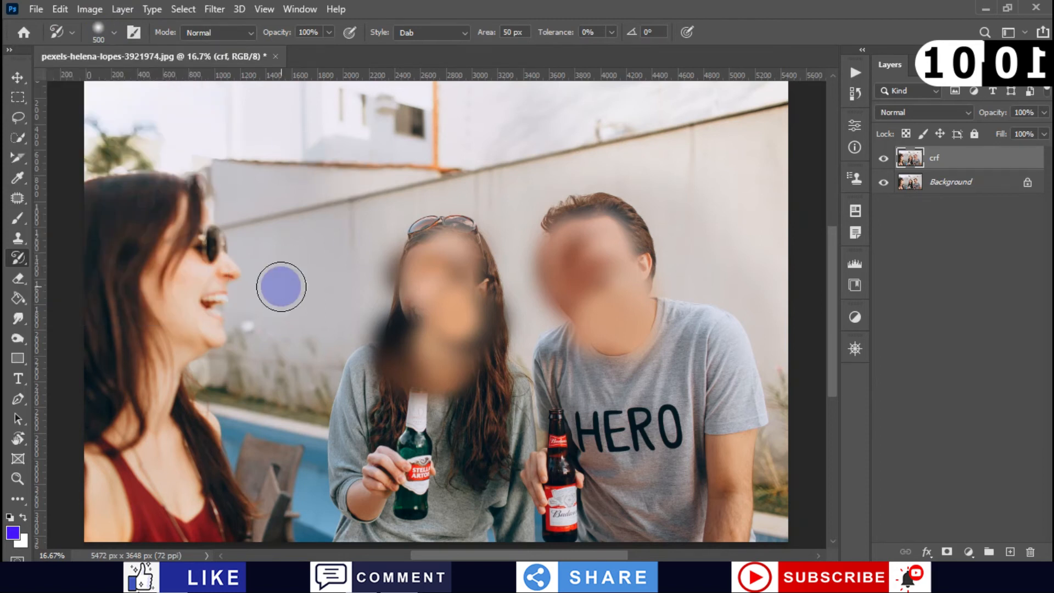
right_click(281, 287)
left_click(376, 356)
left_click_drag(423, 360, 461, 354)
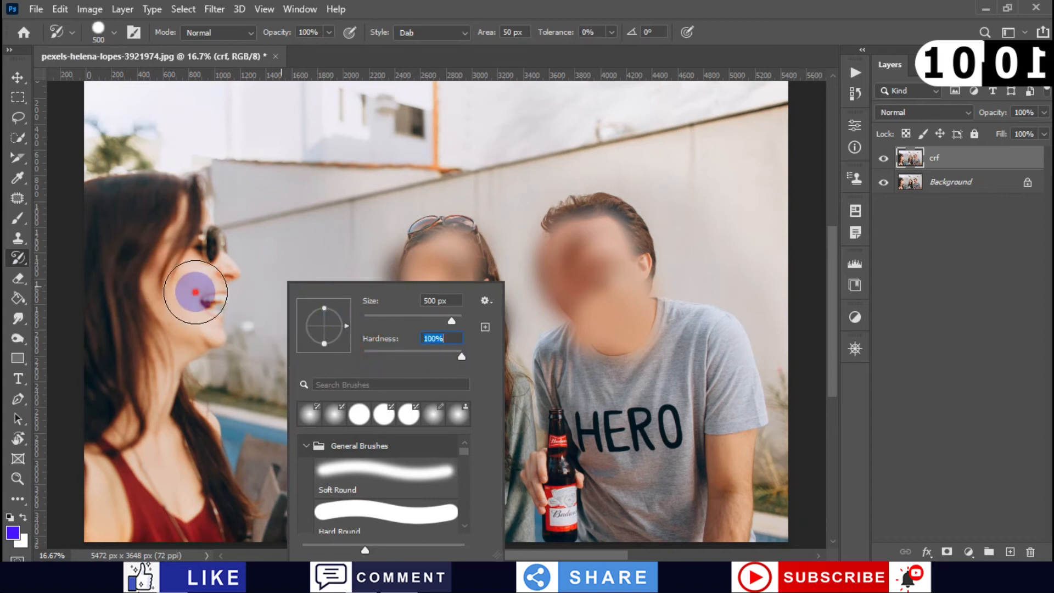